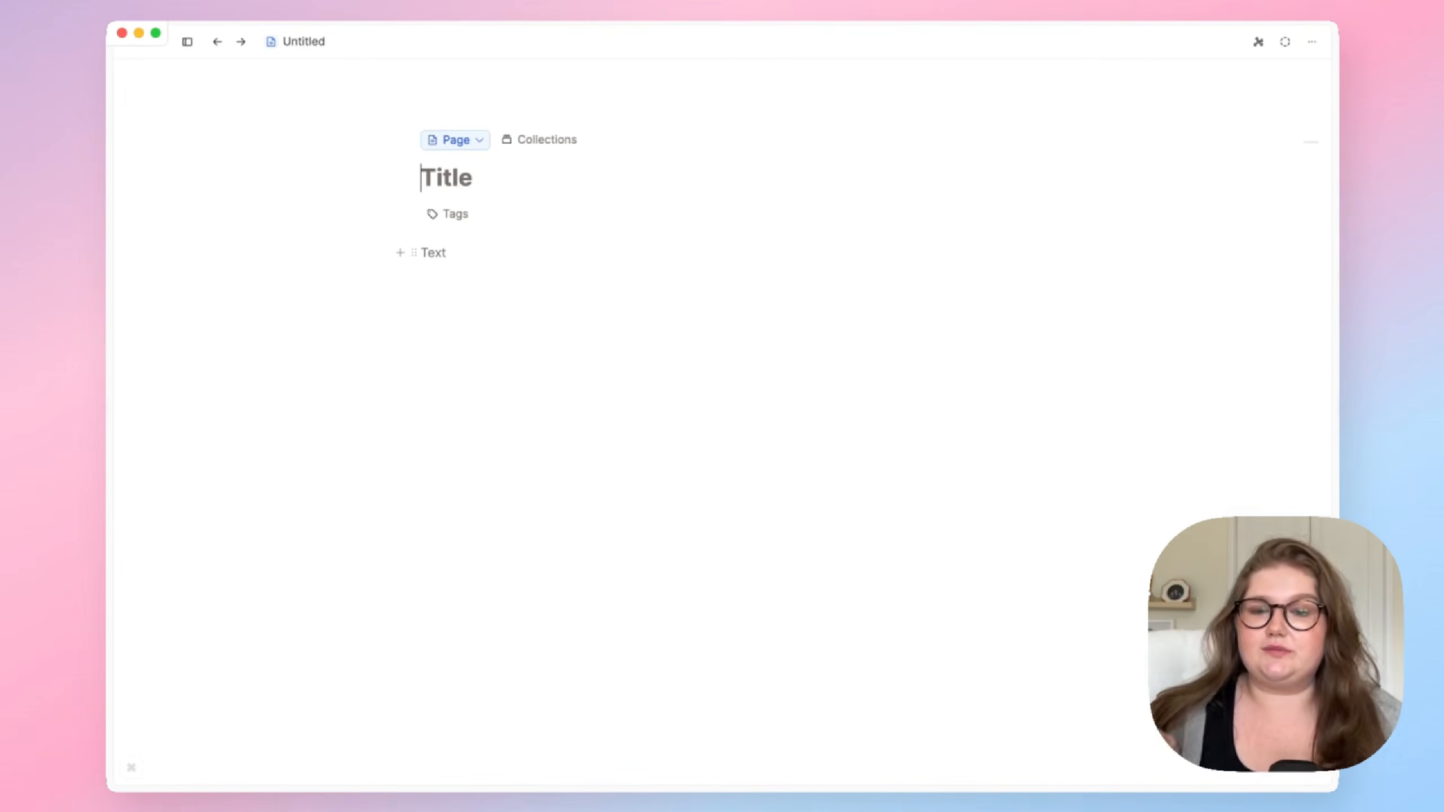
# Title the new page "2025" and switch it to the wide layout.
pyautogui.write('2025')
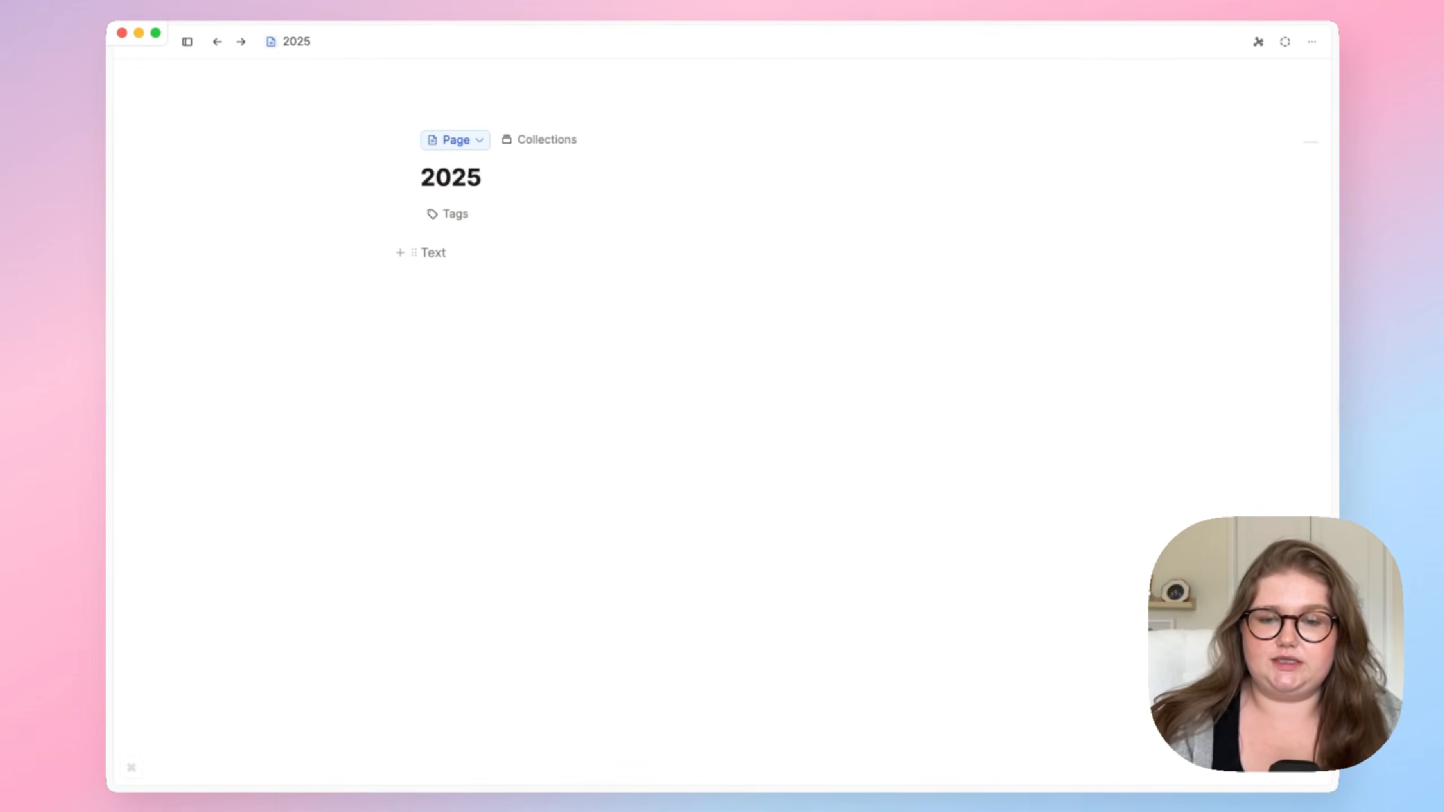
pyautogui.moveTo(645, 144)
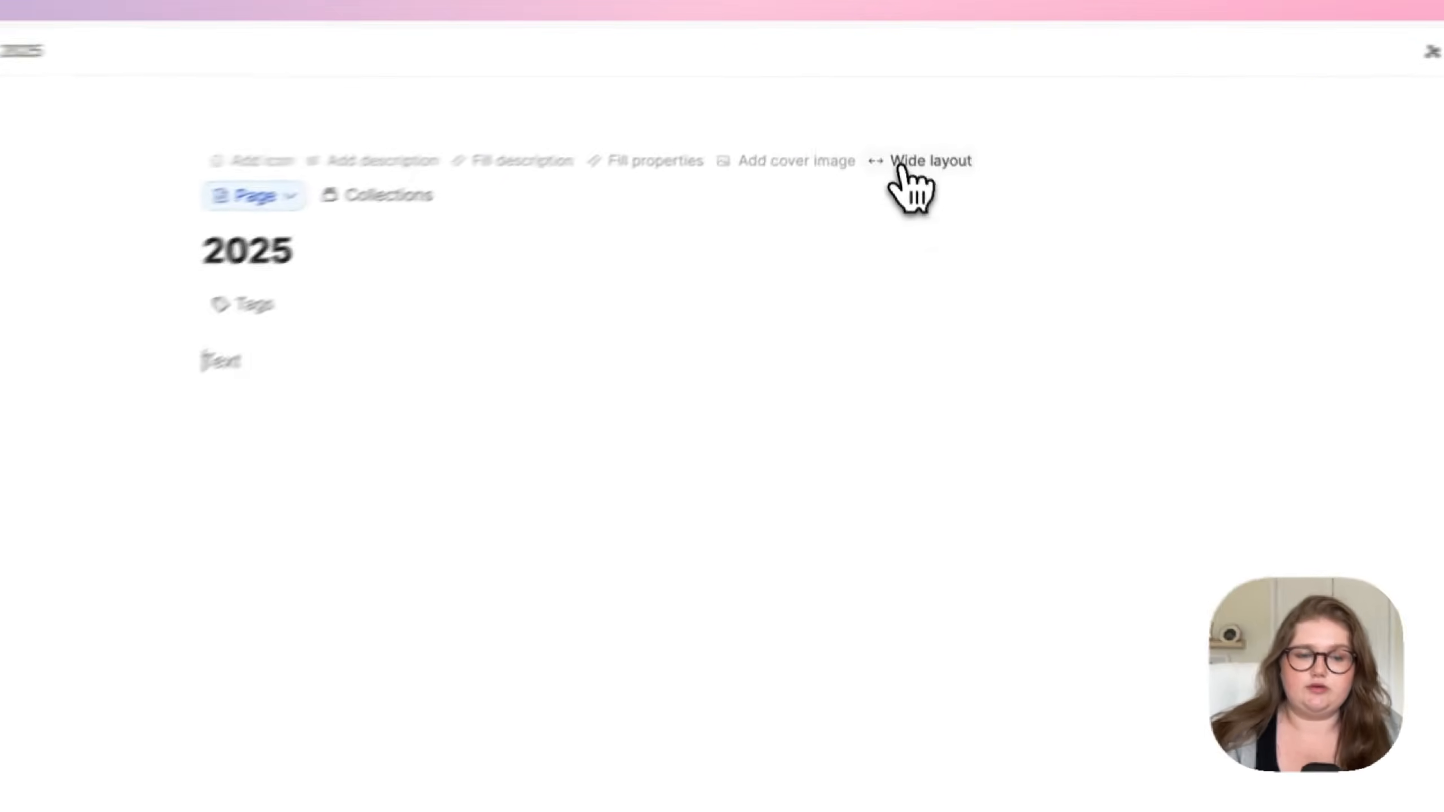
pyautogui.click(904, 162)
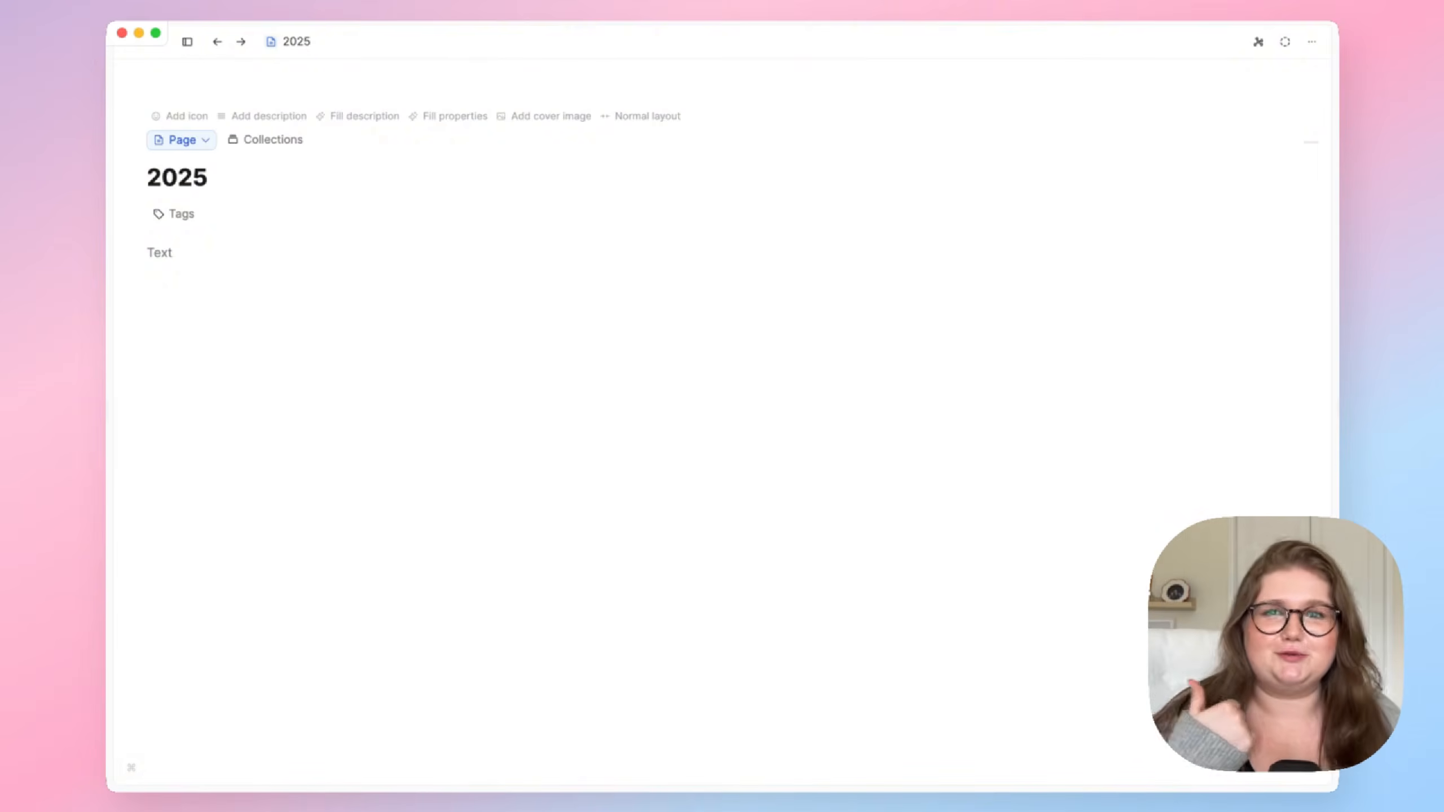
# Add the second-level heading "Areas for the year" as the first block of the page body.
pyautogui.click(288, 250)
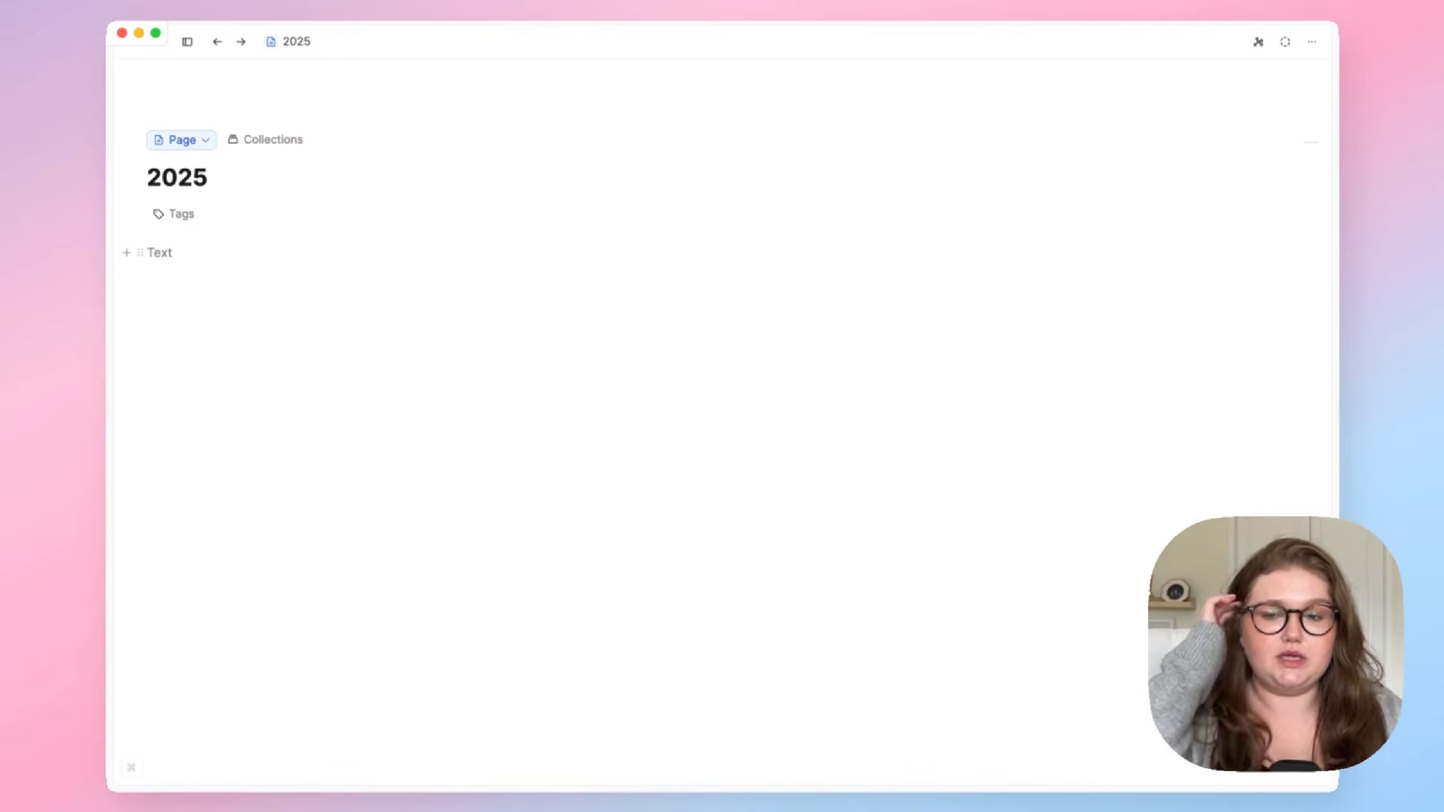
pyautogui.hotkey('alt', '3')
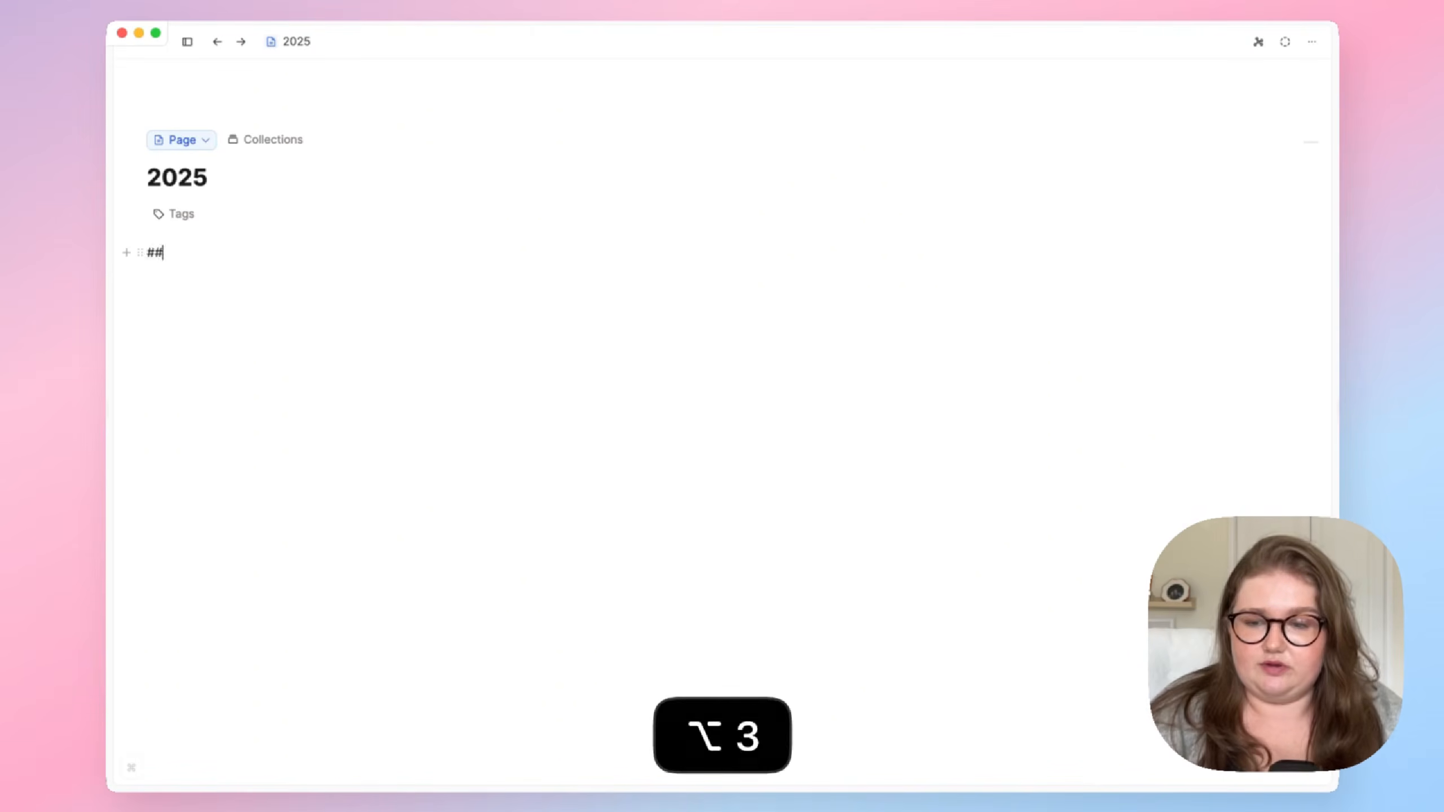
pyautogui.write('a')
pyautogui.press('BackSpace')
pyautogui.press('BackSpace')
pyautogui.write('A')
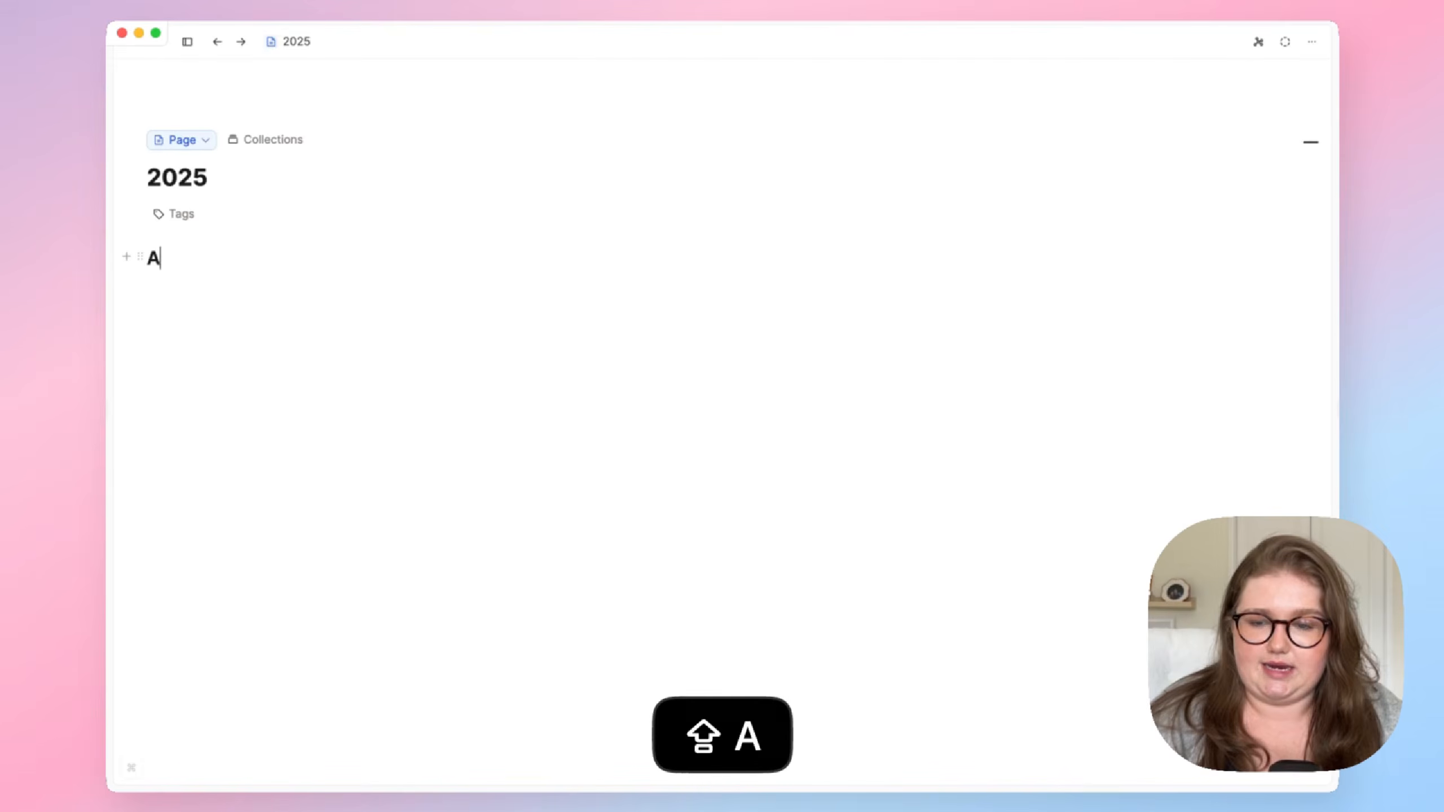
pyautogui.write('reass')
pyautogui.press('BackSpace')
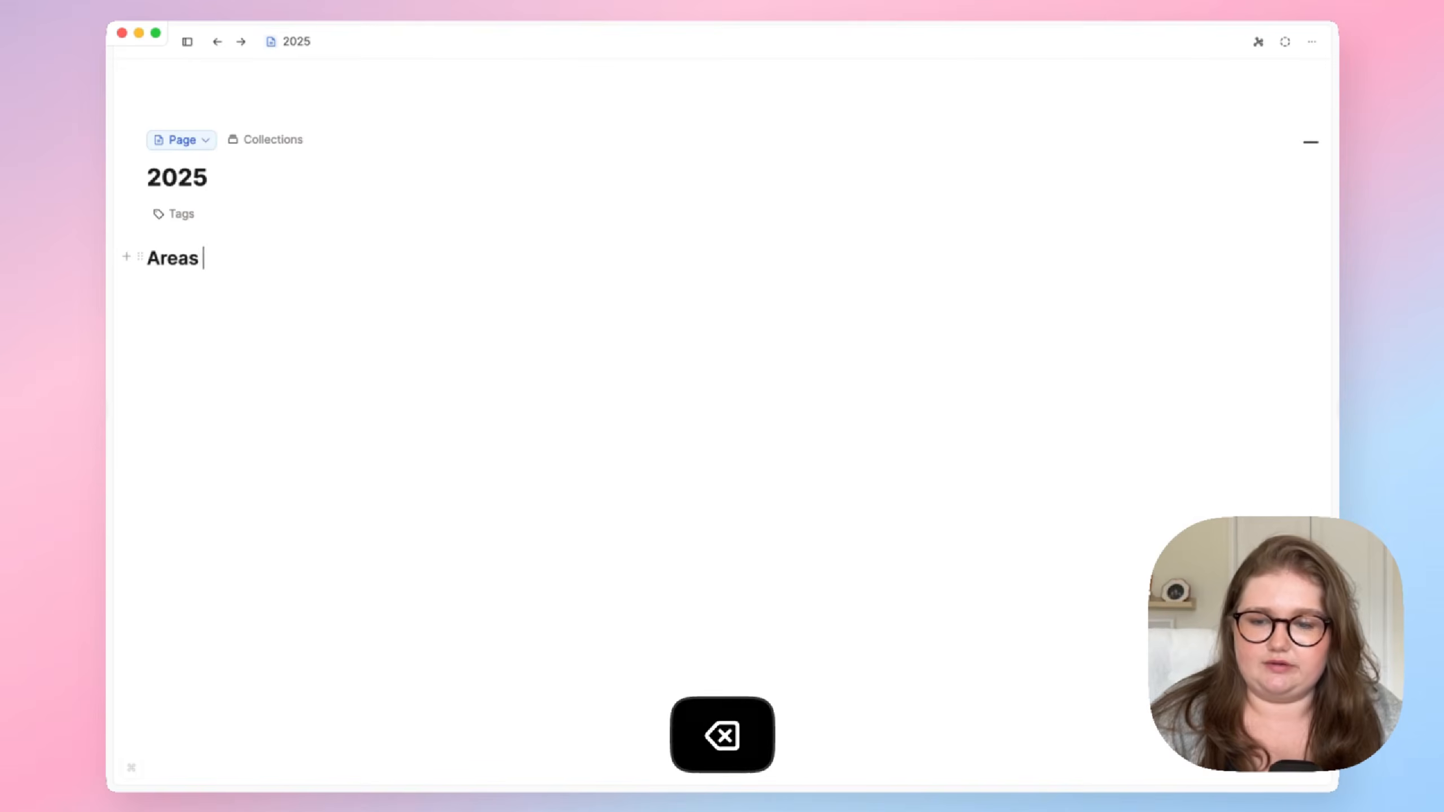
pyautogui.write('for the year')
pyautogui.press('Return')
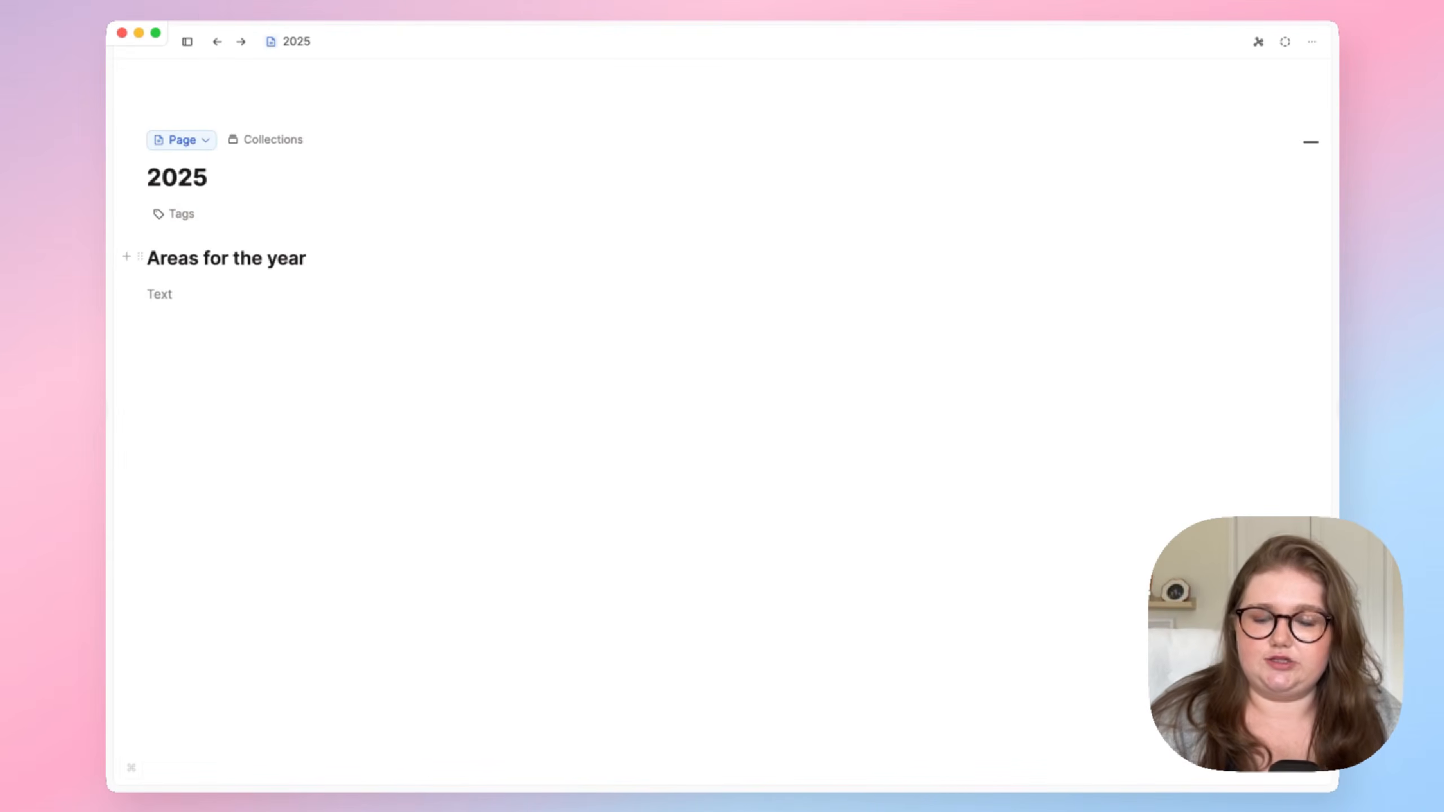
# Add an indented paragraph under the heading, from "drawing out connections between day-to-day routine" to "the shaping of the latter", with a lime background.
pyautogui.press('Tab')
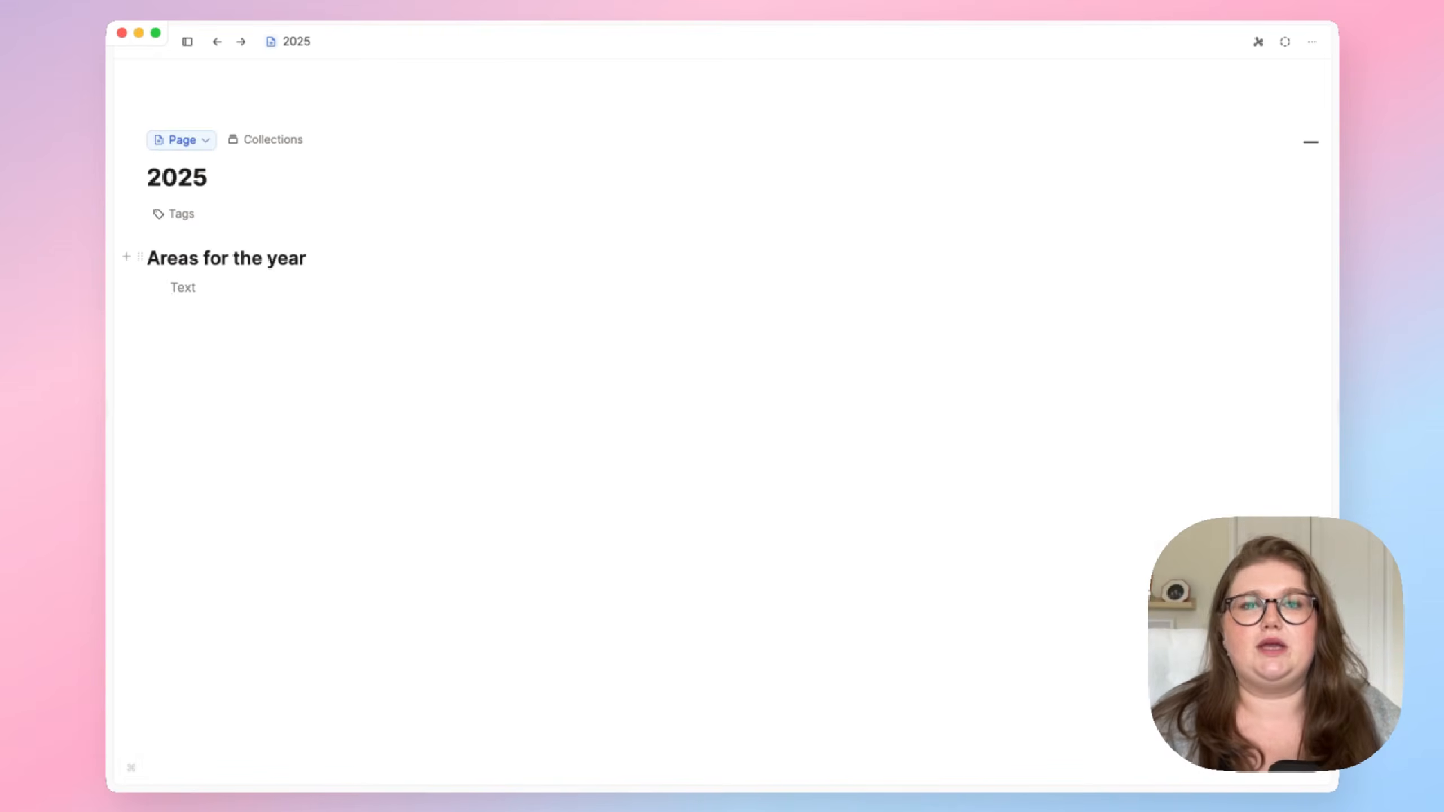
pyautogui.write('drawing out connections between day-to-day routine and the unfolding of your life in the longer term, with the intention of progressively reshaping the former so that it contributes towards the shaping of the latter')
pyautogui.write('/')
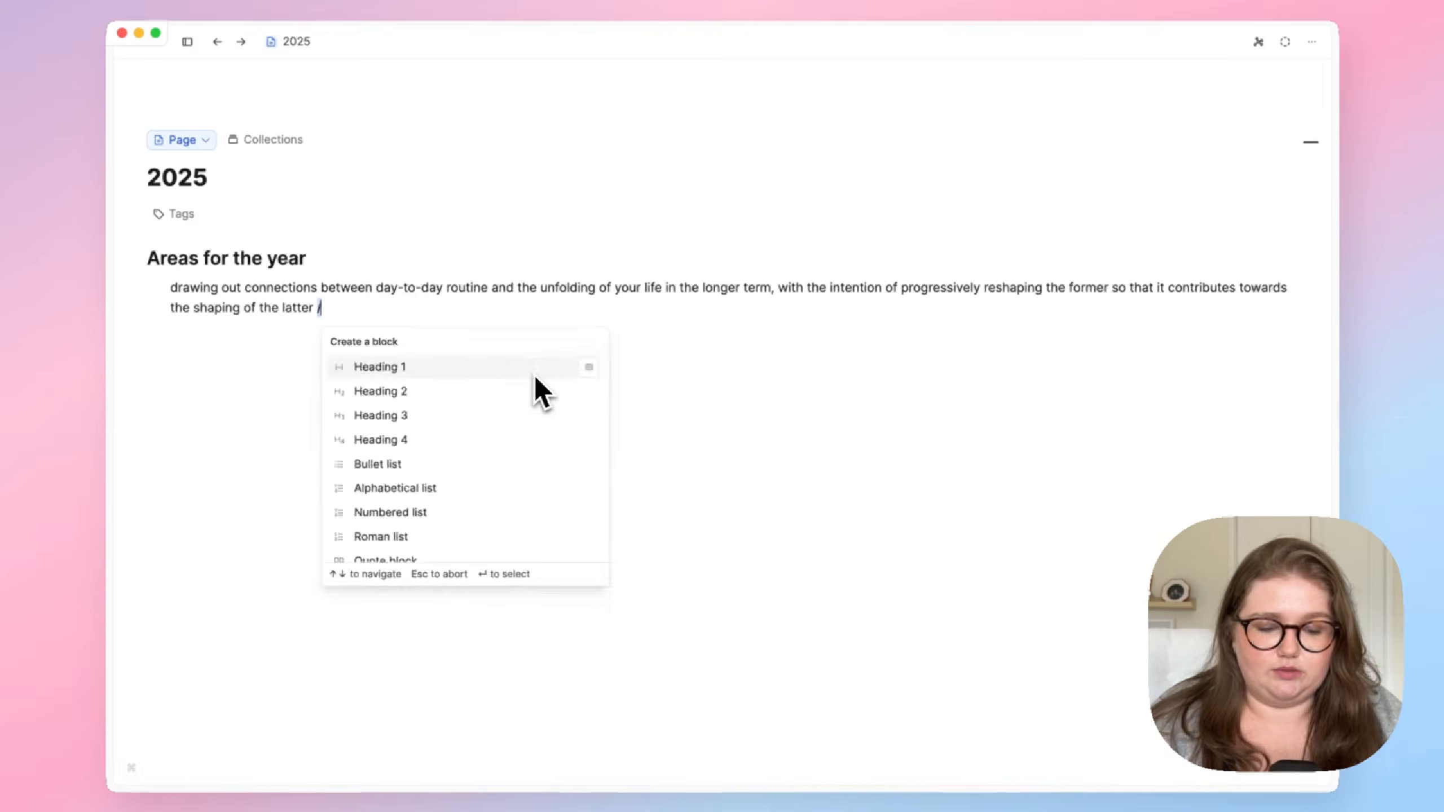
pyautogui.write('lime')
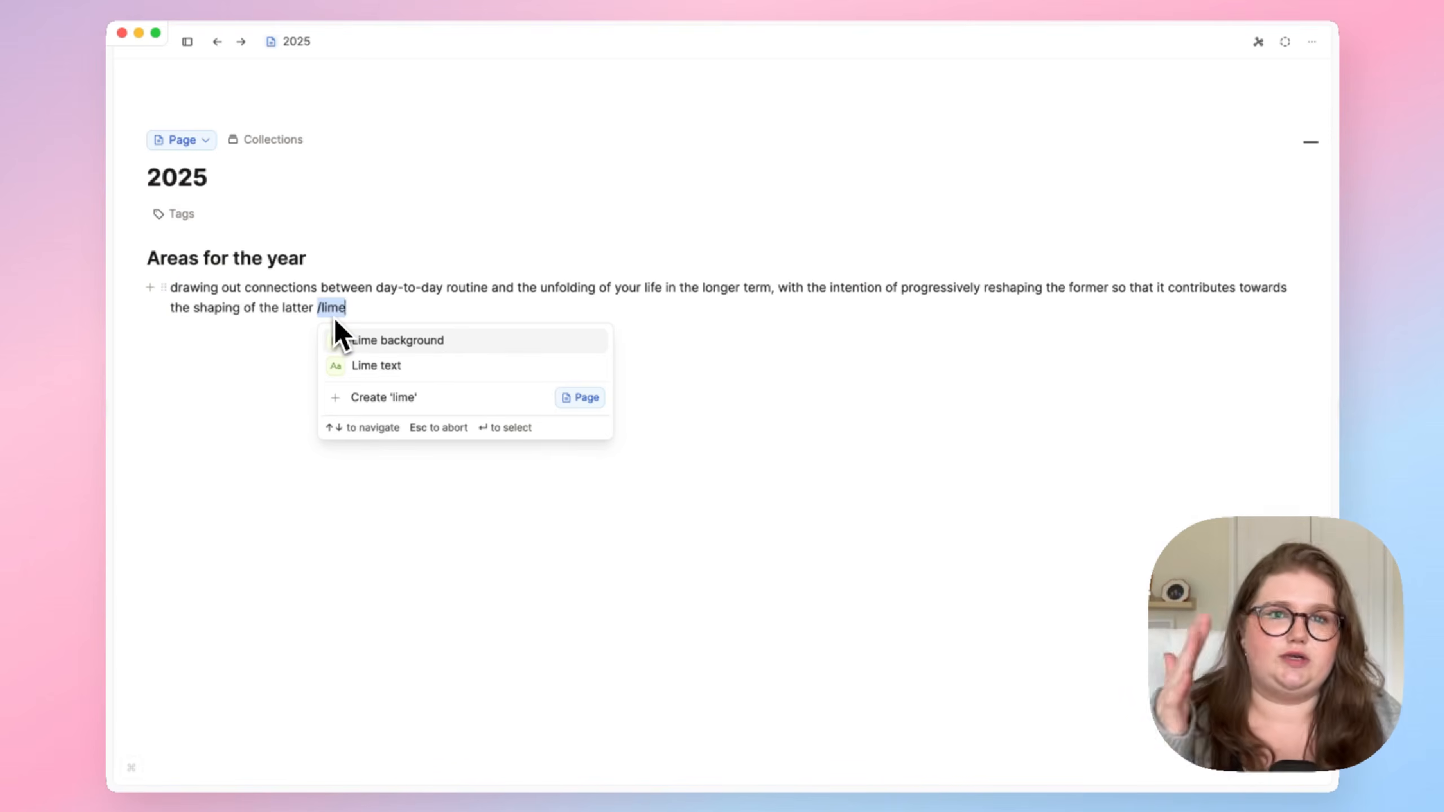
pyautogui.click(380, 341)
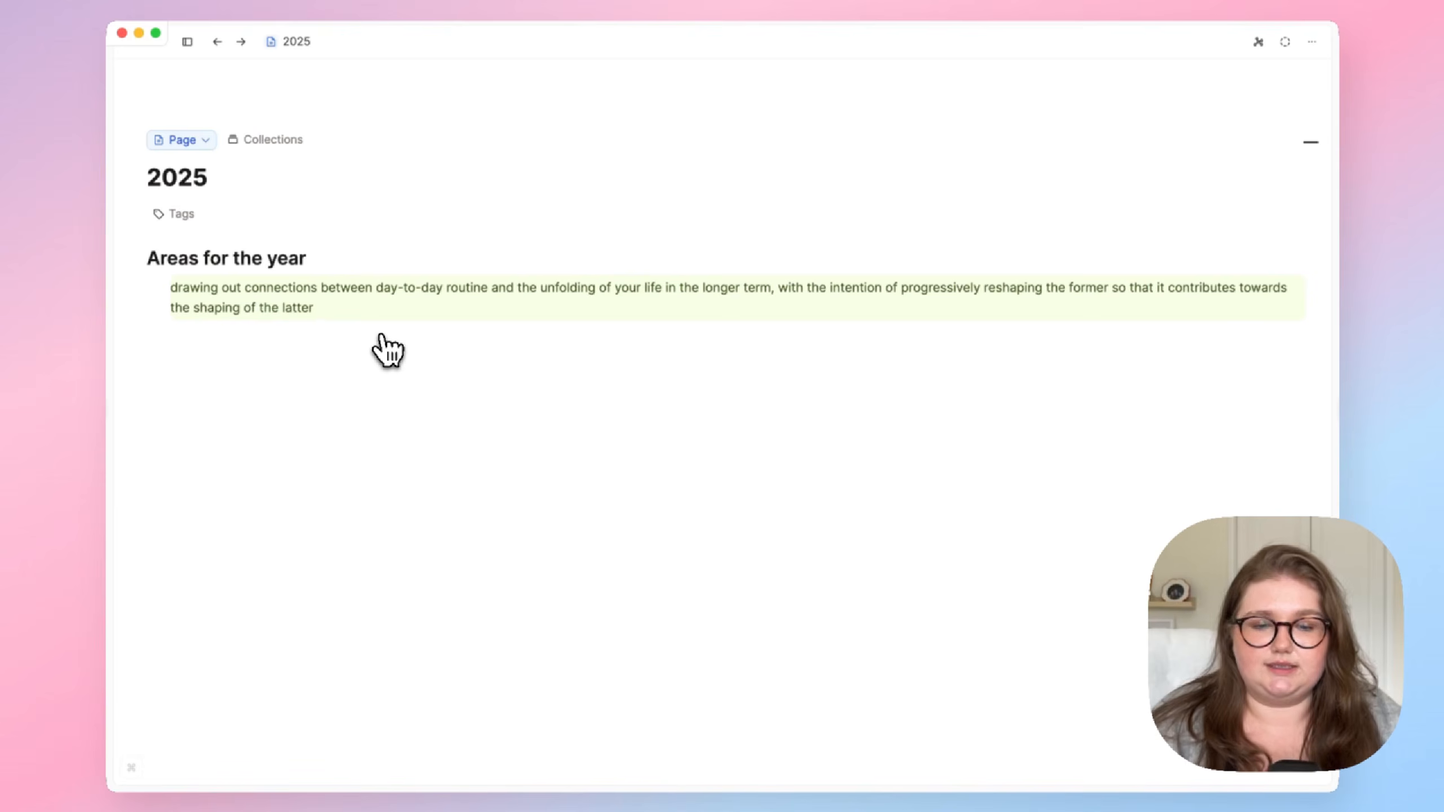
# Leave an empty line below the lime paragraph and add a toggle block named "Finances".
pyautogui.click(441, 360)
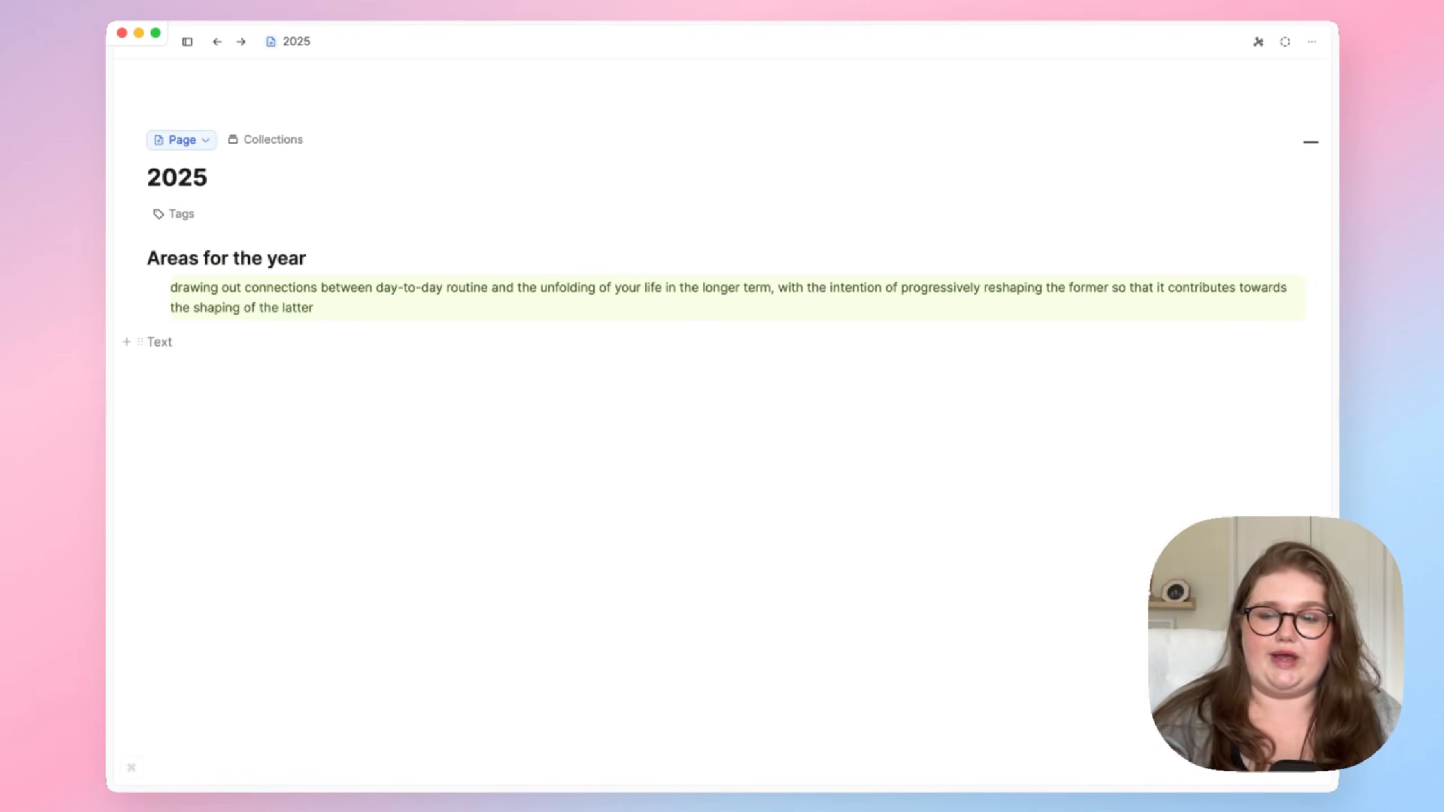
pyautogui.press('Return')
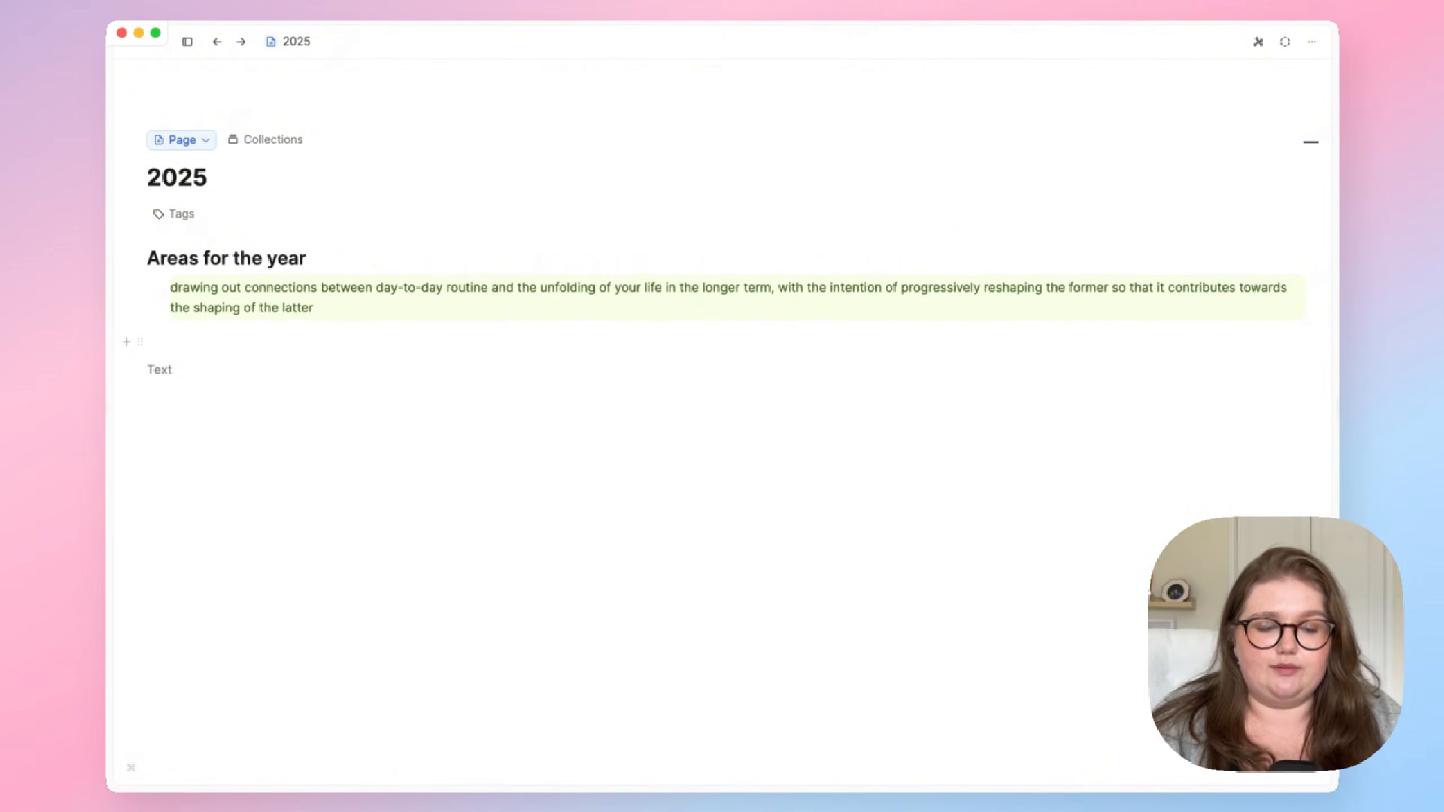
pyautogui.write('>')
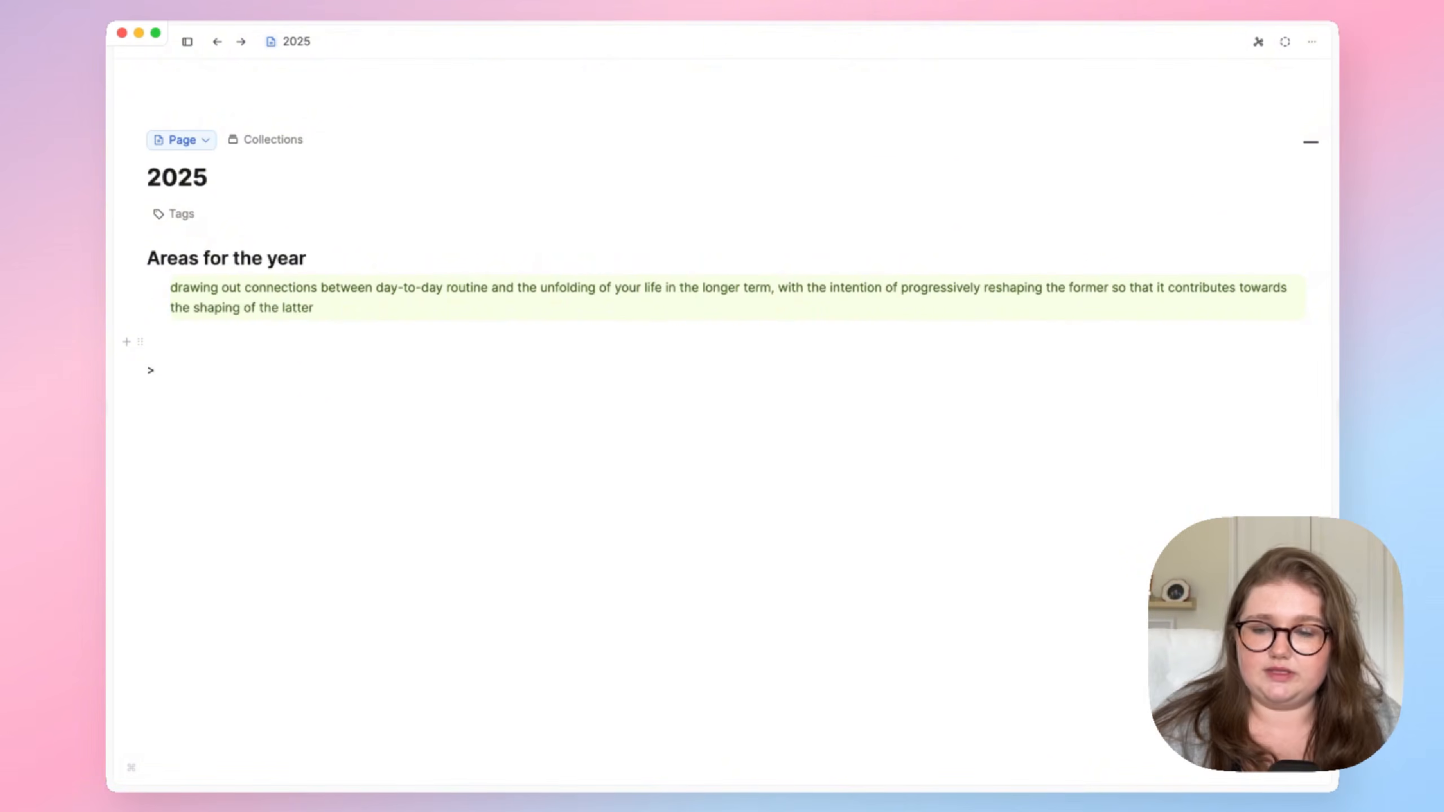
pyautogui.write(' Finances')
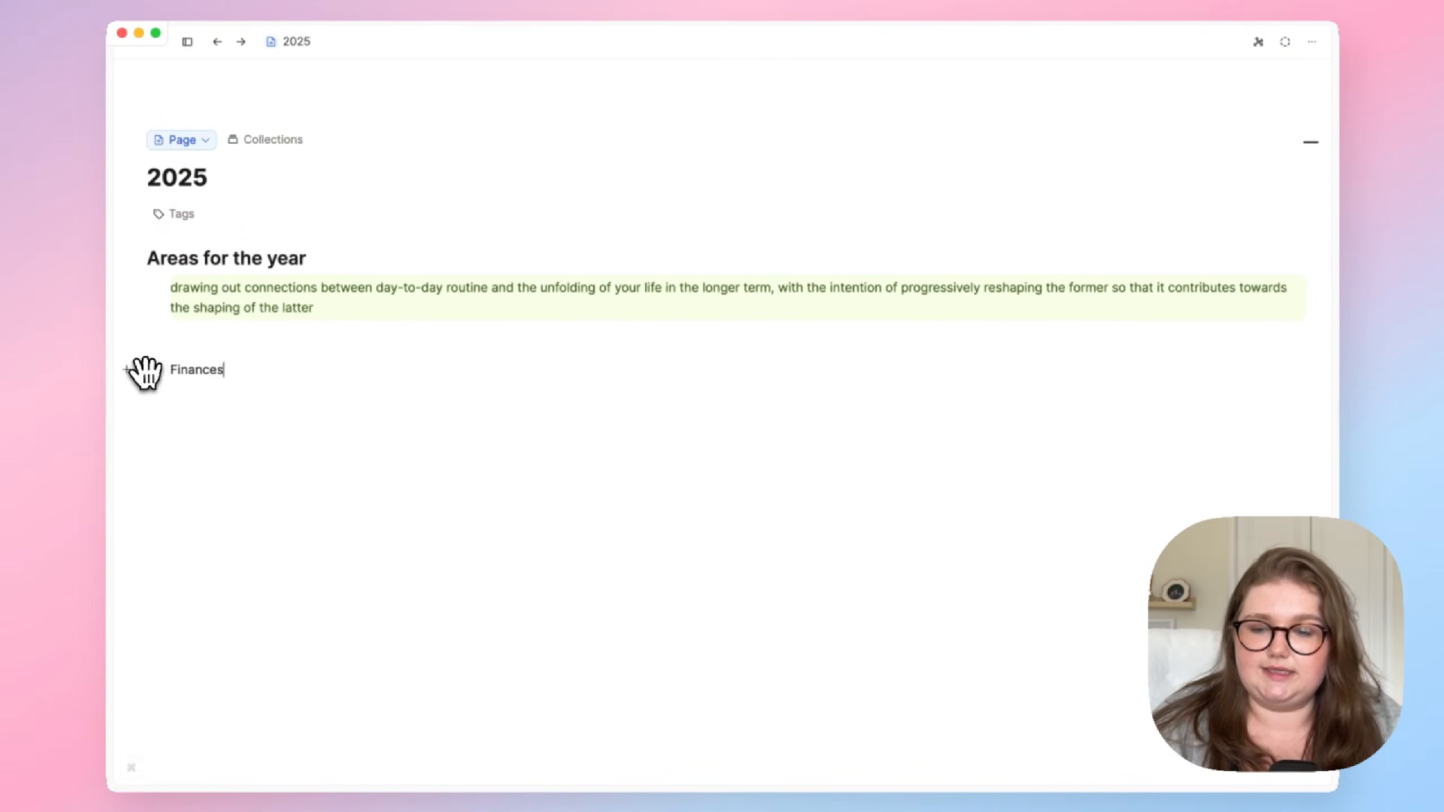
# Give the Finances toggle a wallet-like icon and format it as Heading 2.
pyautogui.click(141, 369)
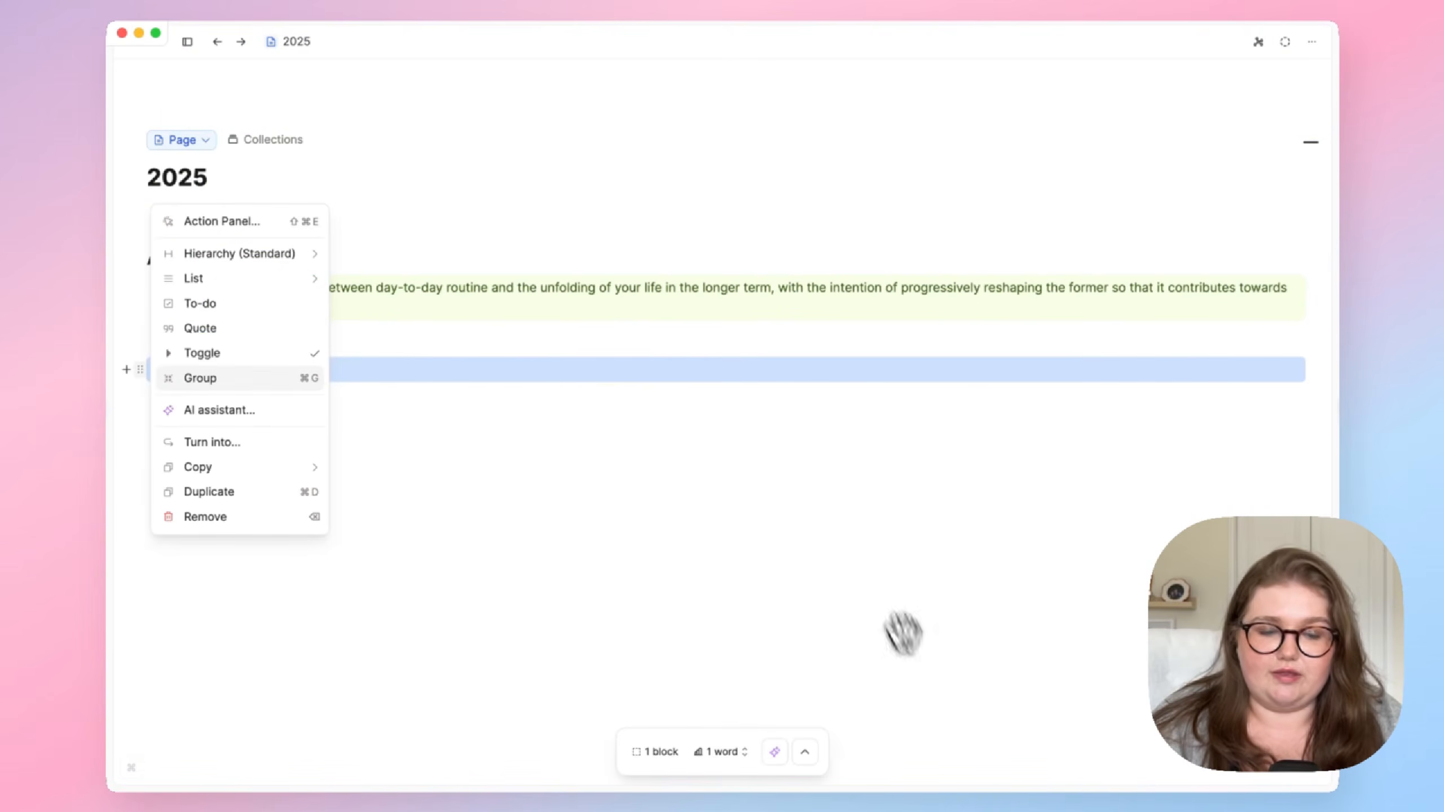
pyautogui.click(806, 752)
pyautogui.click(774, 718)
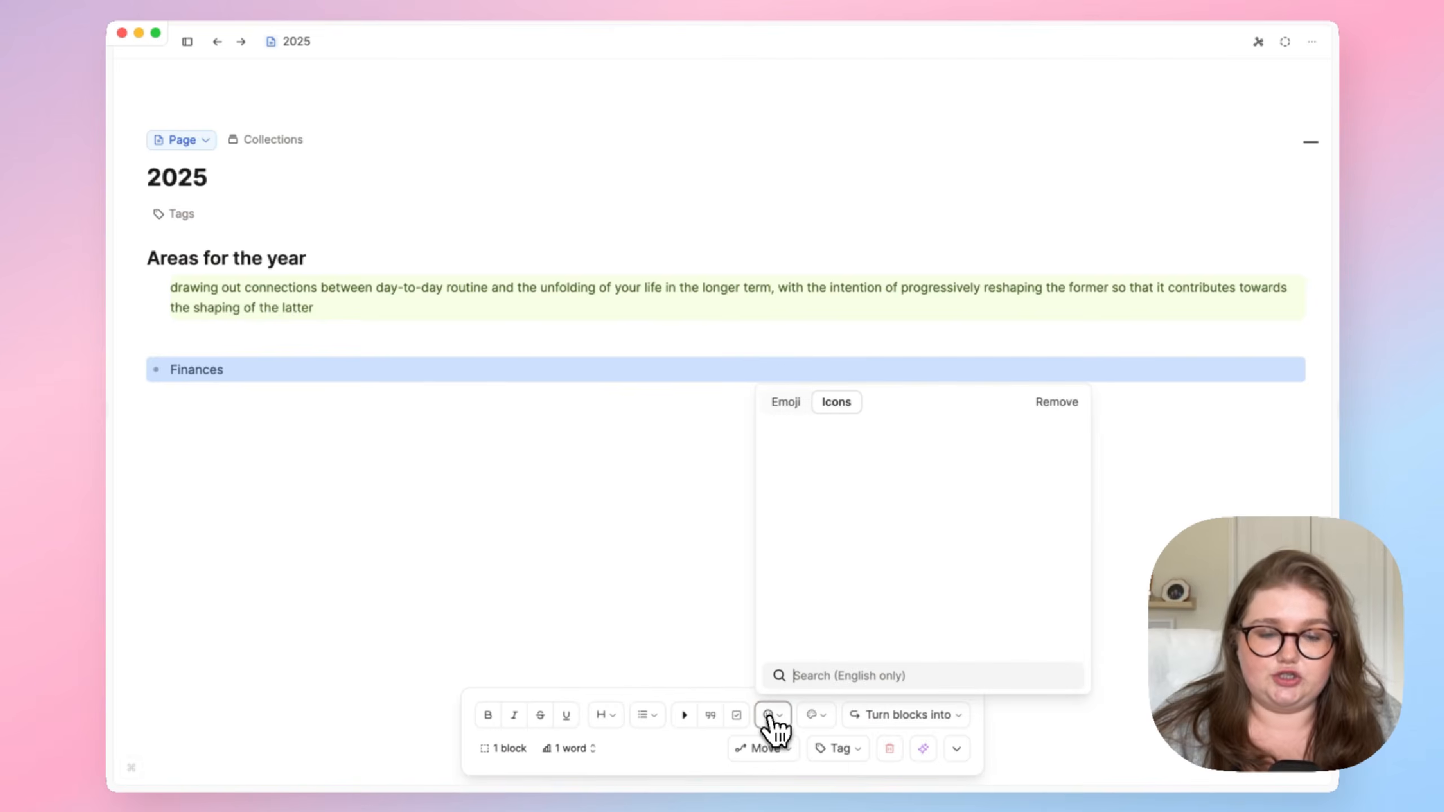
pyautogui.click(852, 447)
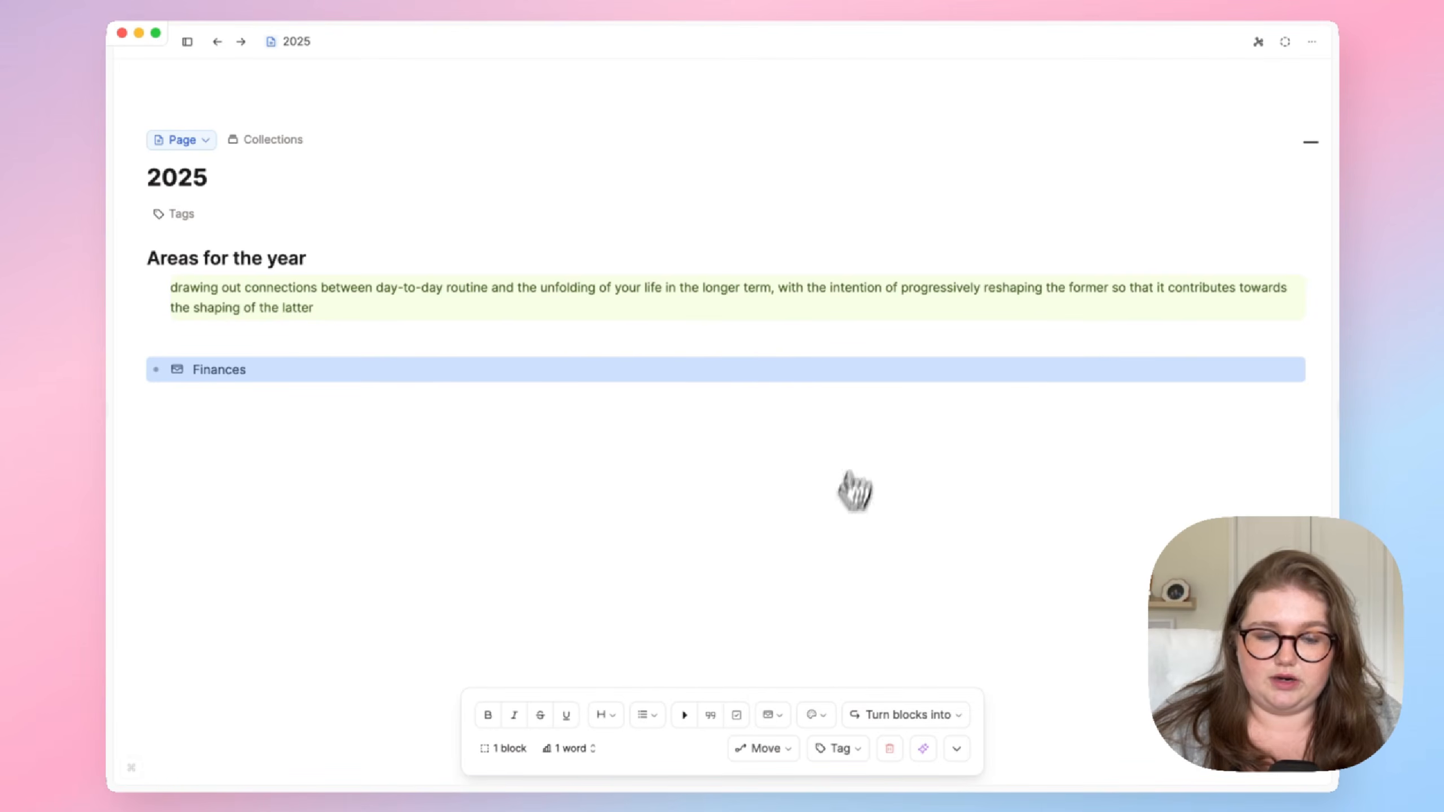
pyautogui.click(606, 715)
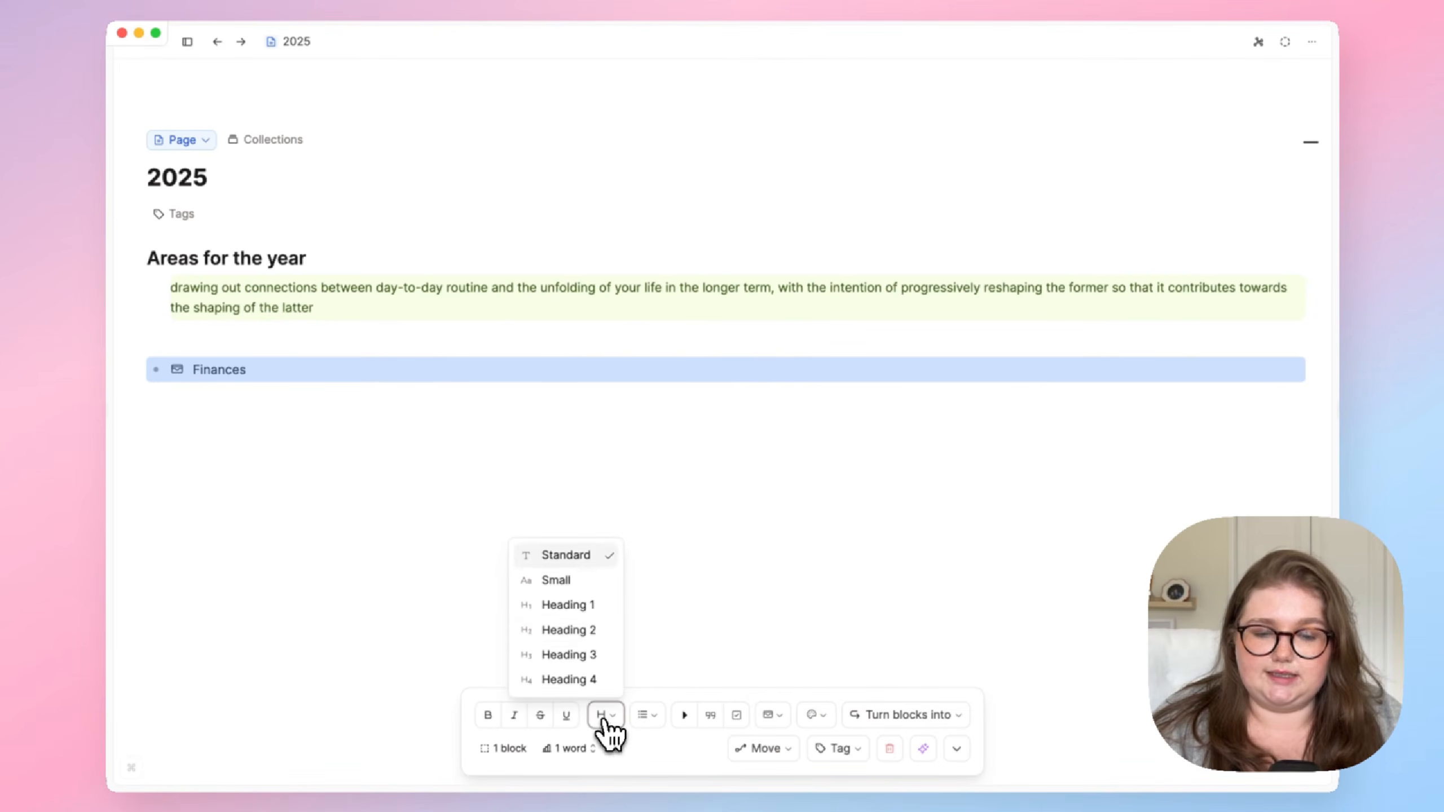
pyautogui.click(597, 636)
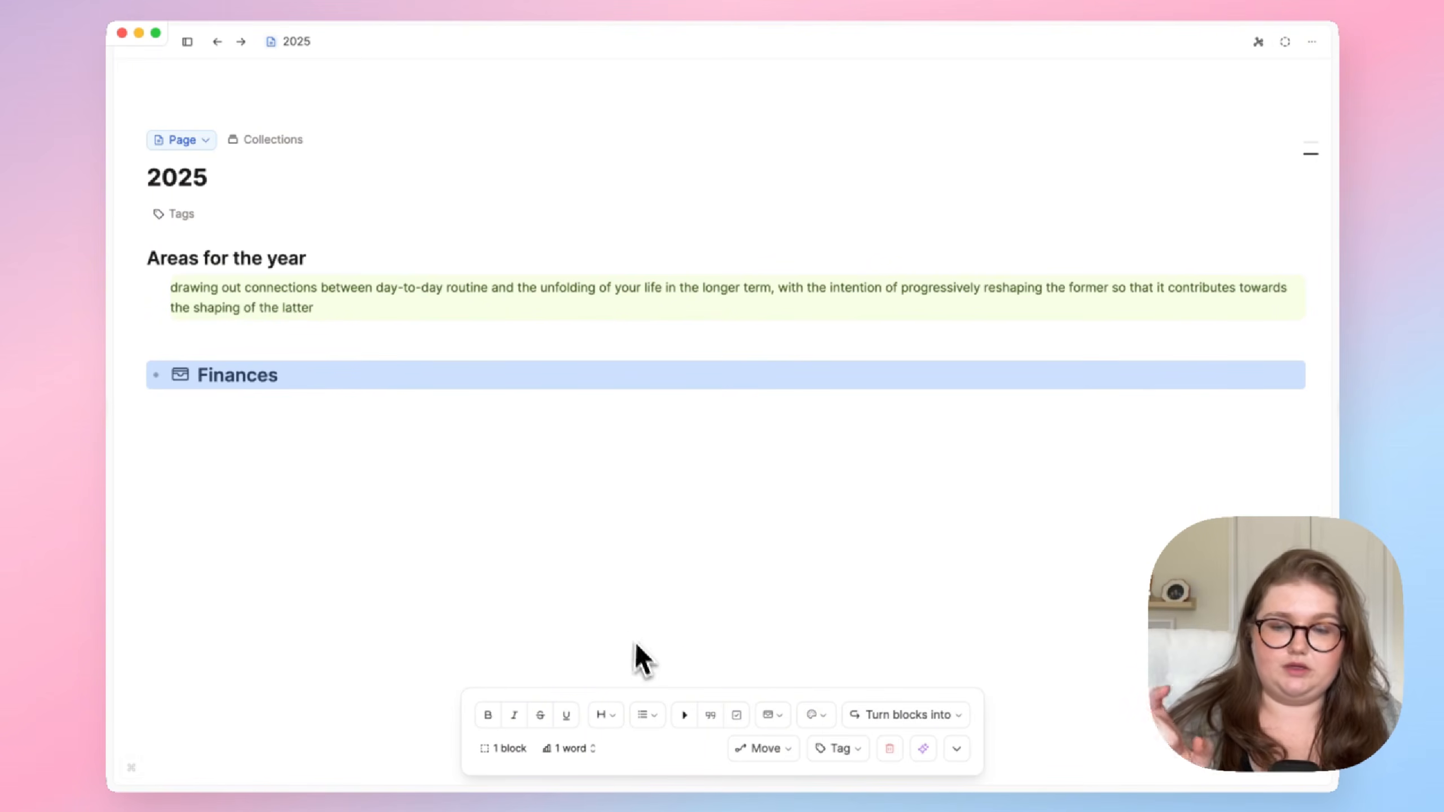
pyautogui.click(426, 476)
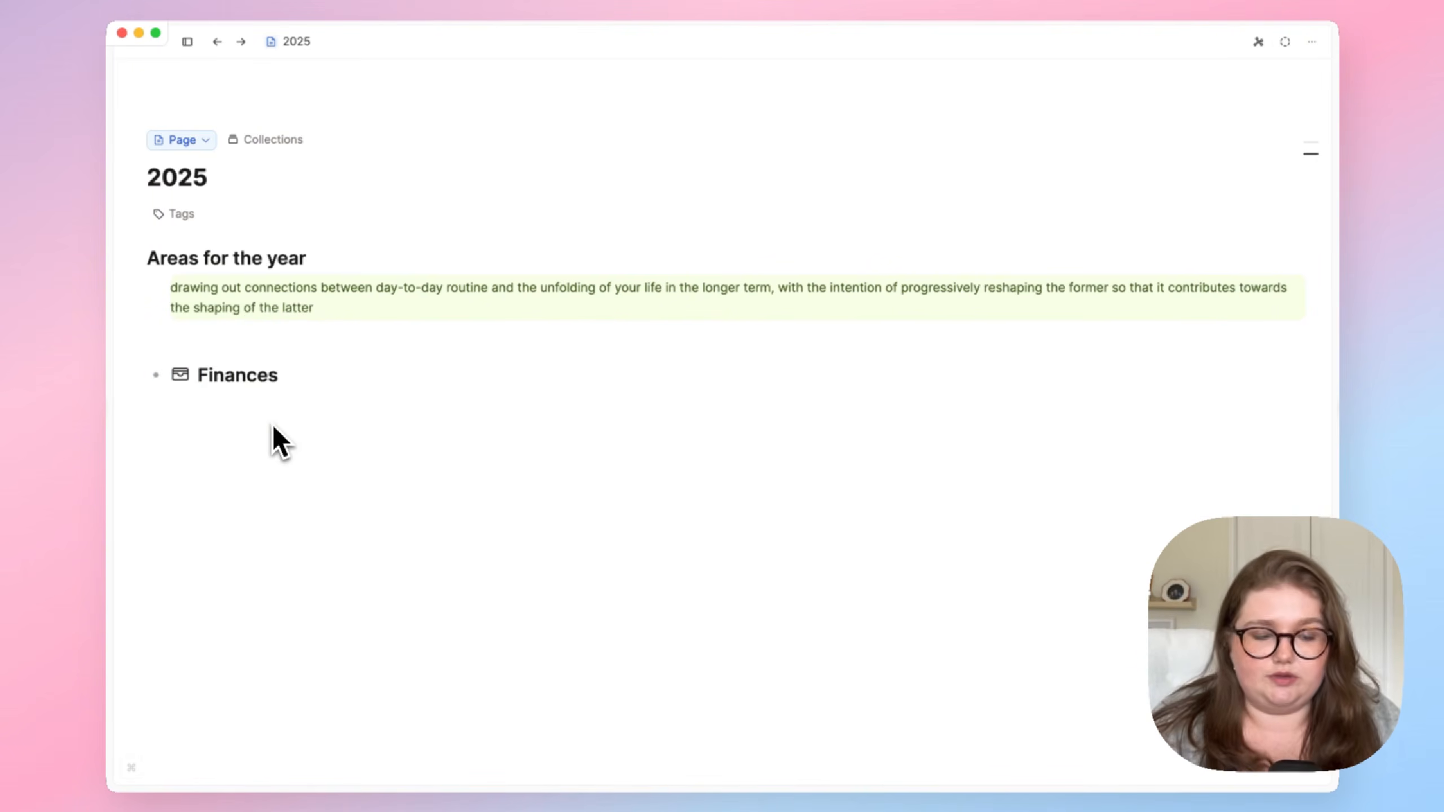
# Nest a plain block without an icon inside the Finances toggle and make it a quote block reading "Why".
pyautogui.press('Return')
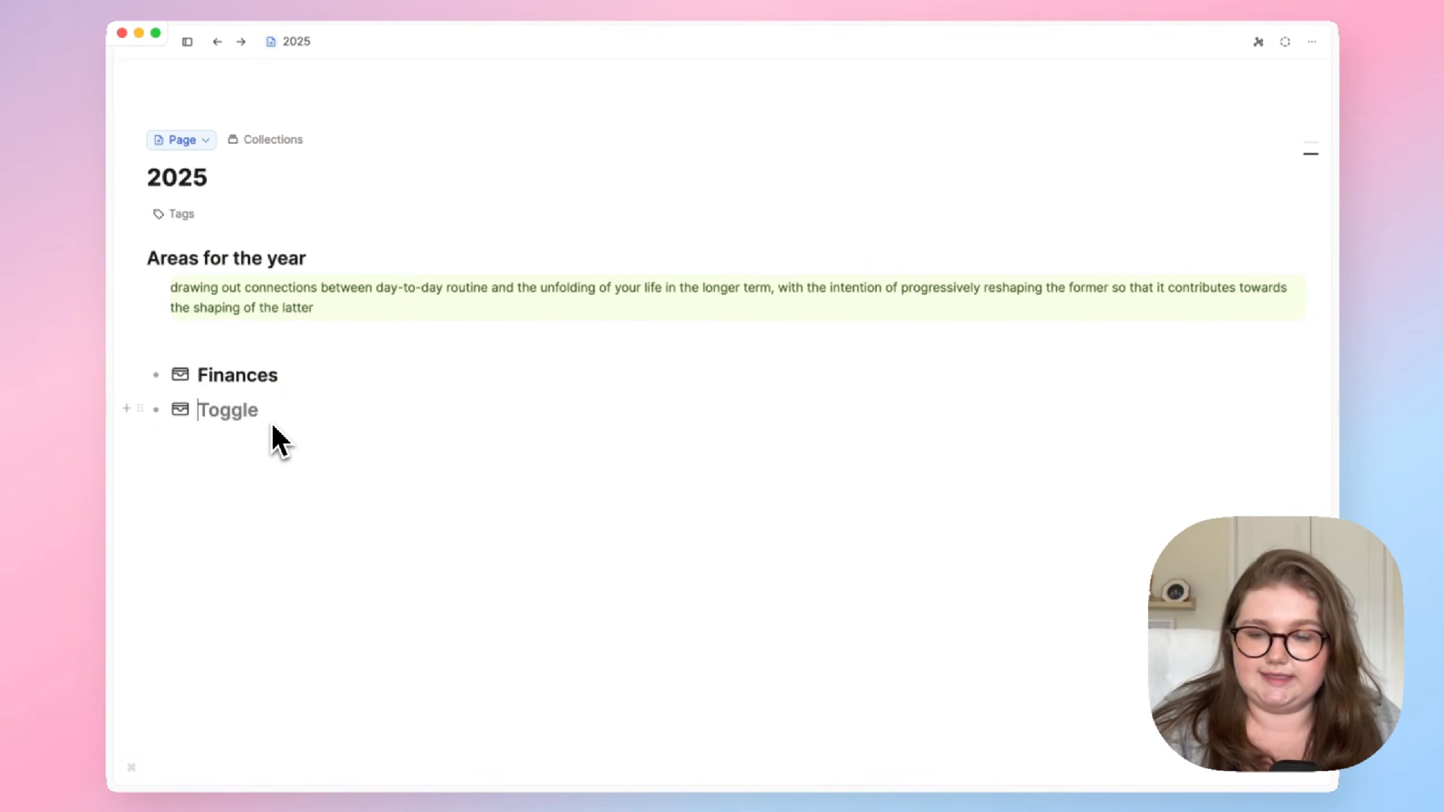
pyautogui.press('Tab')
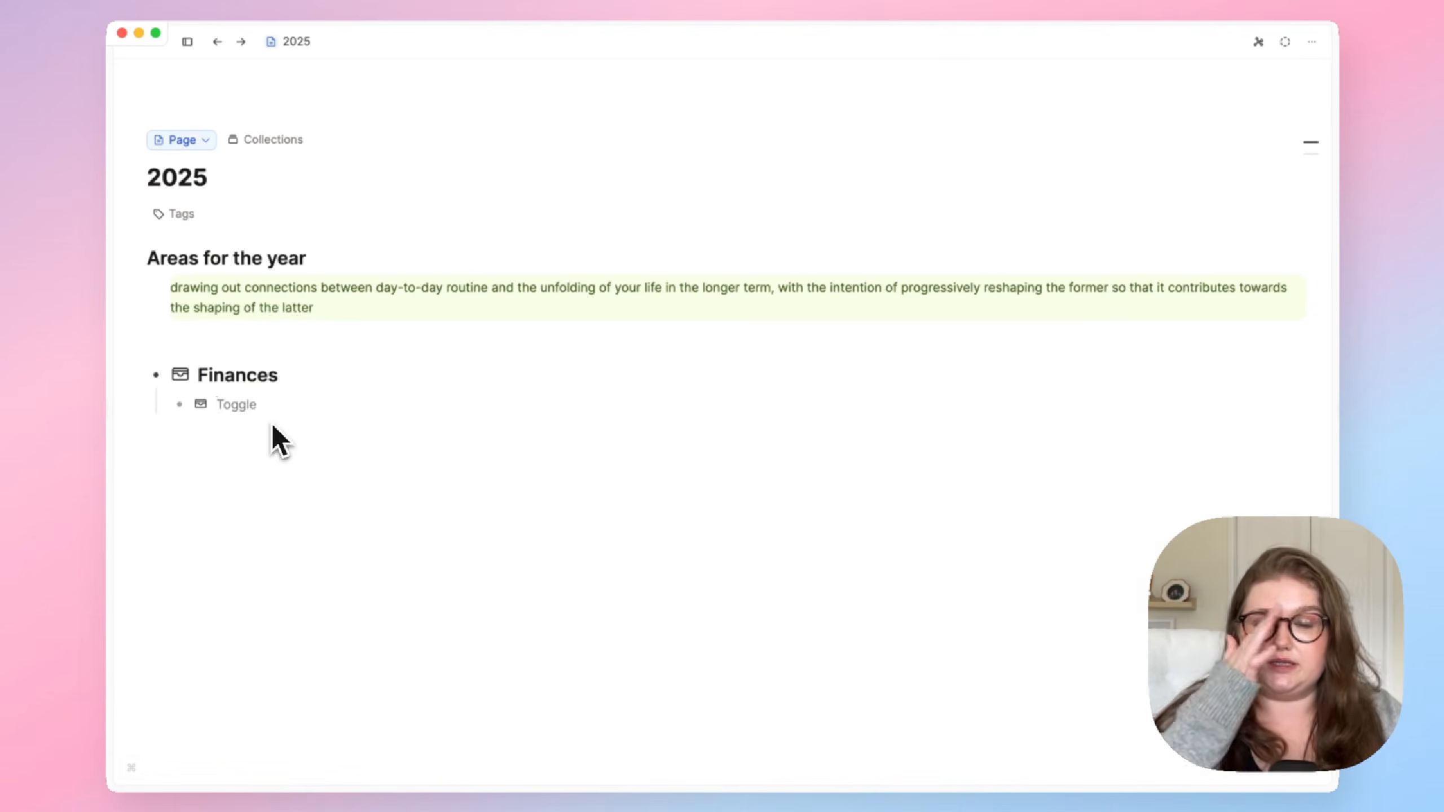
pyautogui.press('BackSpace')
pyautogui.press('BackSpace')
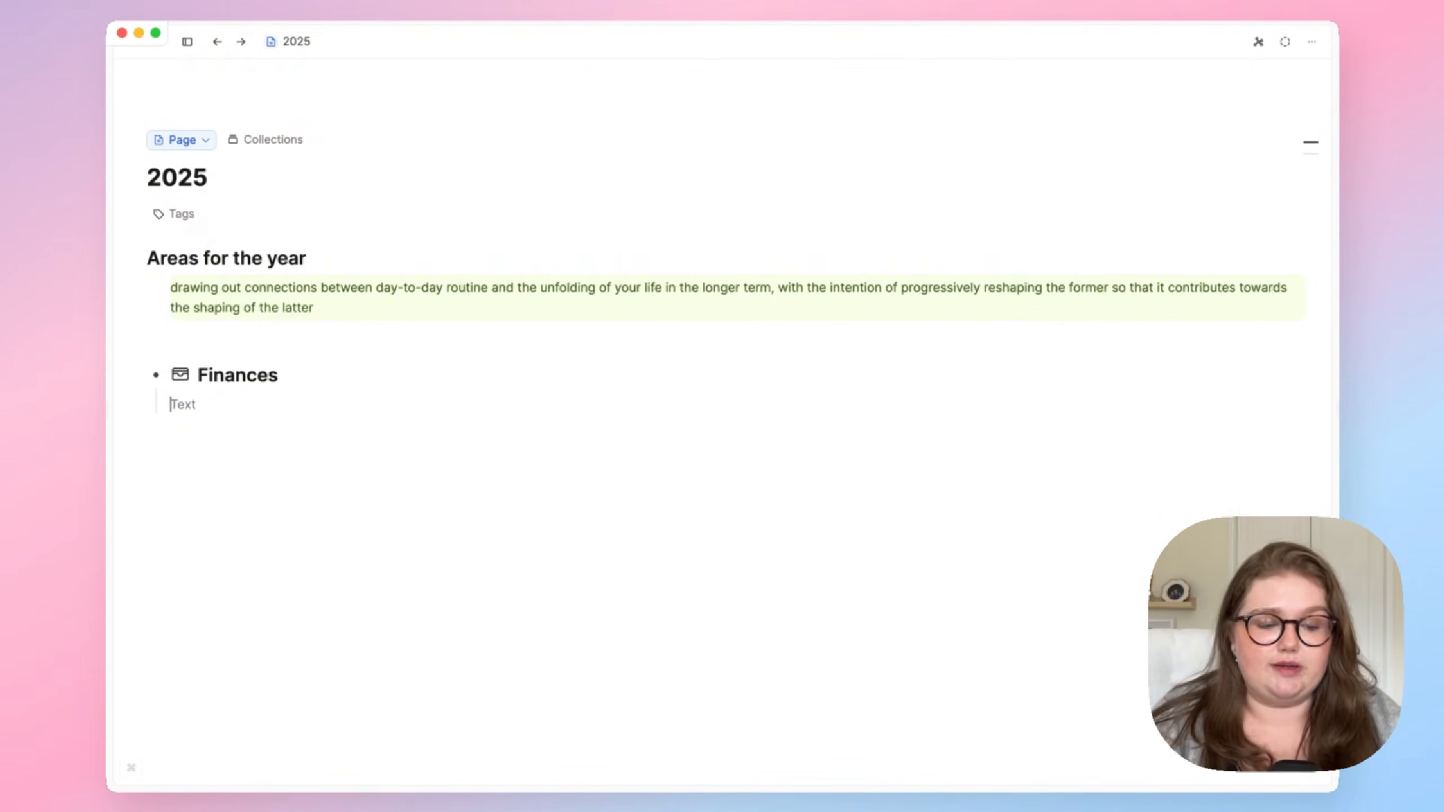
pyautogui.write('> Why')
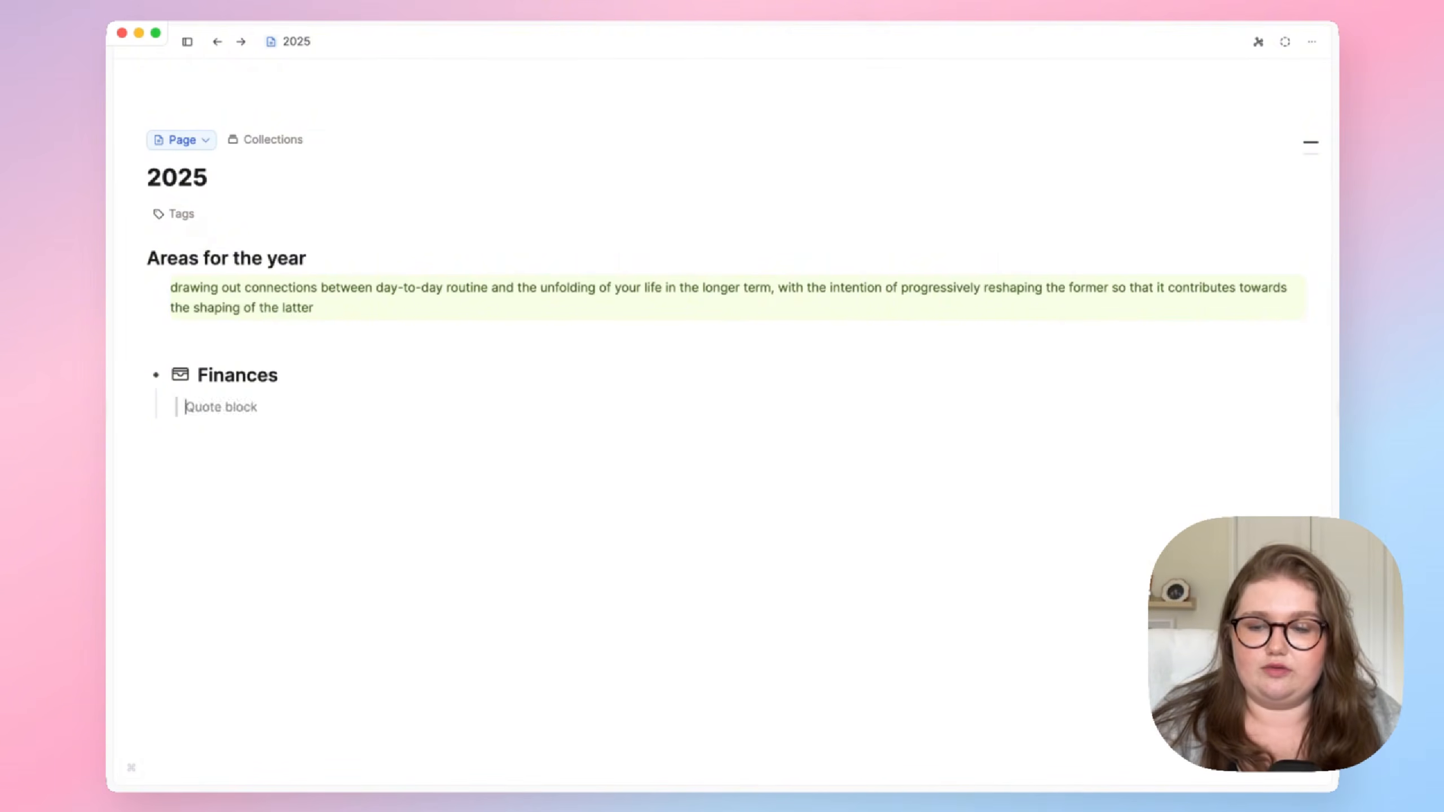
# Add a second "Why" line below the quote and turn it into a quote block.
pyautogui.press('Return')
pyautogui.write('Why')
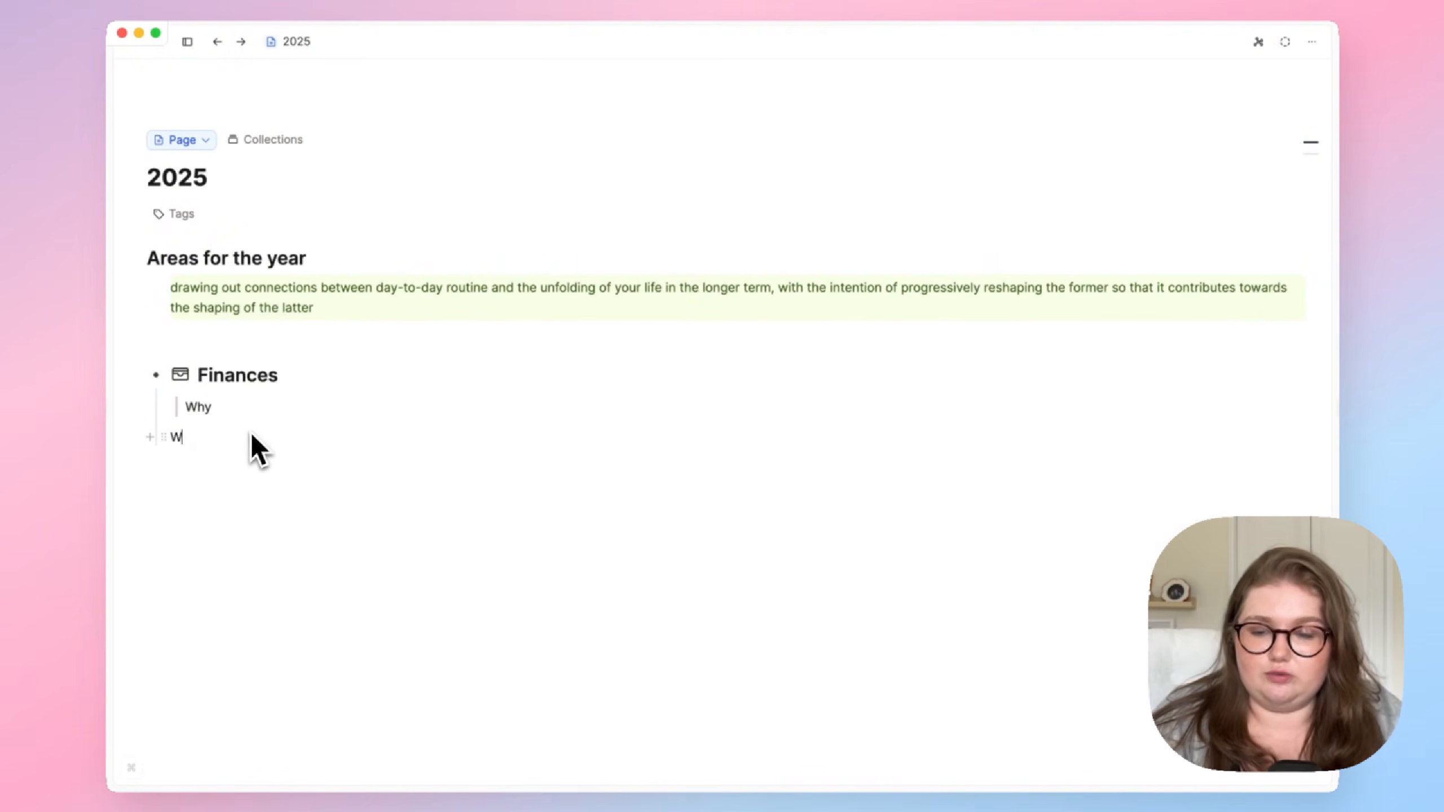
pyautogui.click(166, 436)
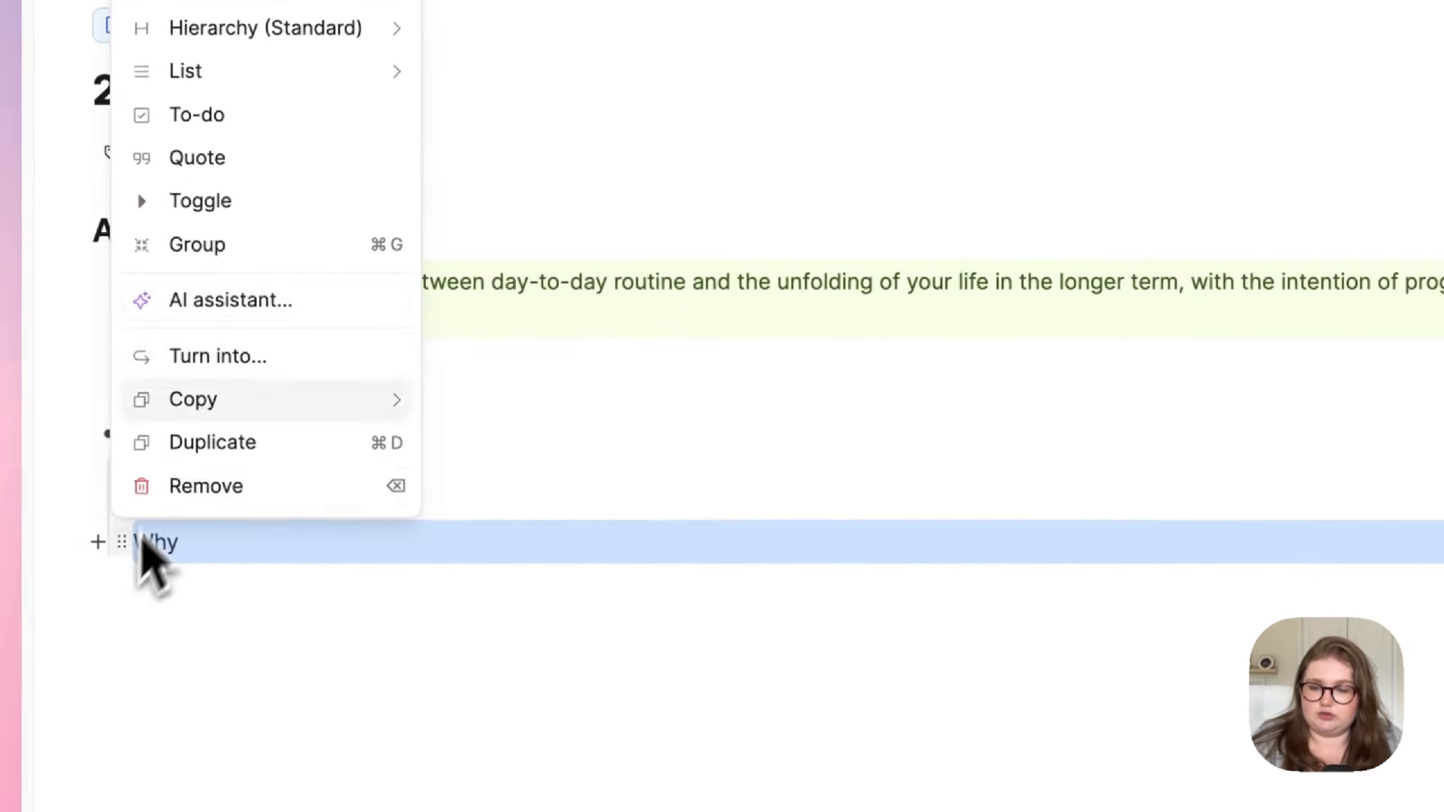
pyautogui.click(267, 165)
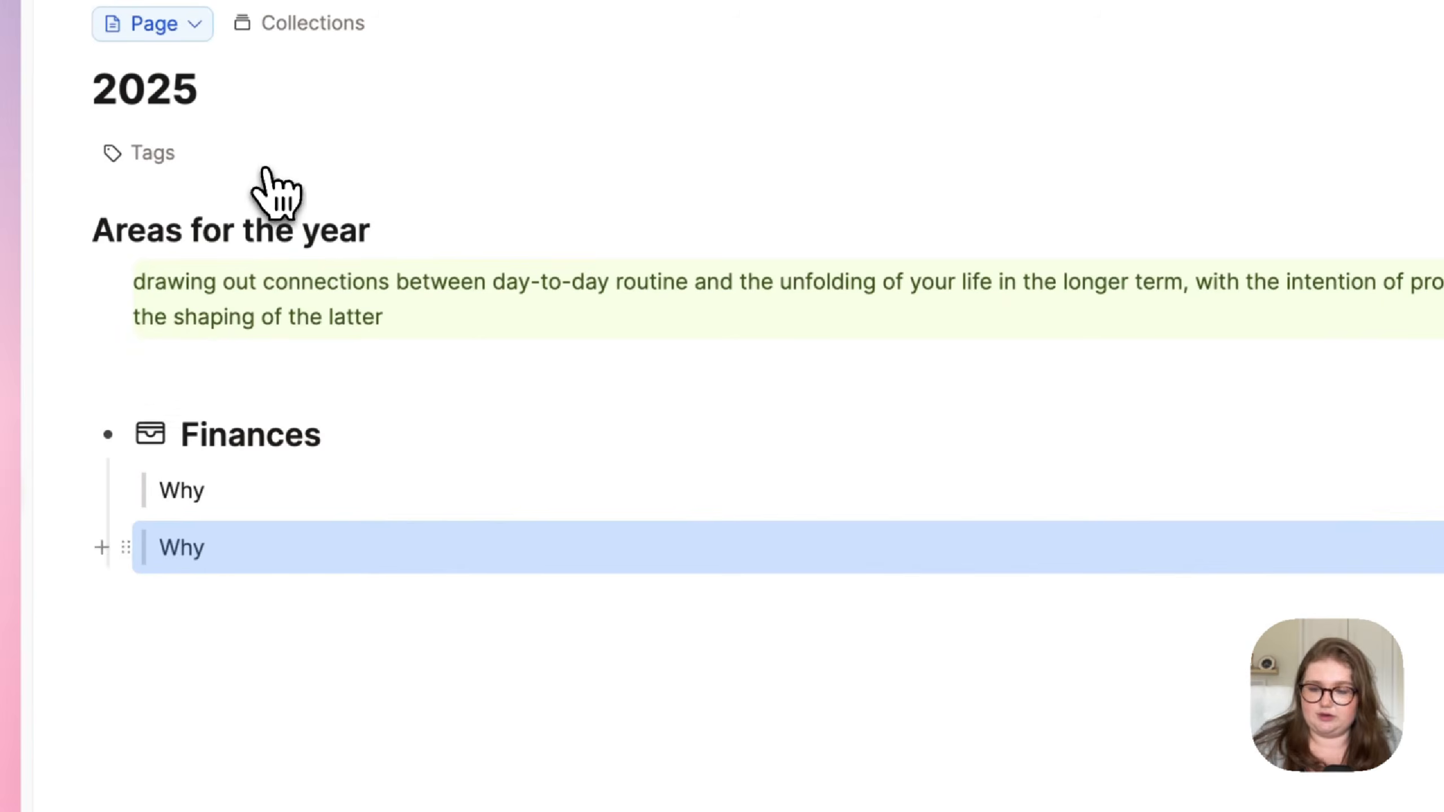
# Delete the duplicate "Why" quote block under Finances.
pyautogui.click(196, 625)
pyautogui.click(127, 546)
pyautogui.press('BackSpace')
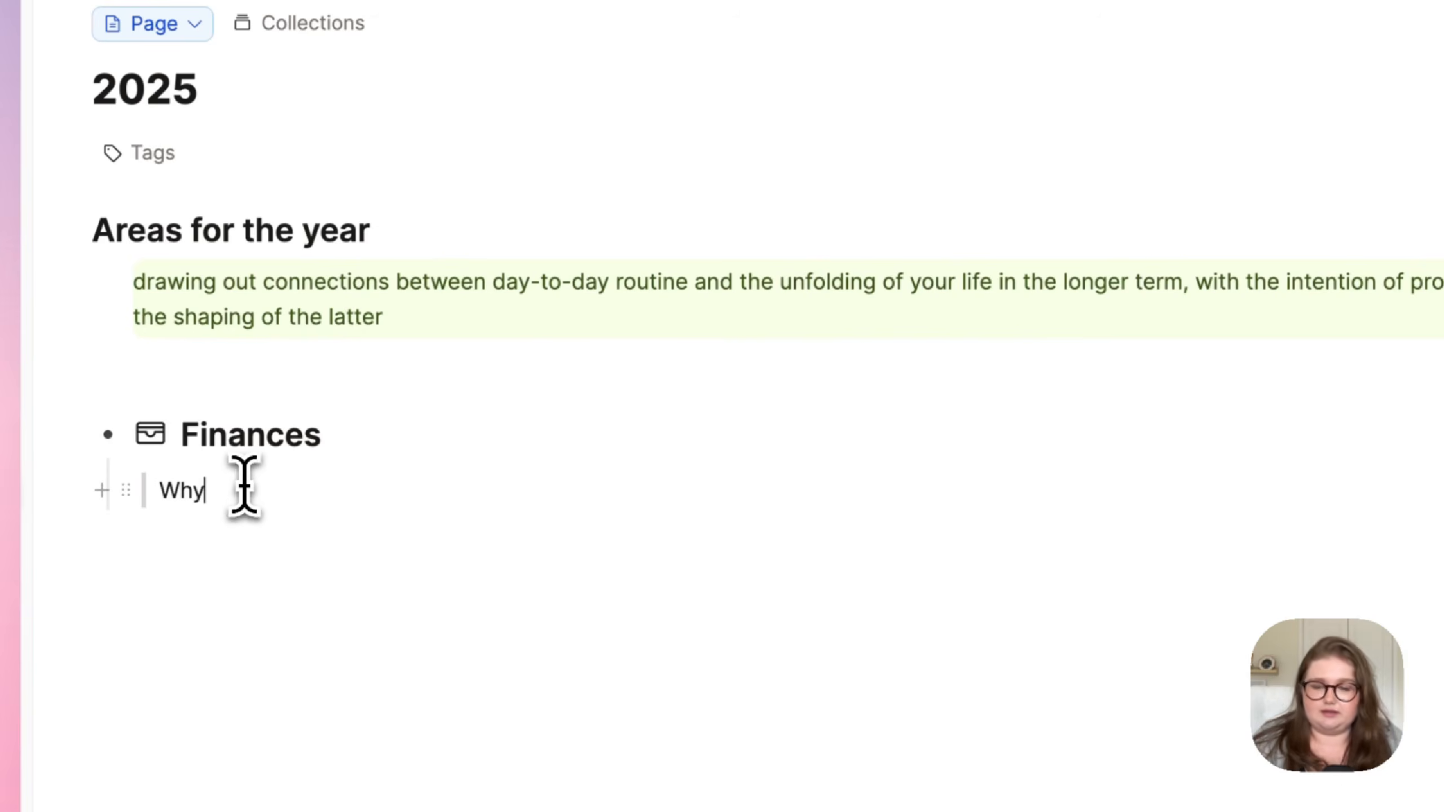
# Give the "Why" quote block a violet background and insert a horizontal divider below it.
pyautogui.write('/vio')
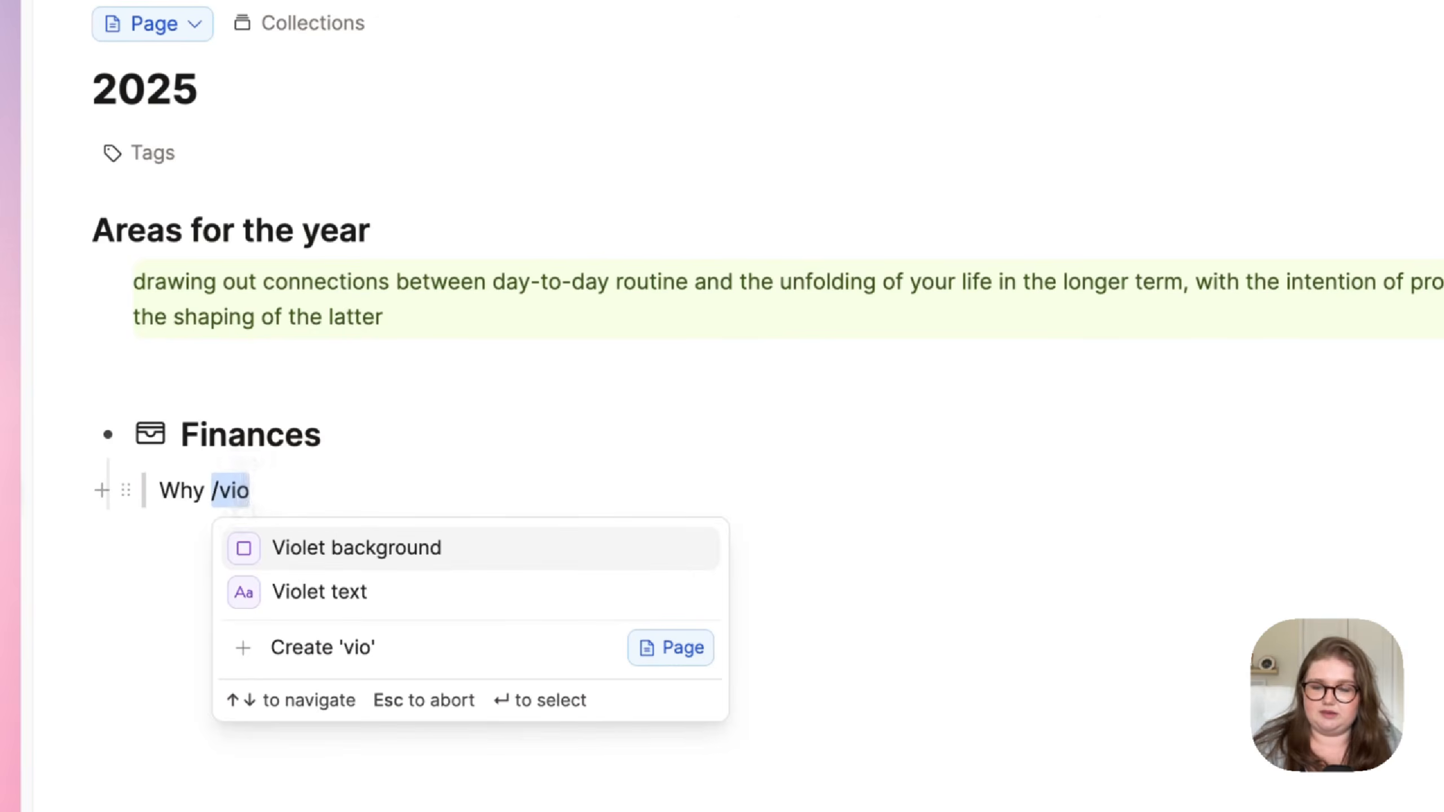
pyautogui.press('Return')
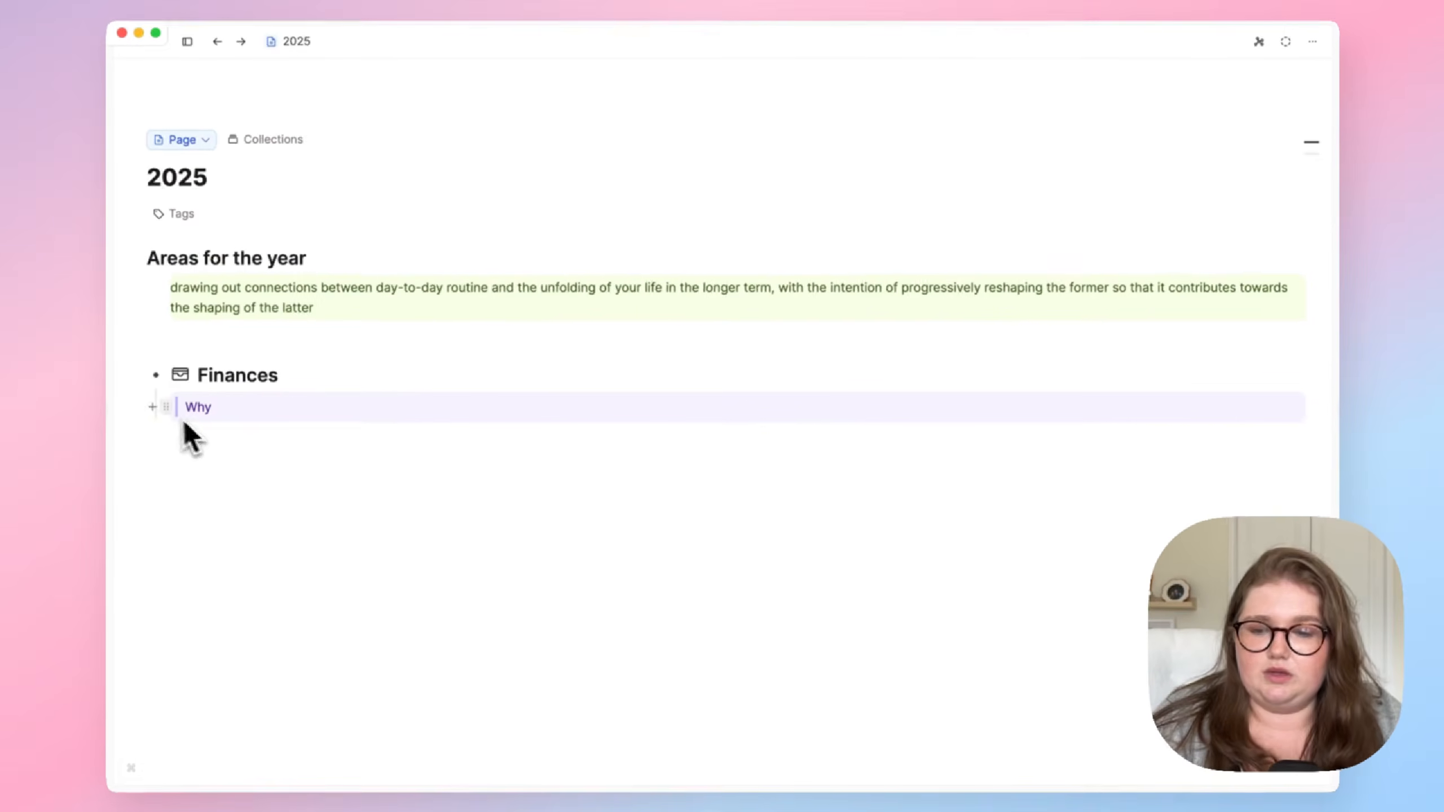
pyautogui.click(152, 407)
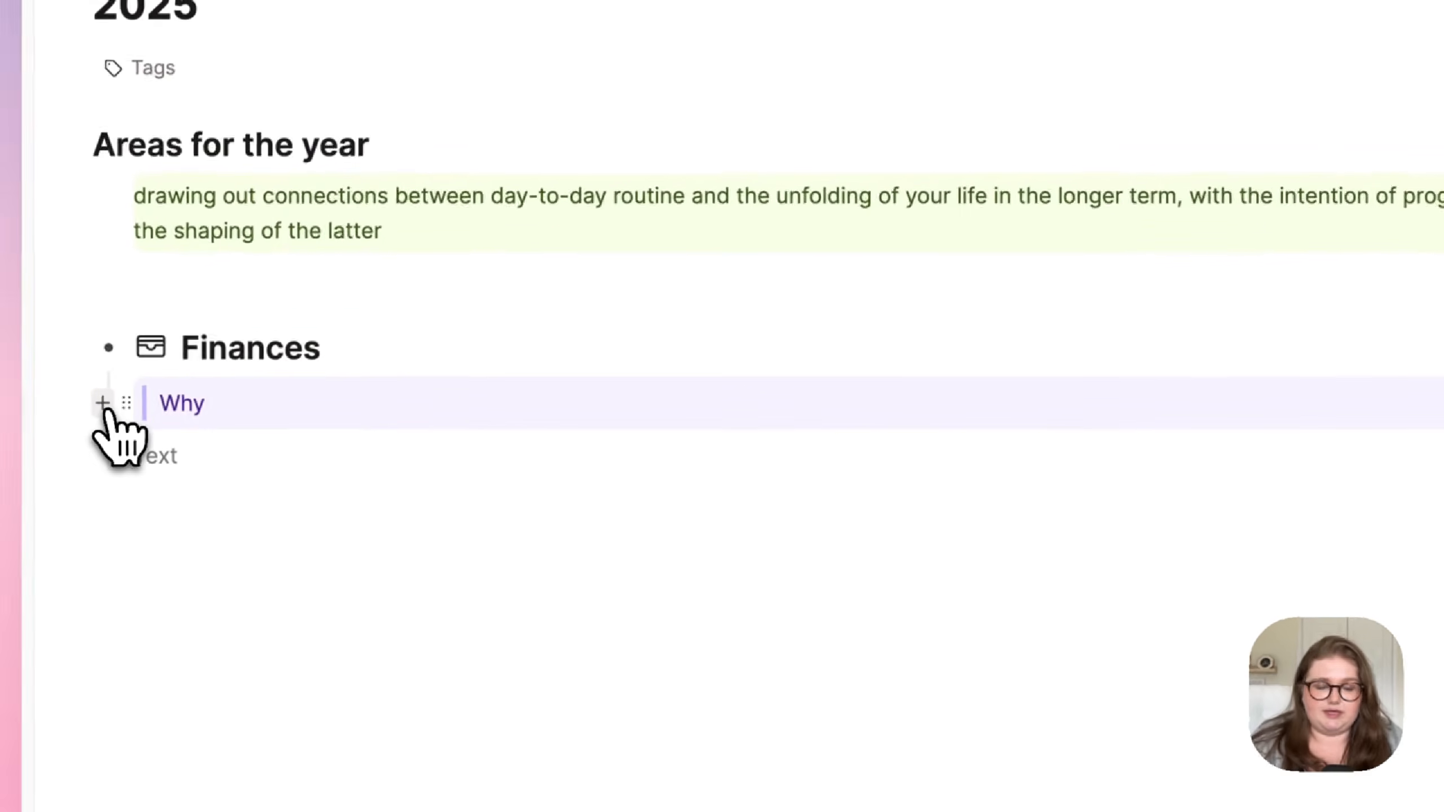
pyautogui.write('/')
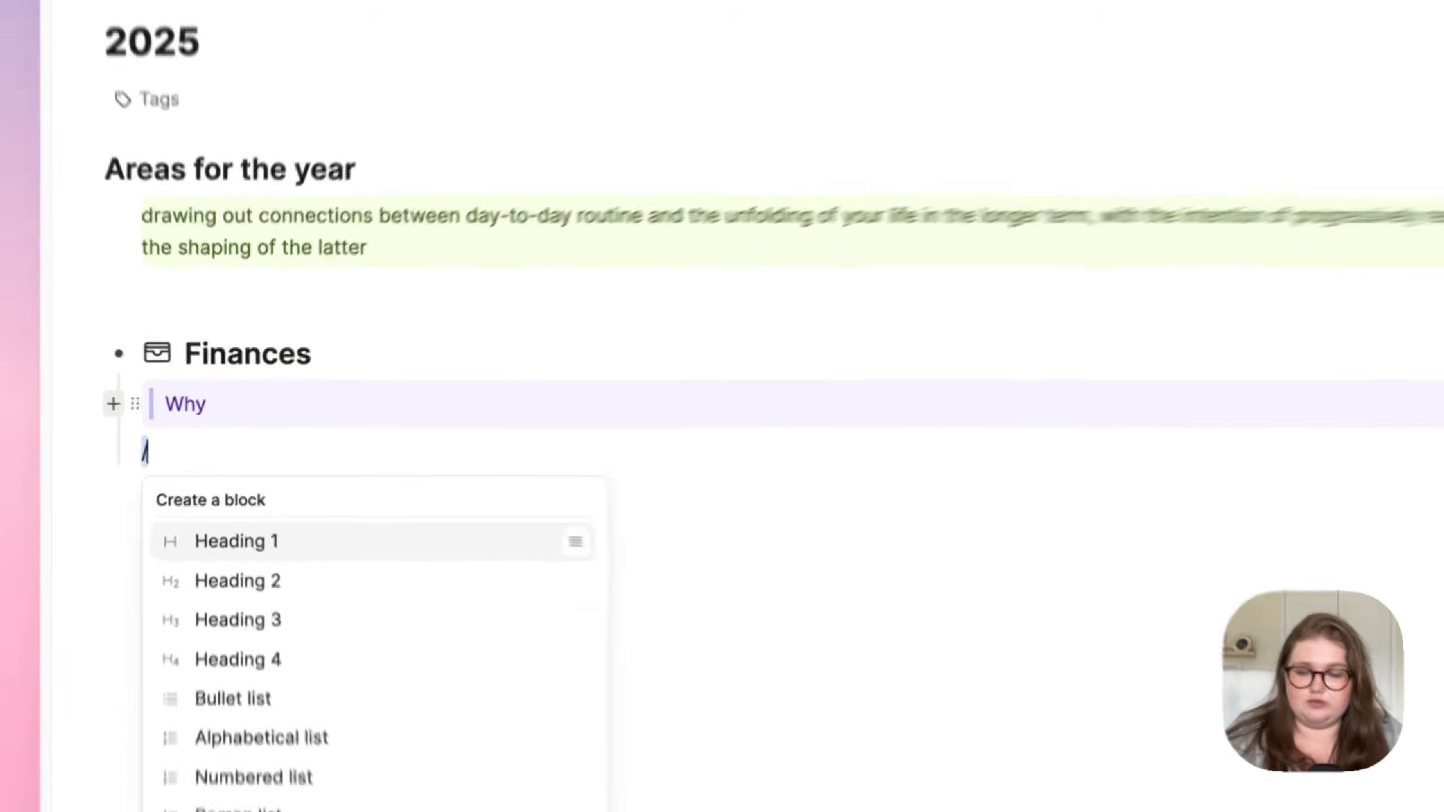
pyautogui.write('hor')
pyautogui.press('Return')
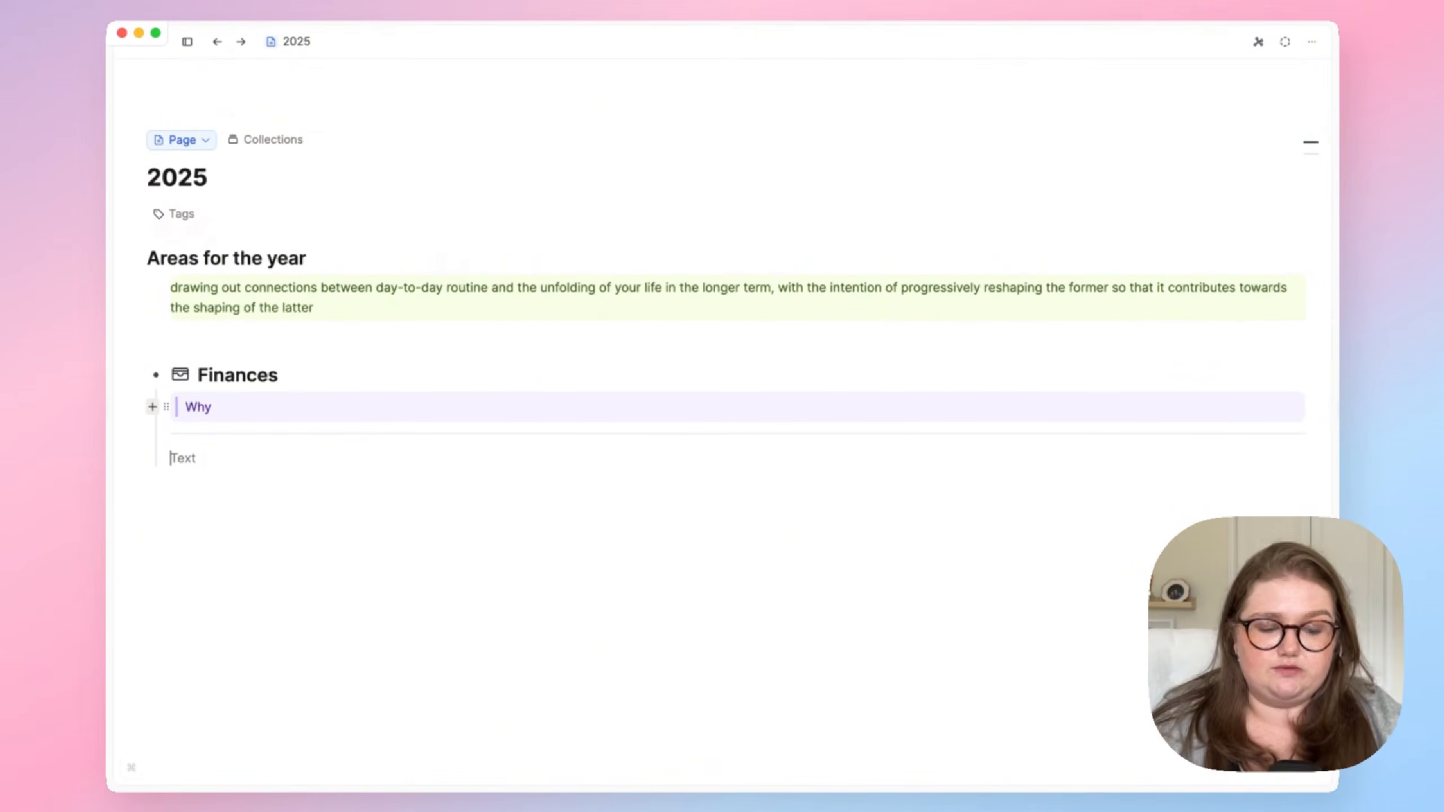
# Add a quote block with three arrow lines below the divider under Finances and give it a blue background.
pyautogui.write('|')
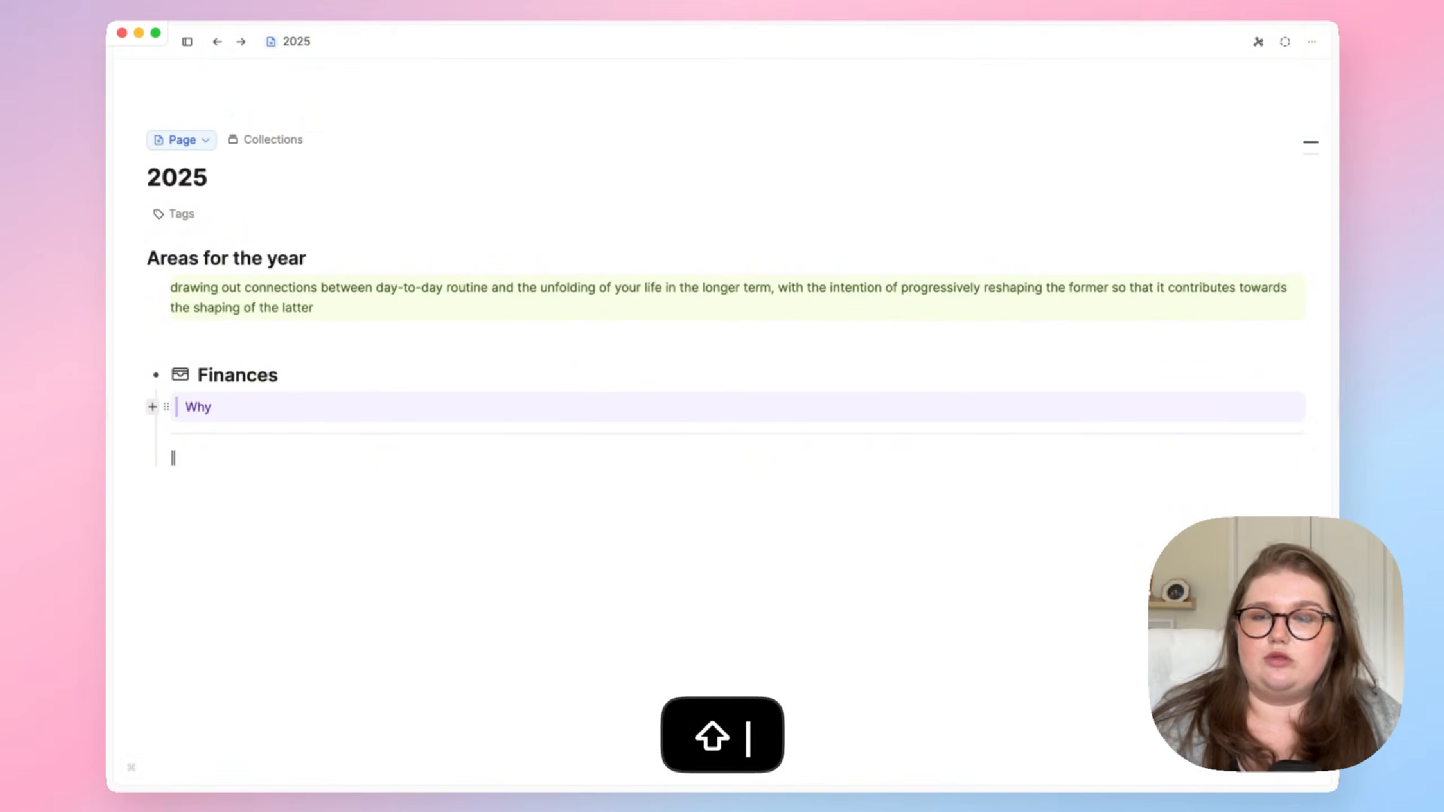
pyautogui.press('space')
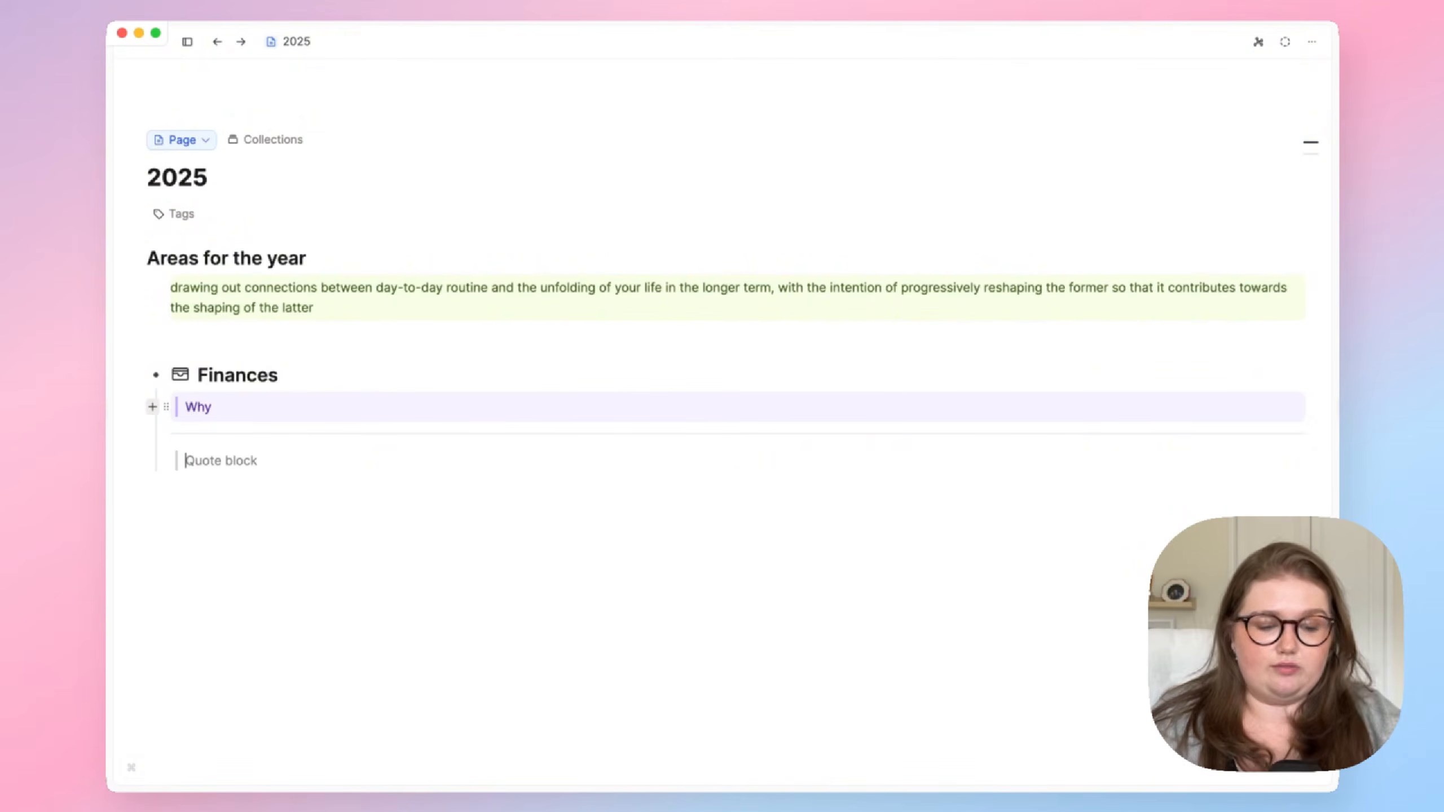
pyautogui.write('->')
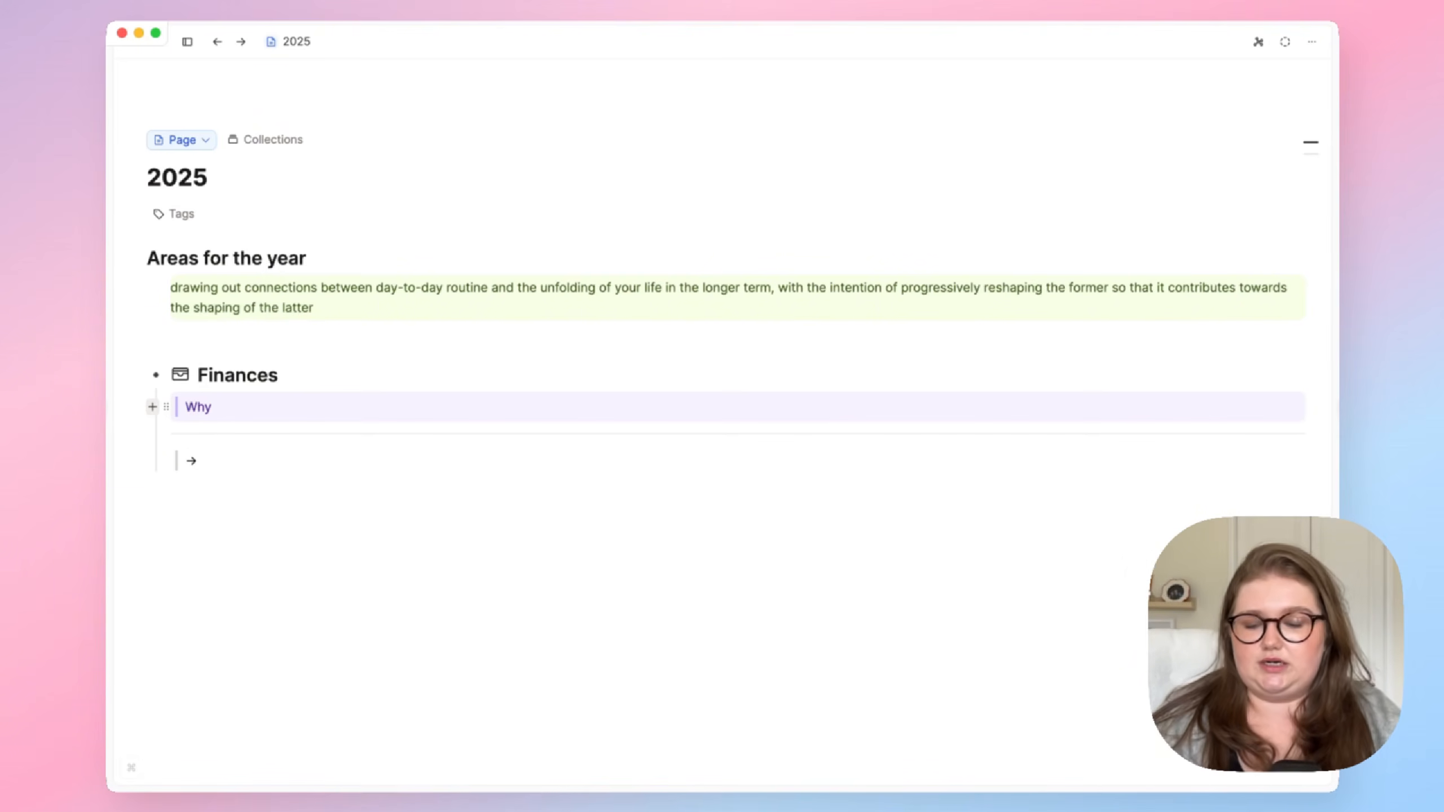
pyautogui.hotkey('shift', 'Return')
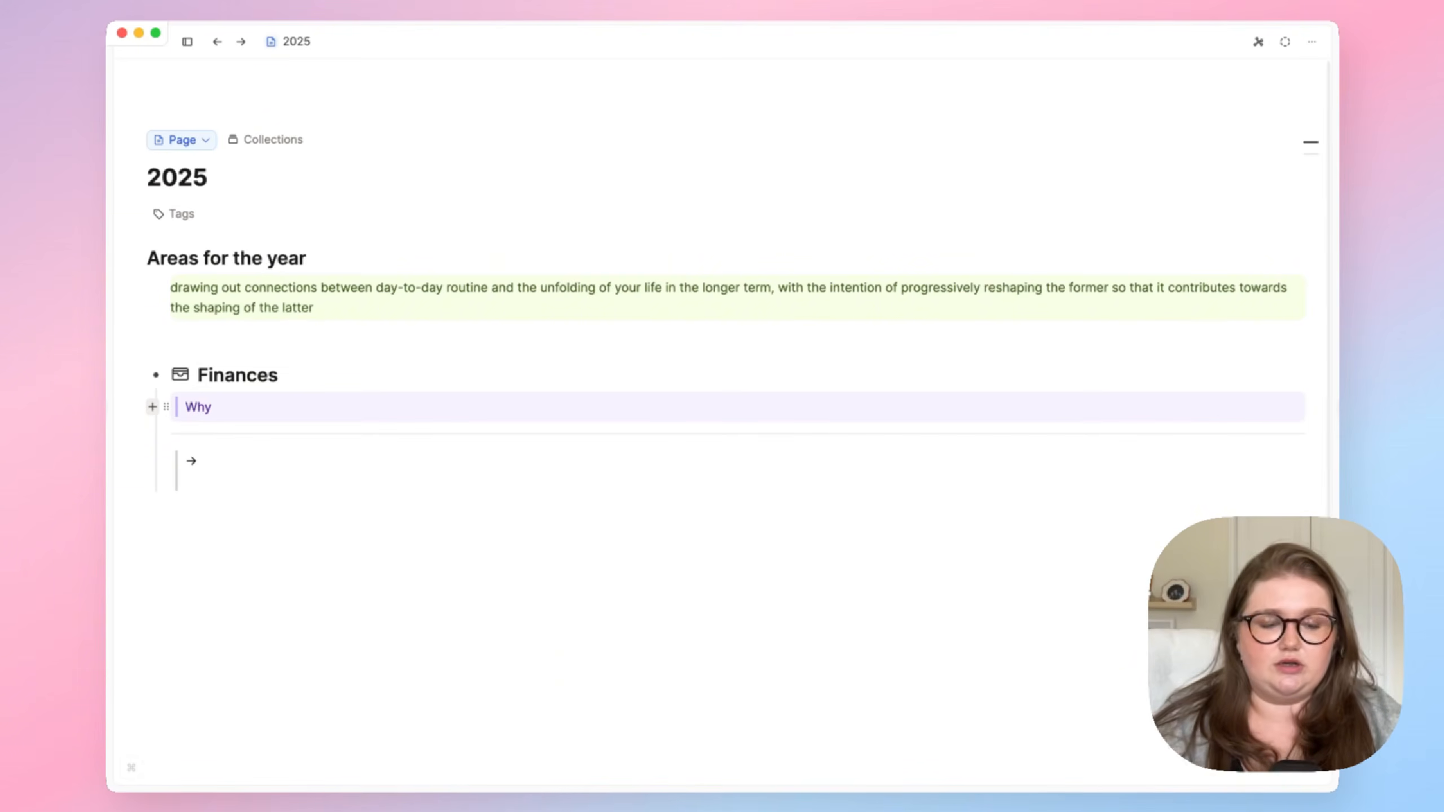
pyautogui.write('->')
pyautogui.hotkey('shift', 'Return')
pyautogui.write('-')
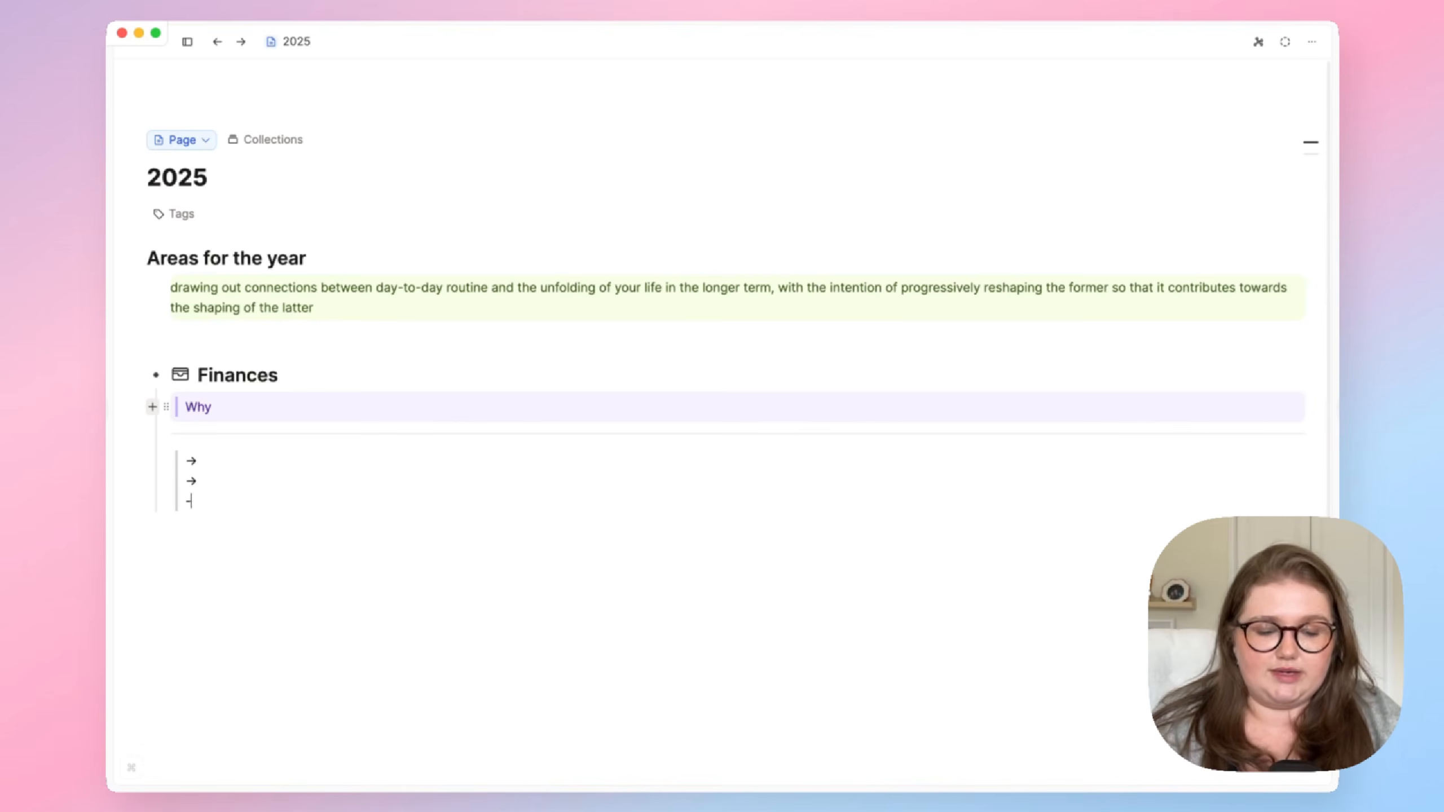
pyautogui.write('> /blue')
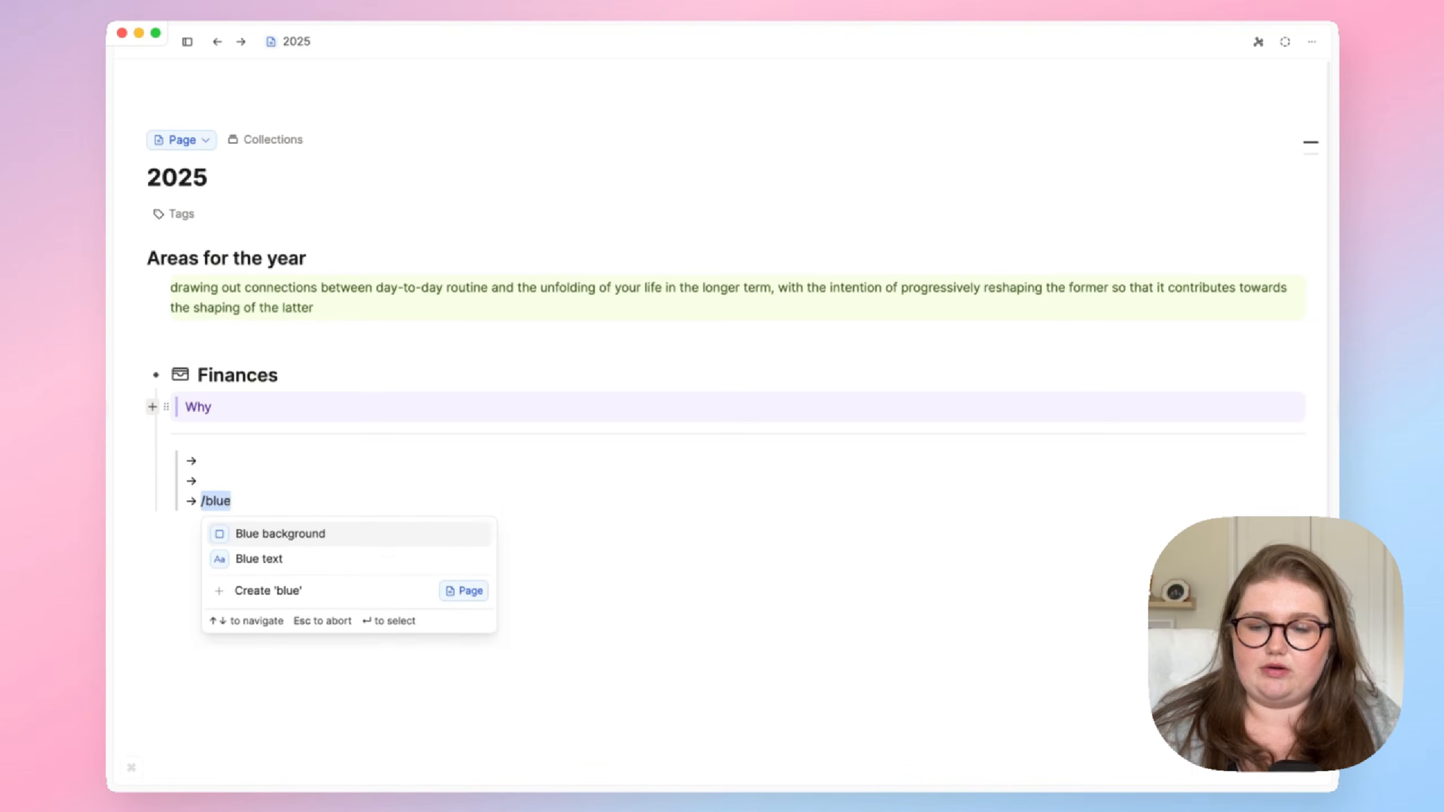
pyautogui.press('Return')
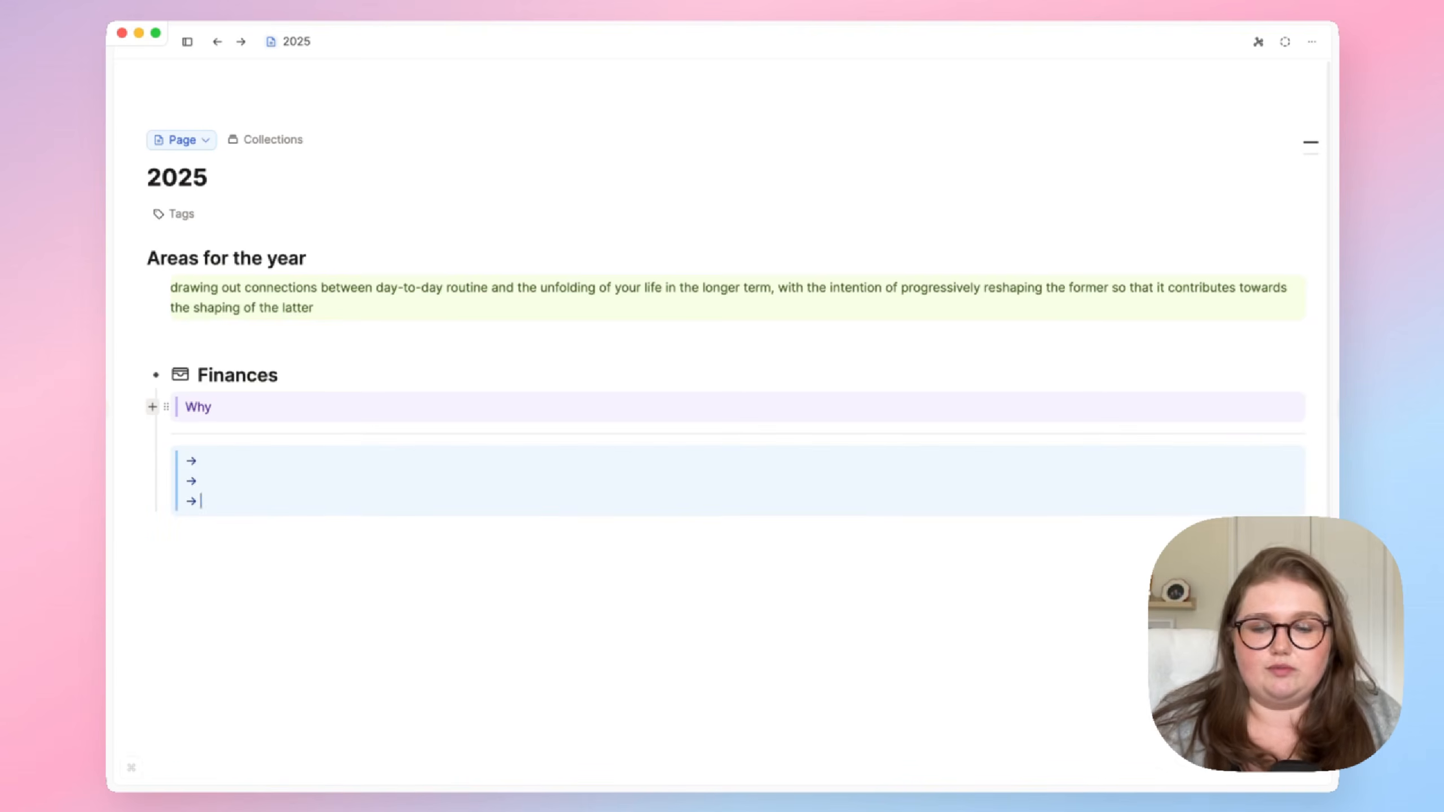
# Leave the blue quote block and insert a horizontal divider below it.
pyautogui.press('Return')
pyautogui.press('Return')
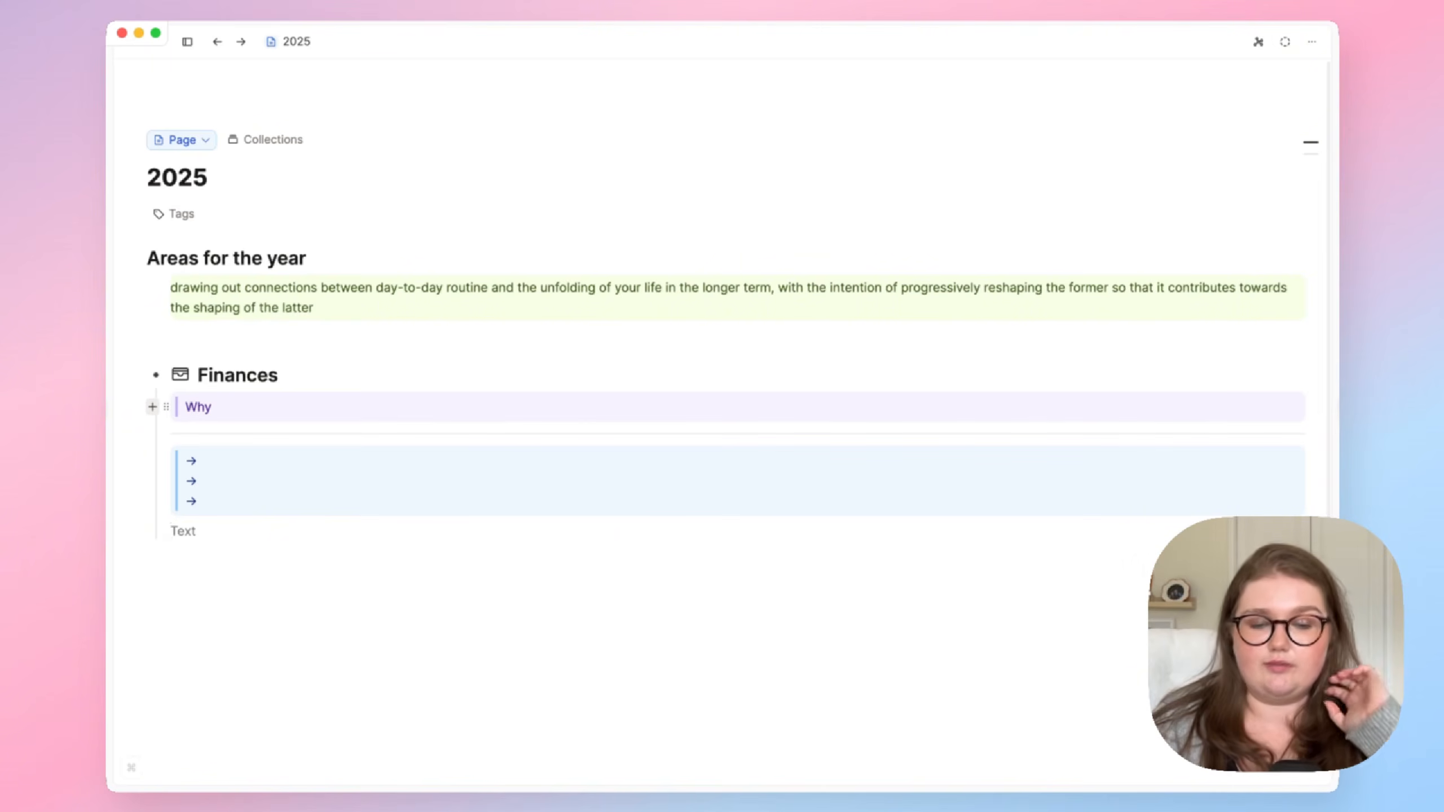
pyautogui.write('---')
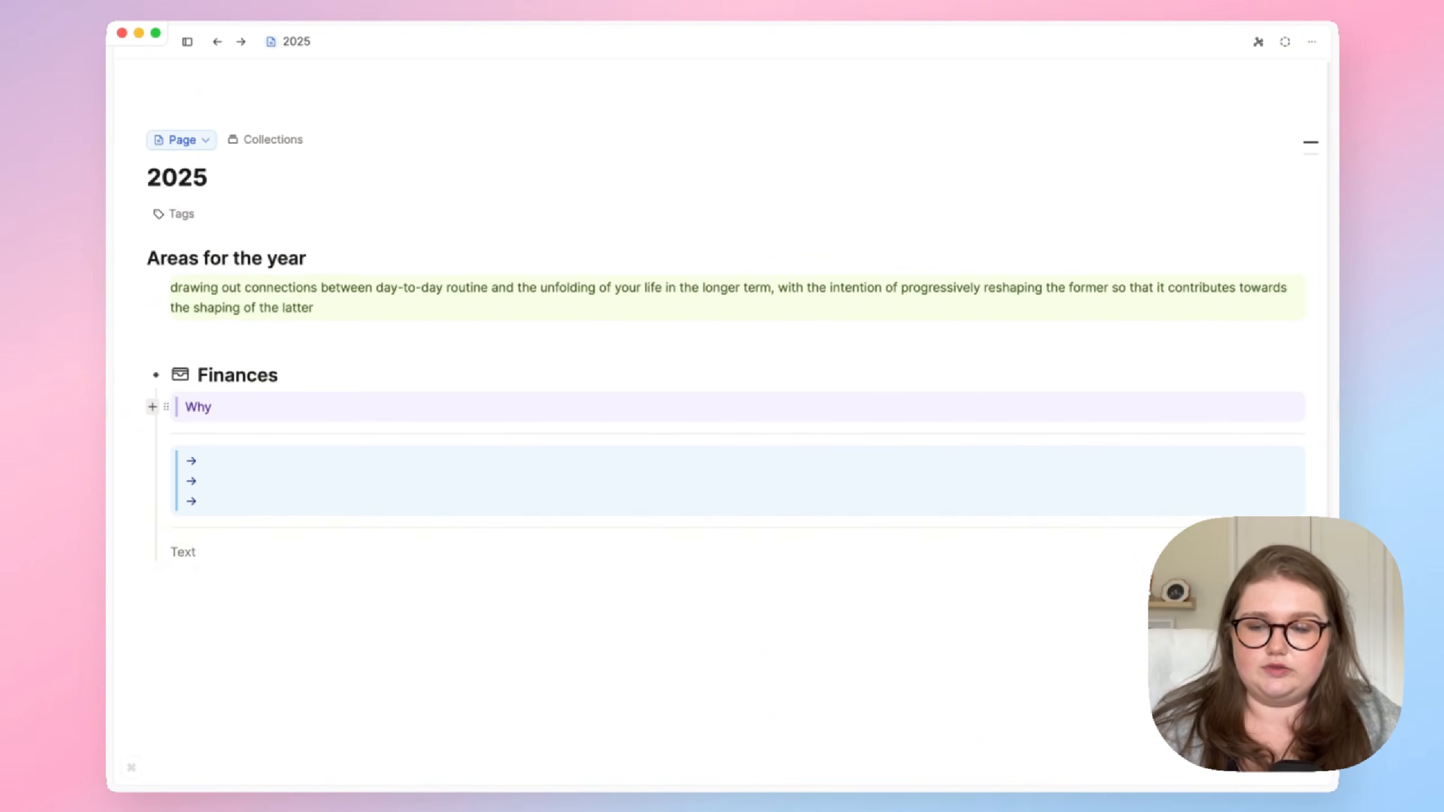
pyautogui.write('---')
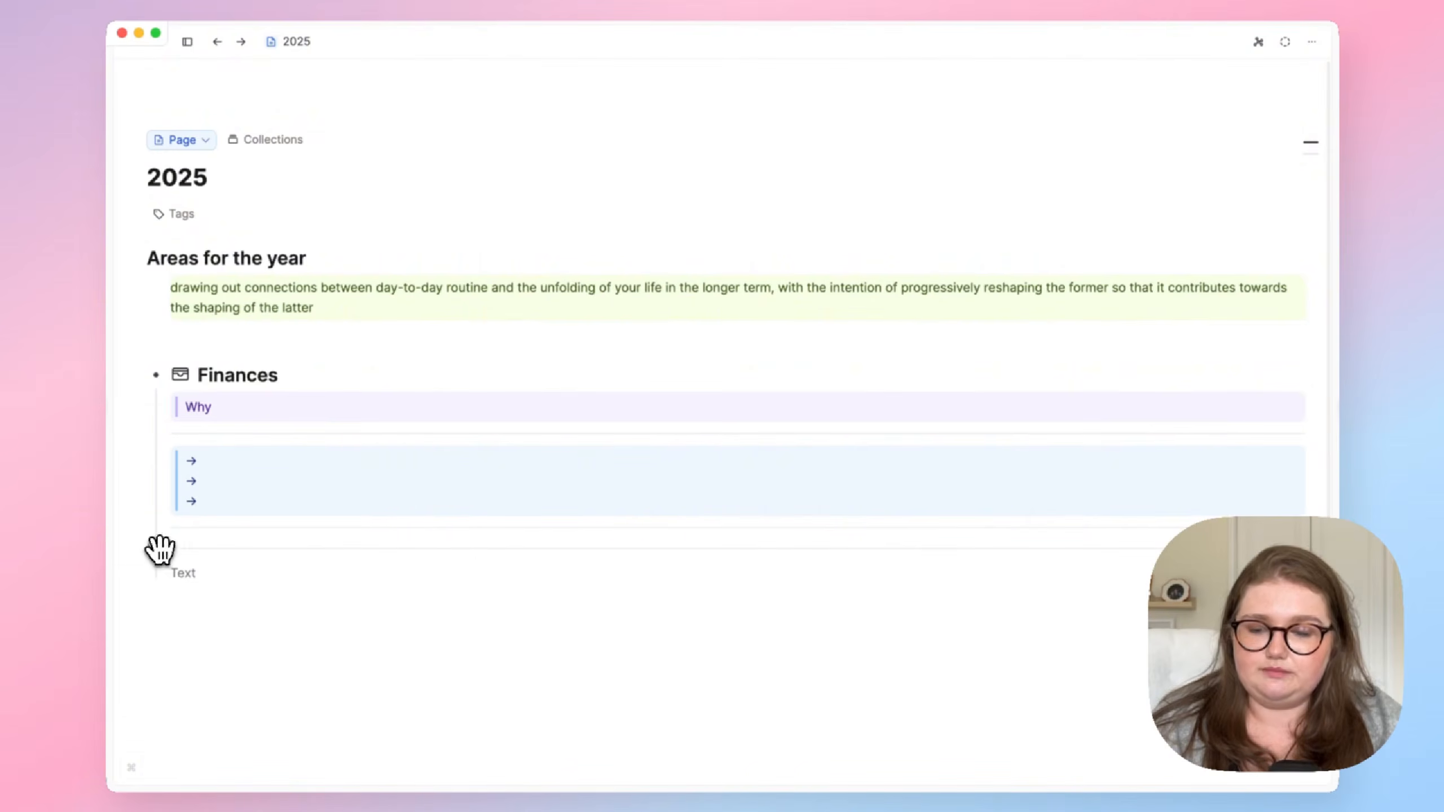
pyautogui.click(158, 549)
pyautogui.press('BackSpace')
# Examine the Toggle style option in the Editor settings and return to the 2025 page.
pyautogui.click(198, 545)
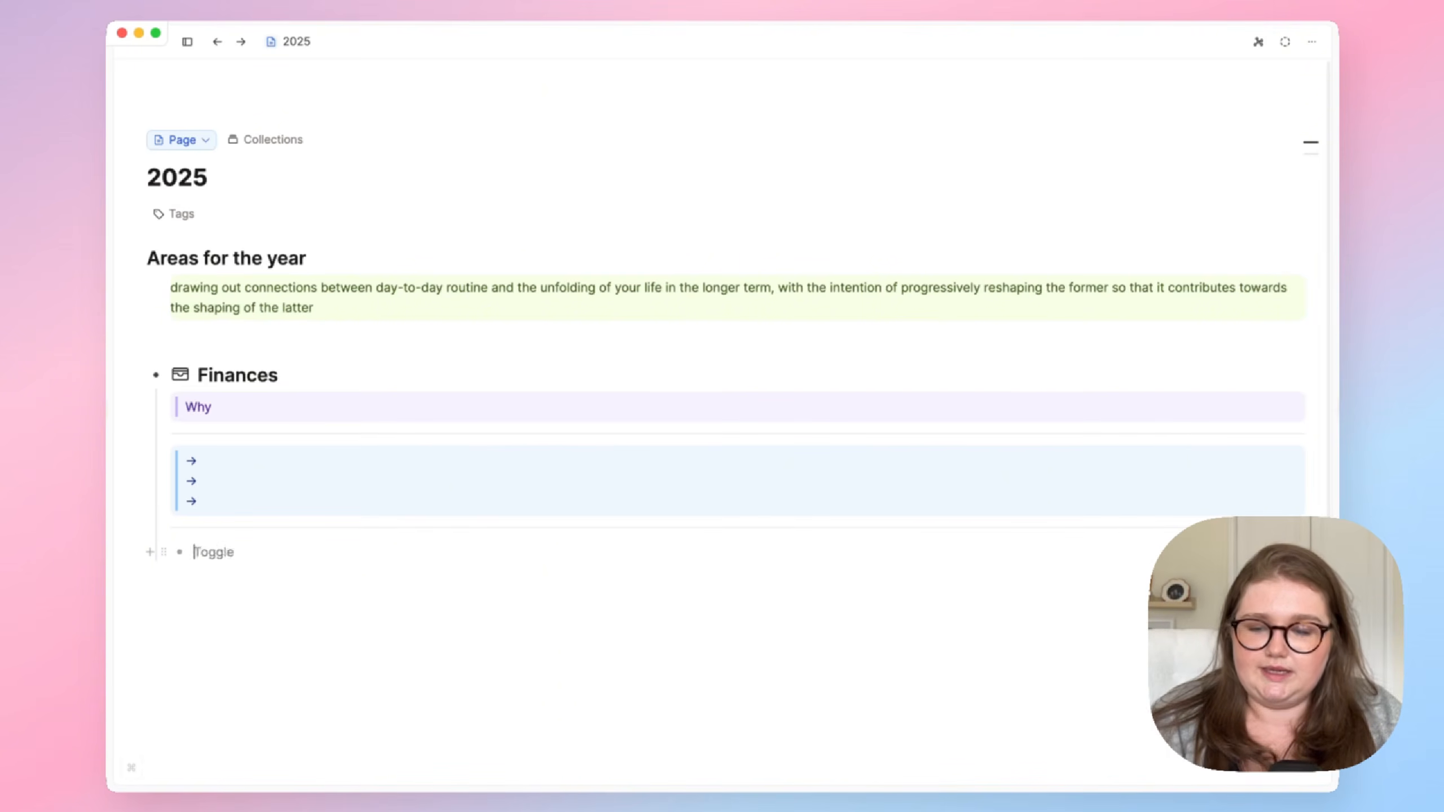
pyautogui.press('super+comma')
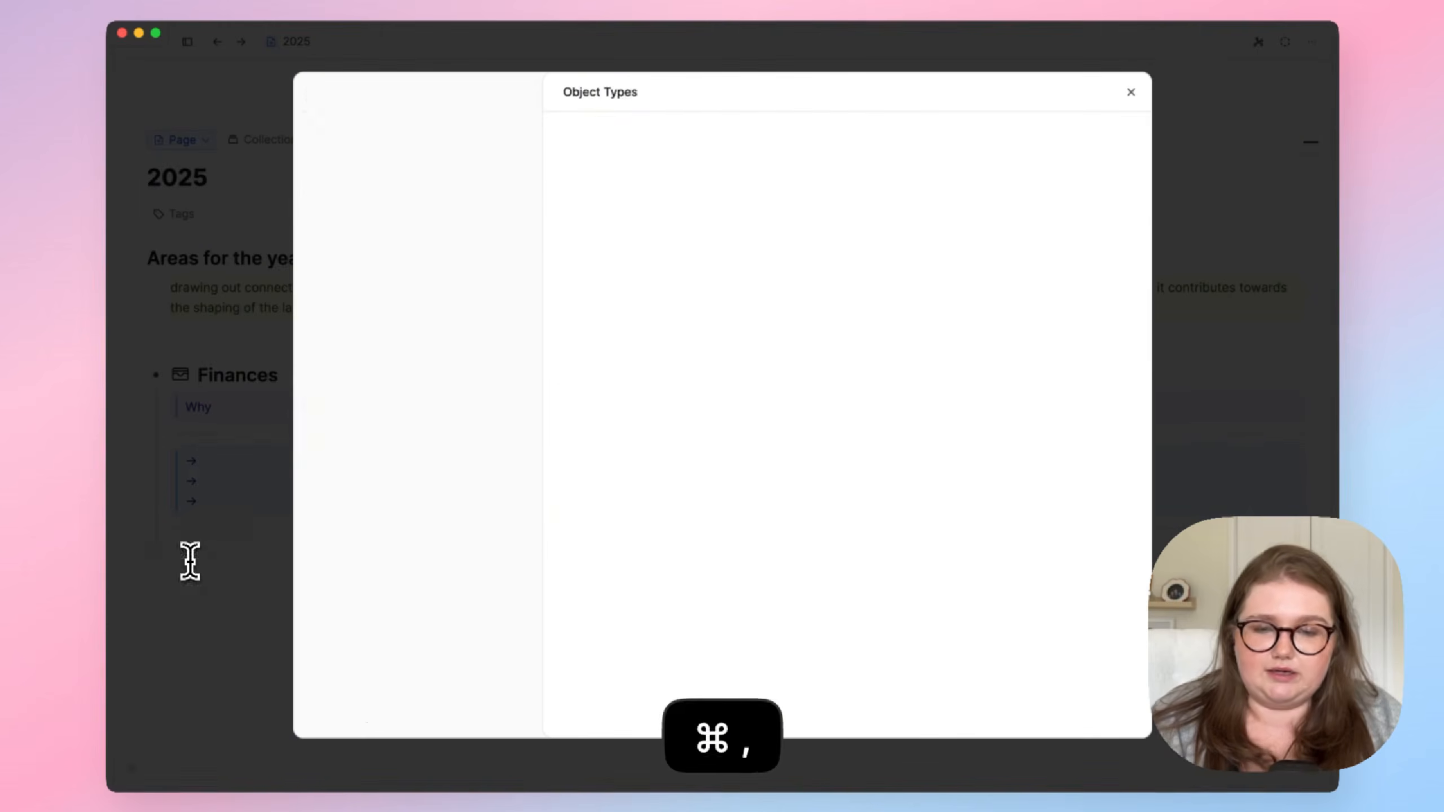
pyautogui.click(446, 188)
pyautogui.scroll(-10, 796, 318)
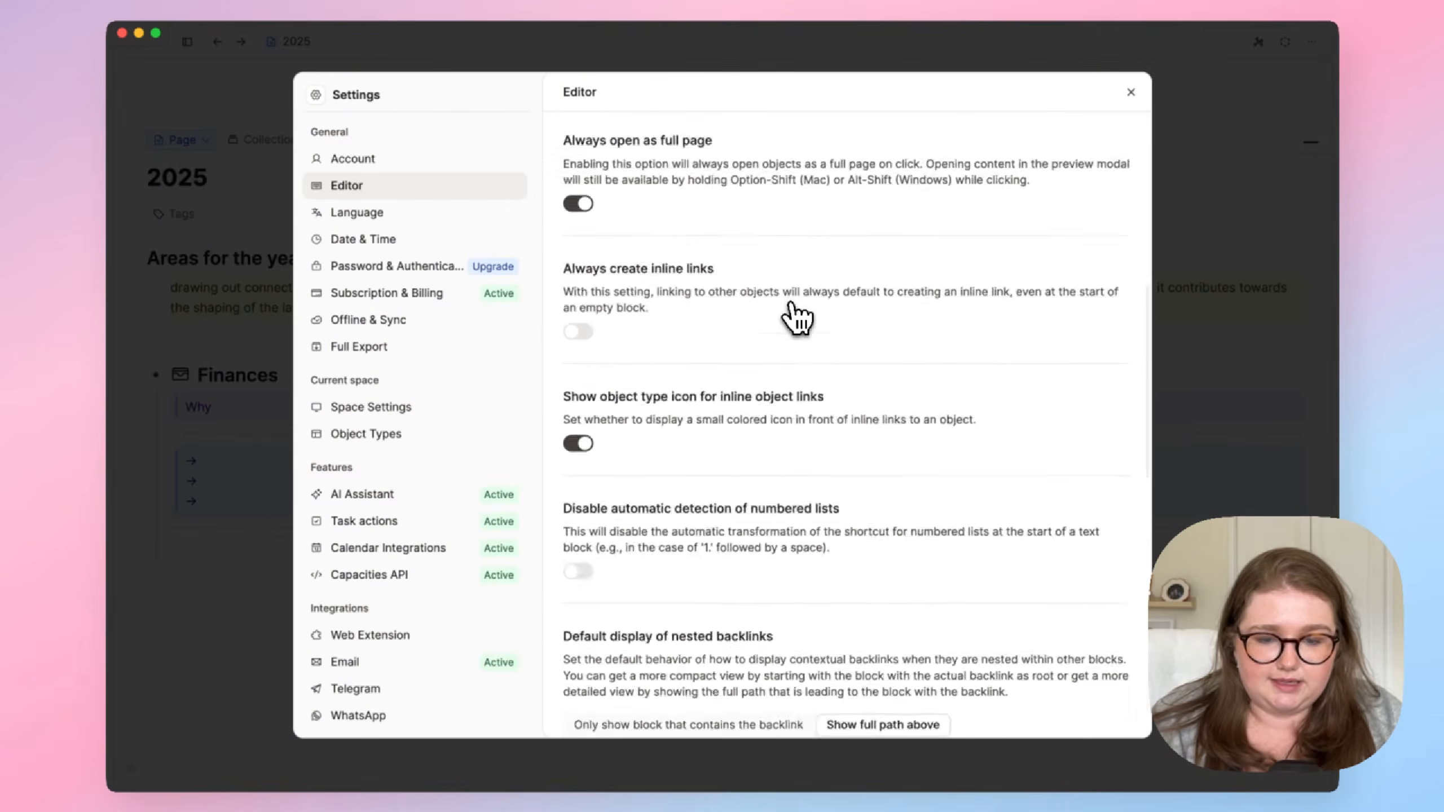
pyautogui.scroll(-10, 793, 316)
pyautogui.scroll(3, 722, 421)
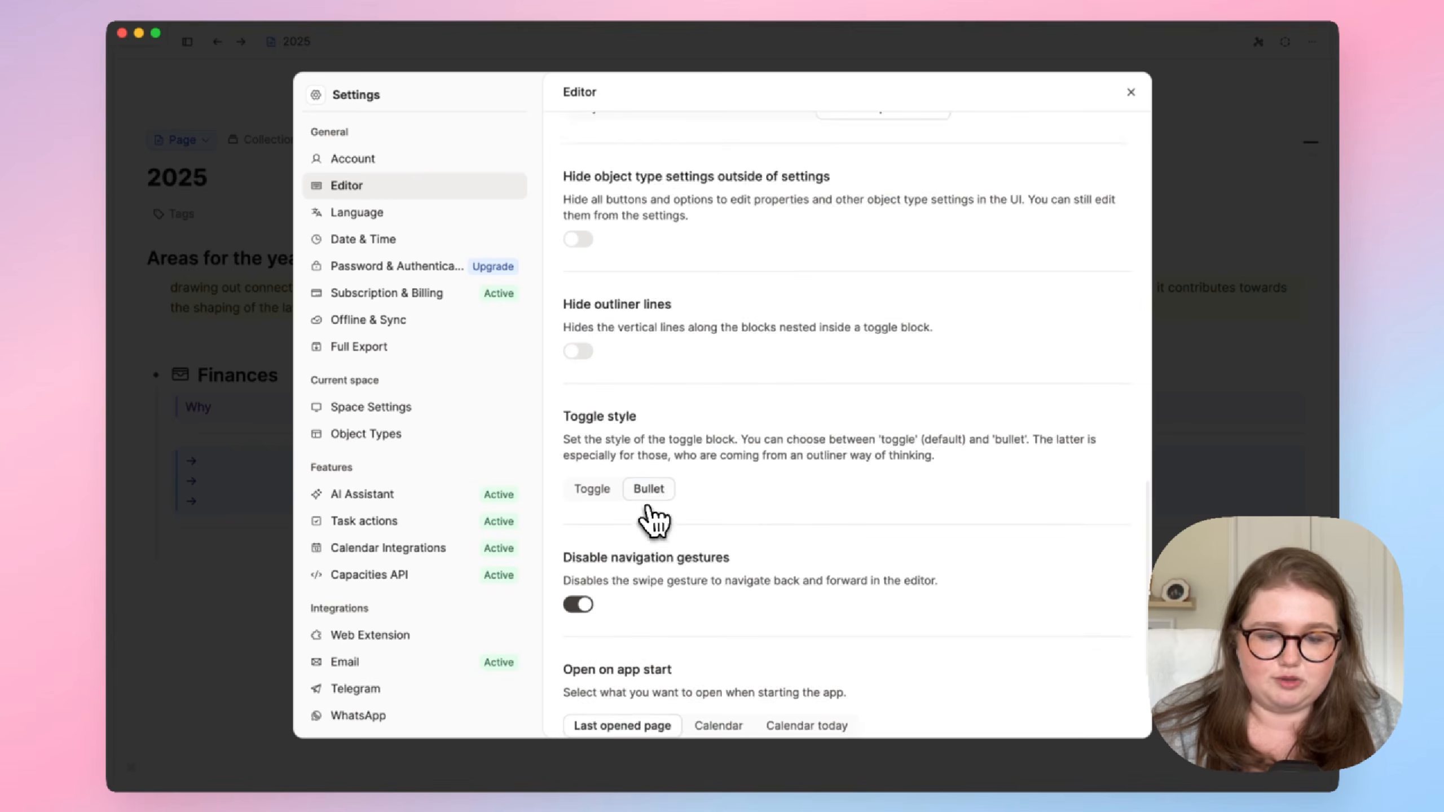
pyautogui.click(234, 565)
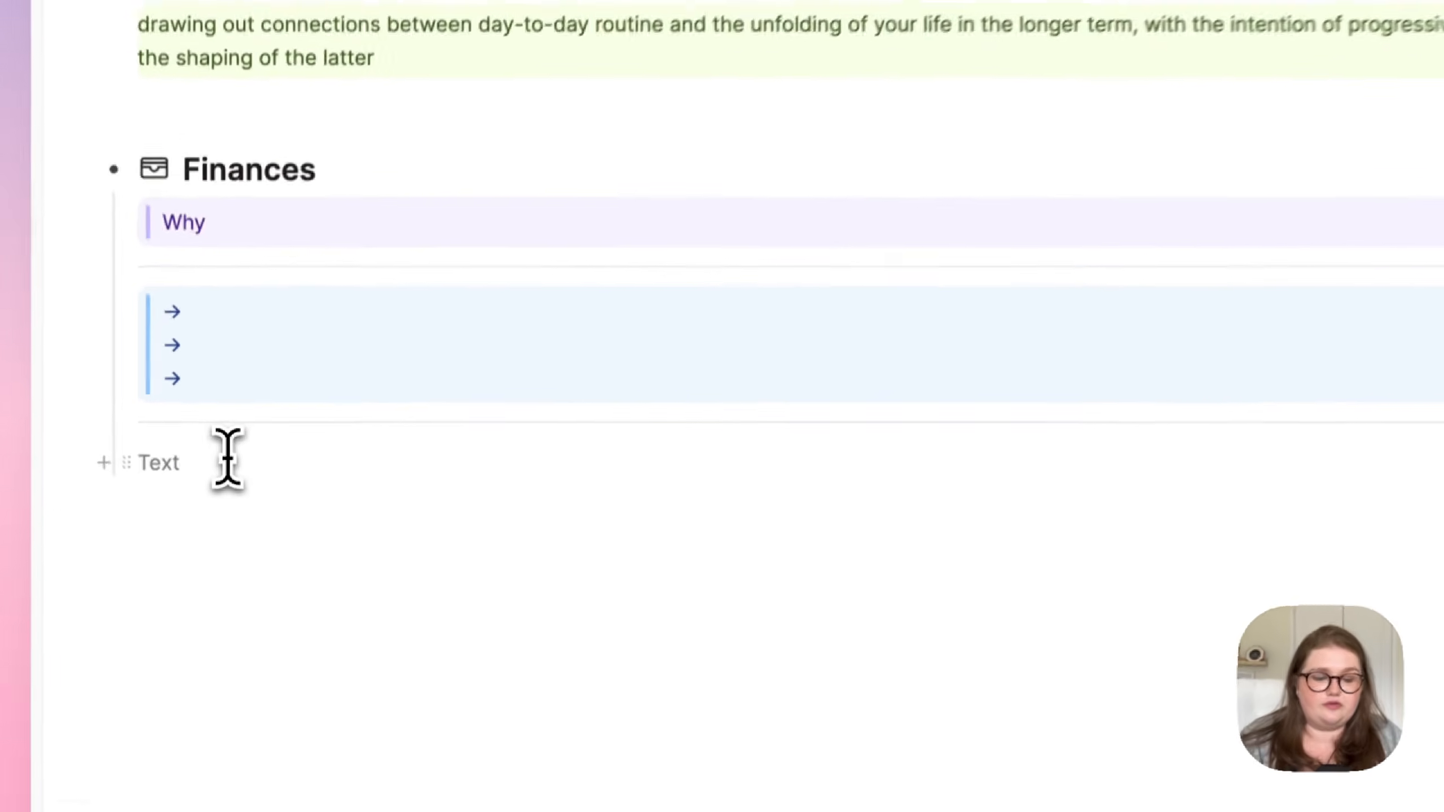
pyautogui.click(227, 462)
pyautogui.write('-')
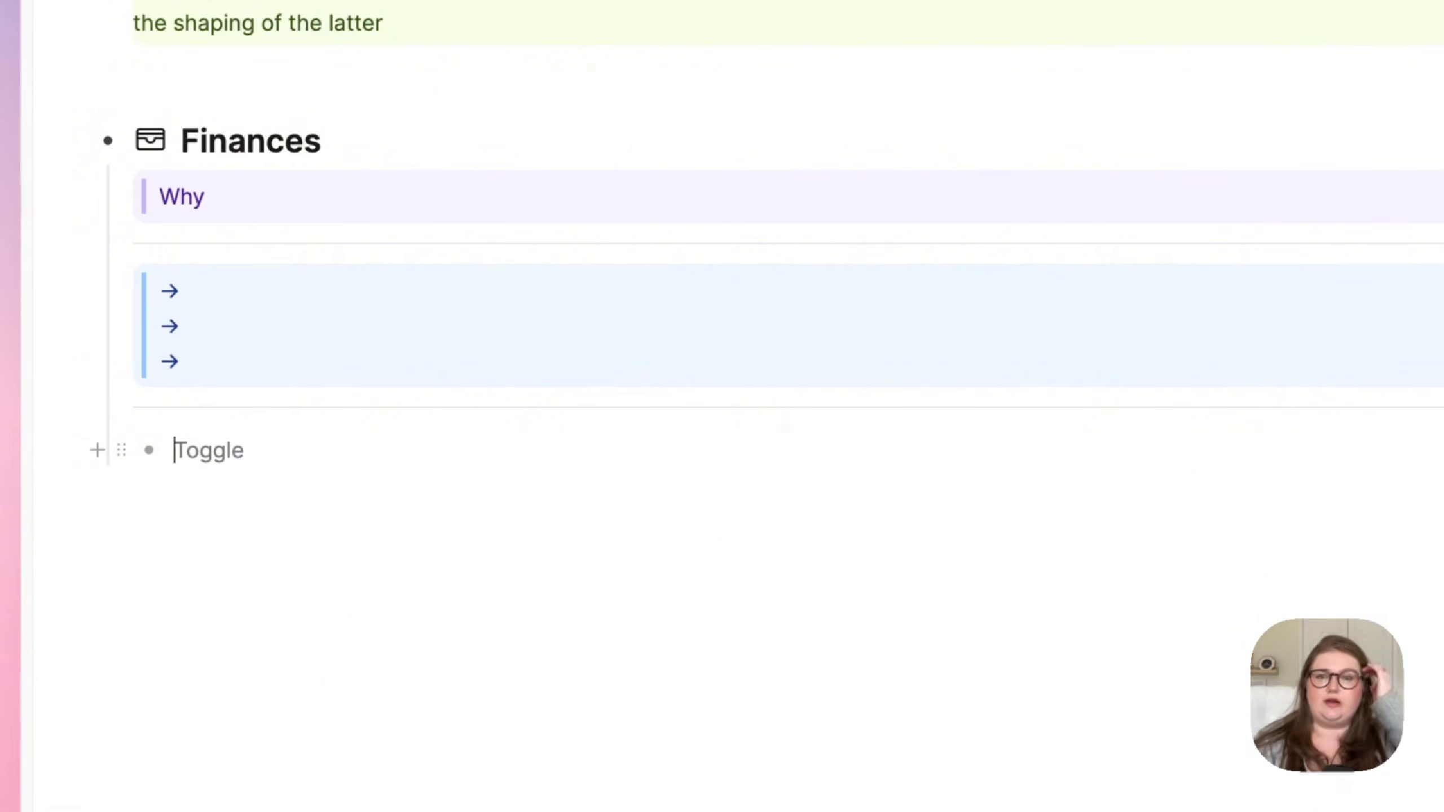
pyautogui.press('BackSpace')
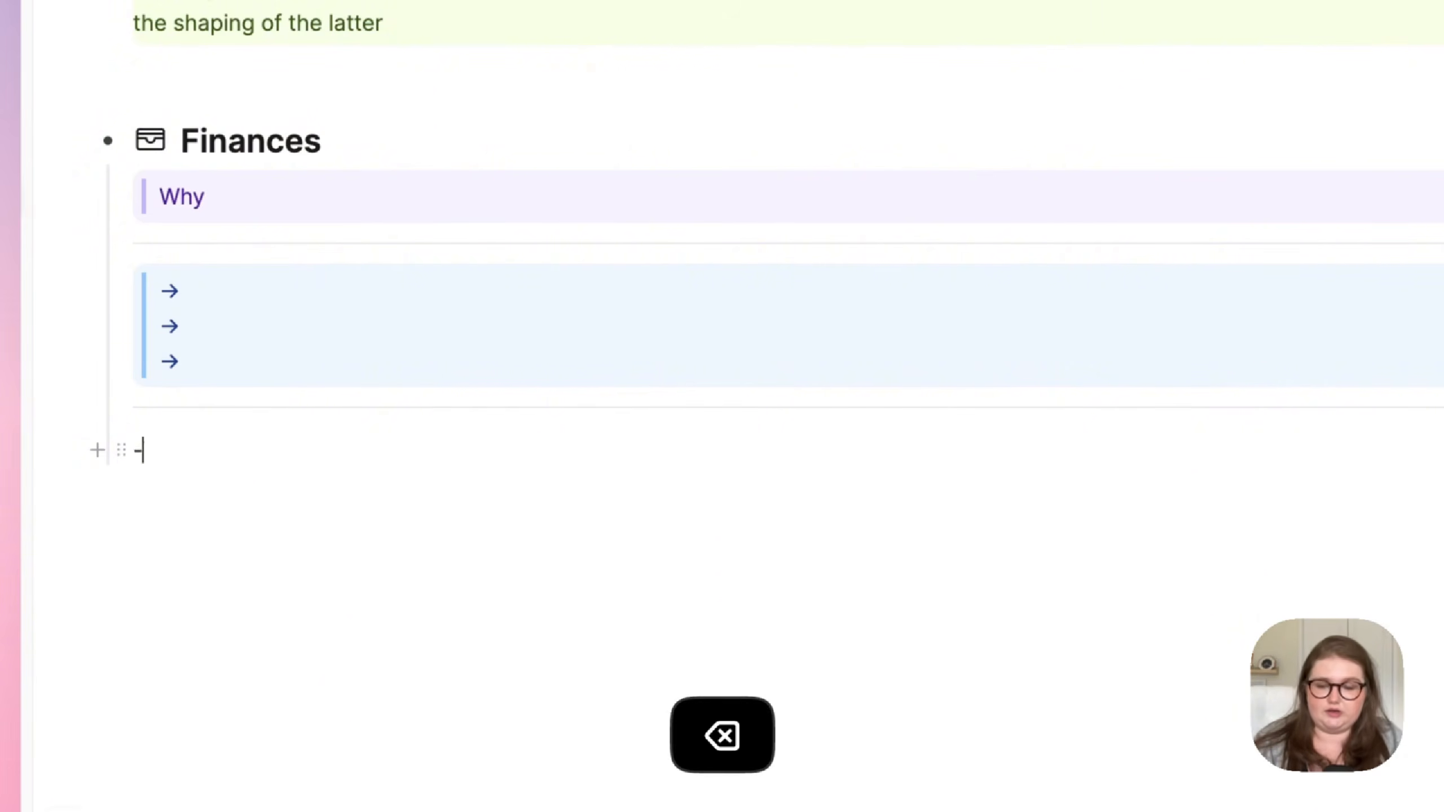
pyautogui.press('BackSpace')
# Turn the empty block below the last divider into a toggle titled "Action Plan" and make the title bold.
pyautogui.write('> ')
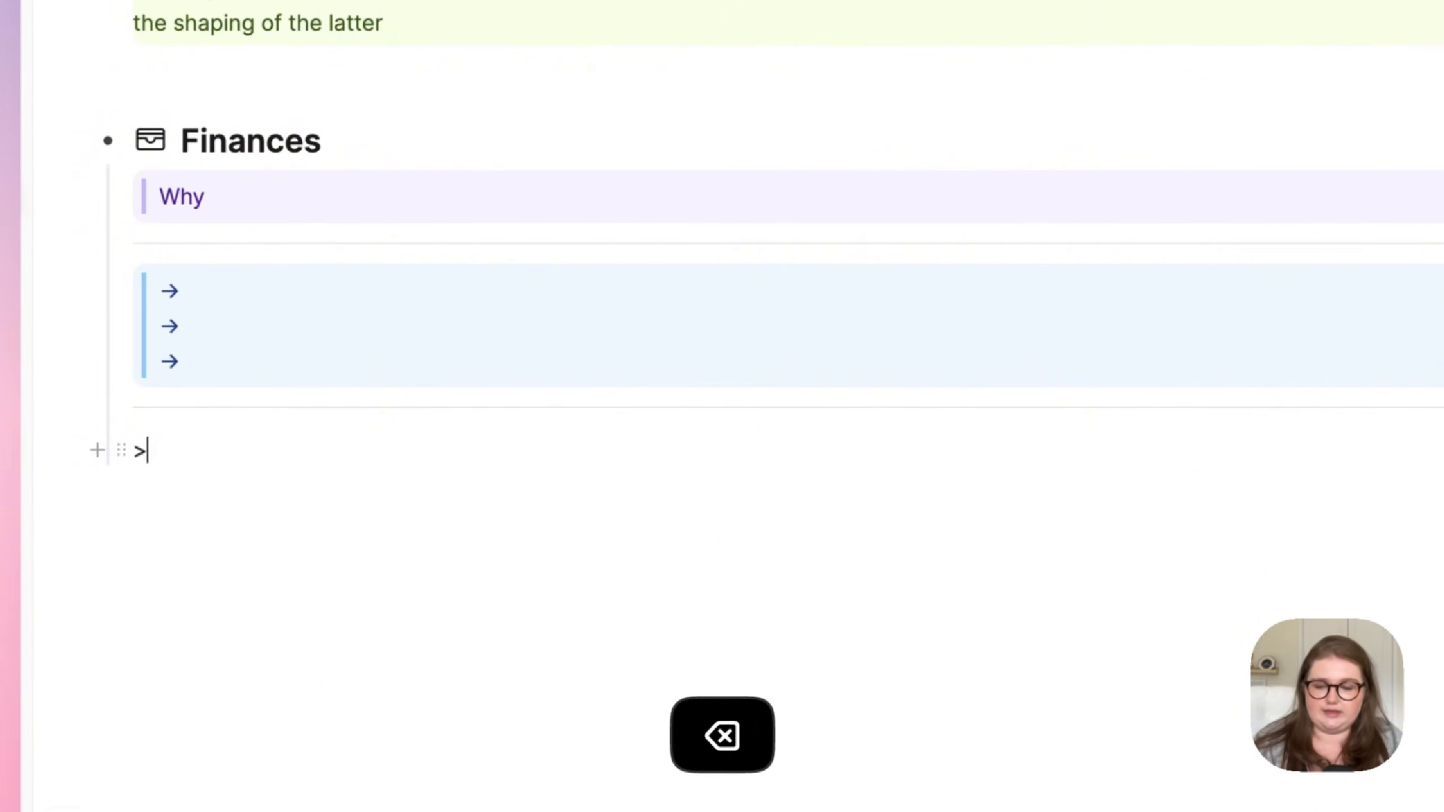
pyautogui.write('Action B')
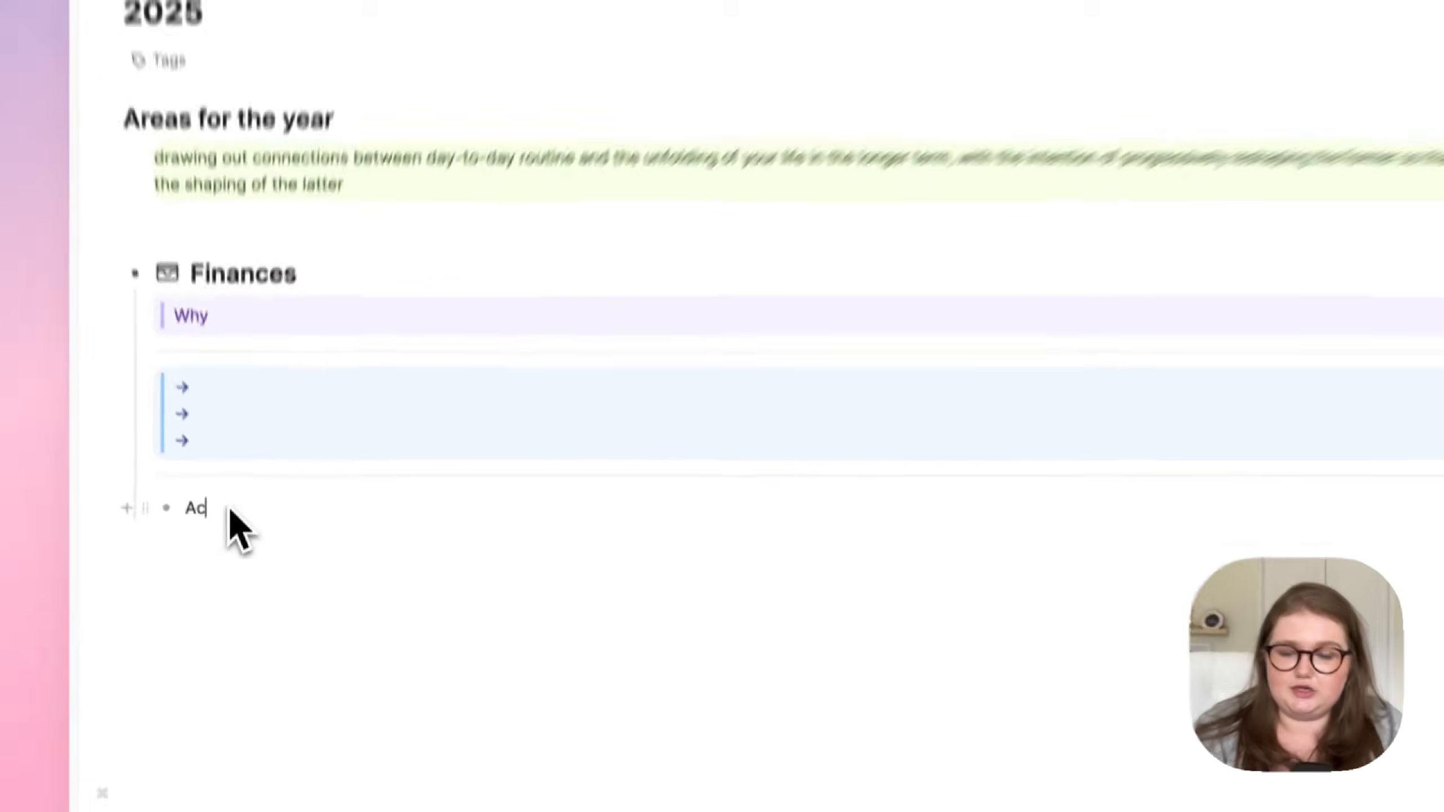
pyautogui.press('BackSpace')
pyautogui.write('Plan')
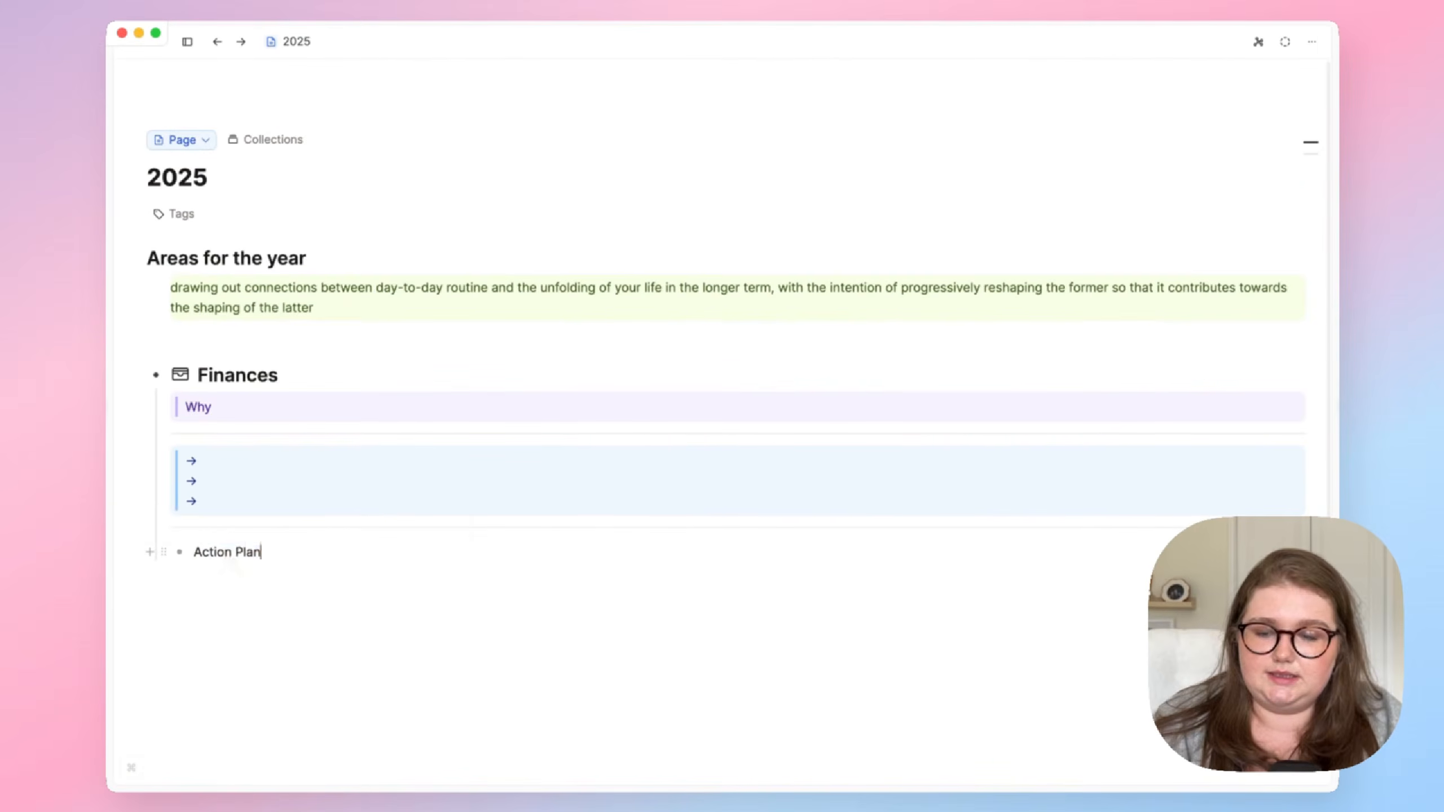
pyautogui.press('super+a')
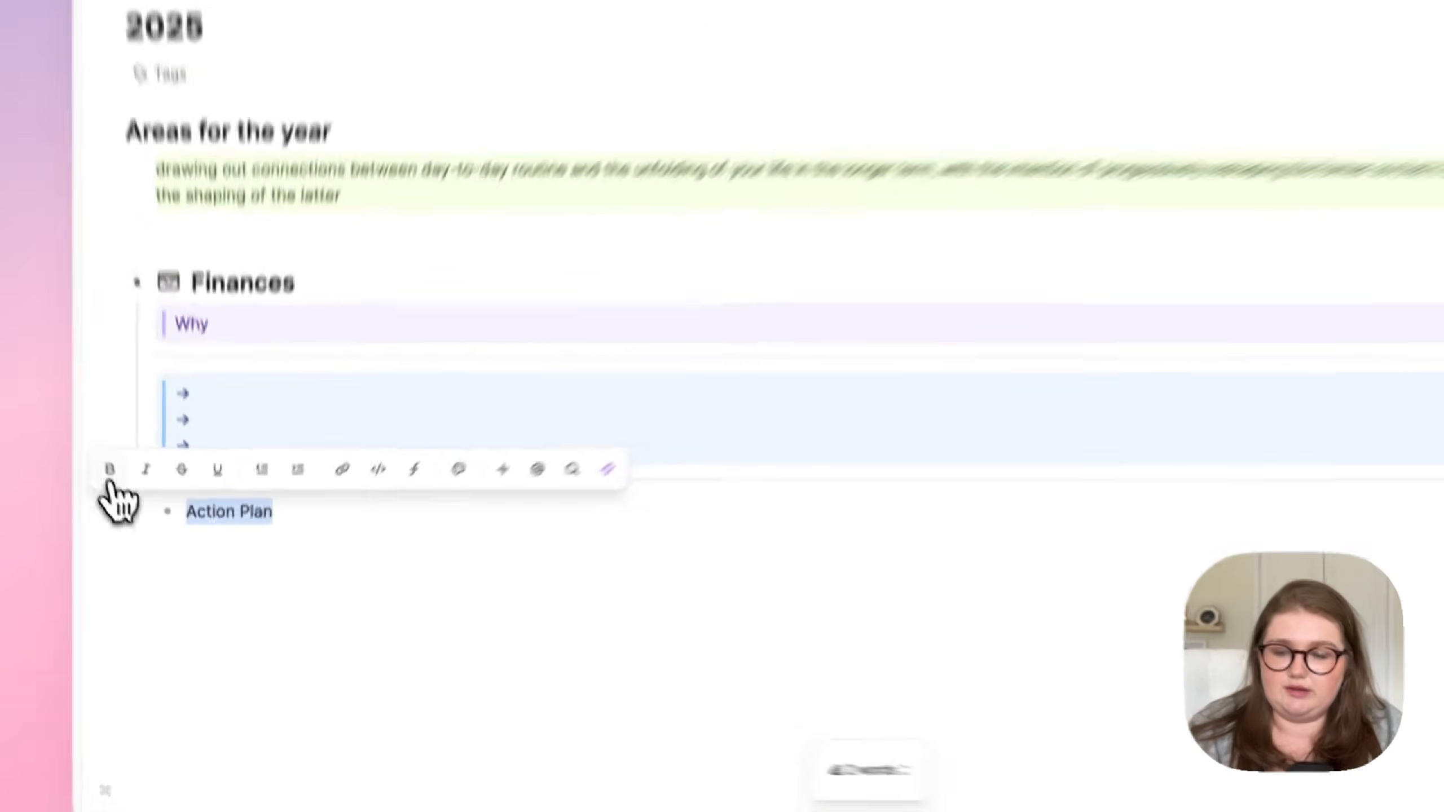
pyautogui.click(110, 475)
pyautogui.click(355, 513)
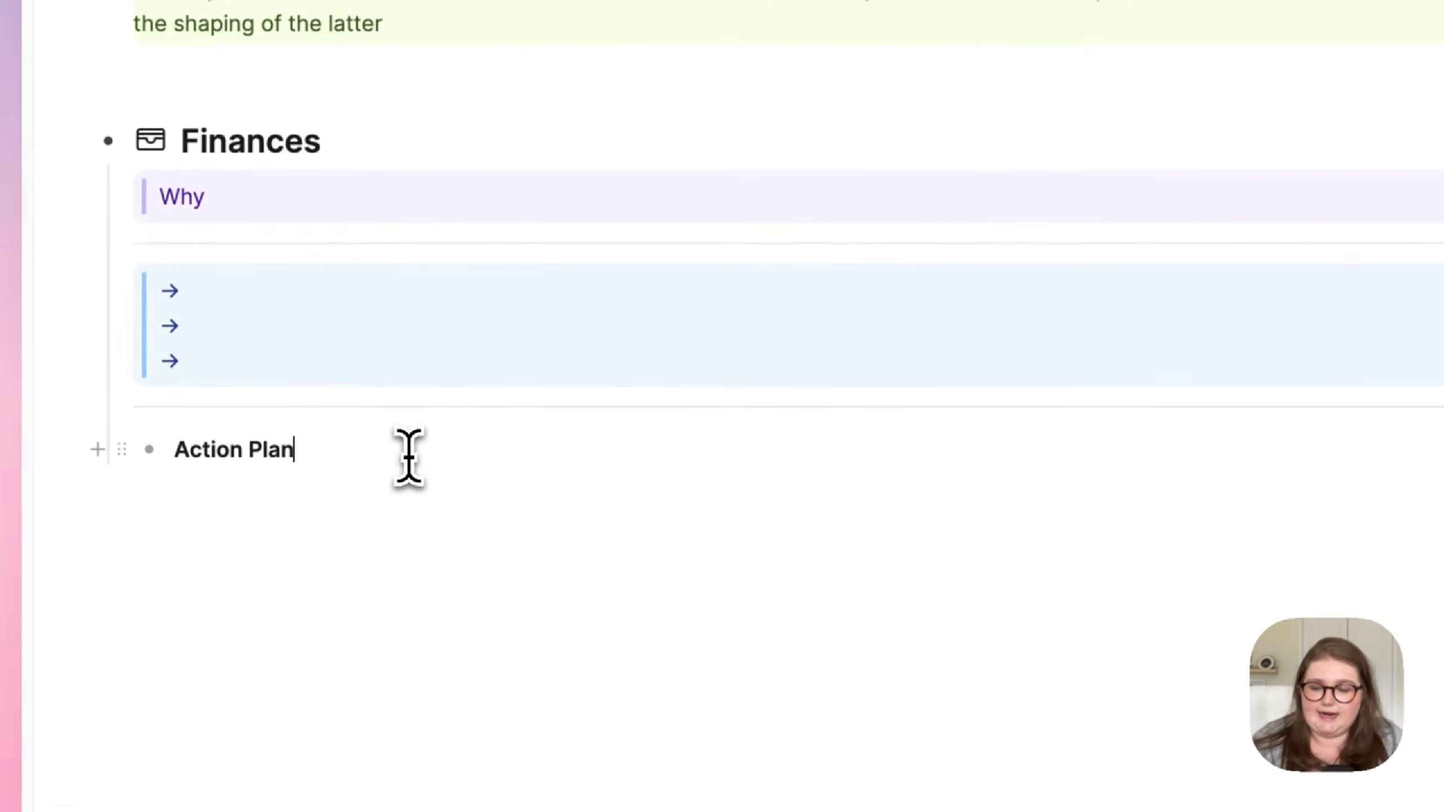
# Nest the to-do items "item a" and "Item b" under Action Plan, with a divider and a new toggle below.
pyautogui.press('Return')
pyautogui.press('BackSpace')
pyautogui.write('[]')
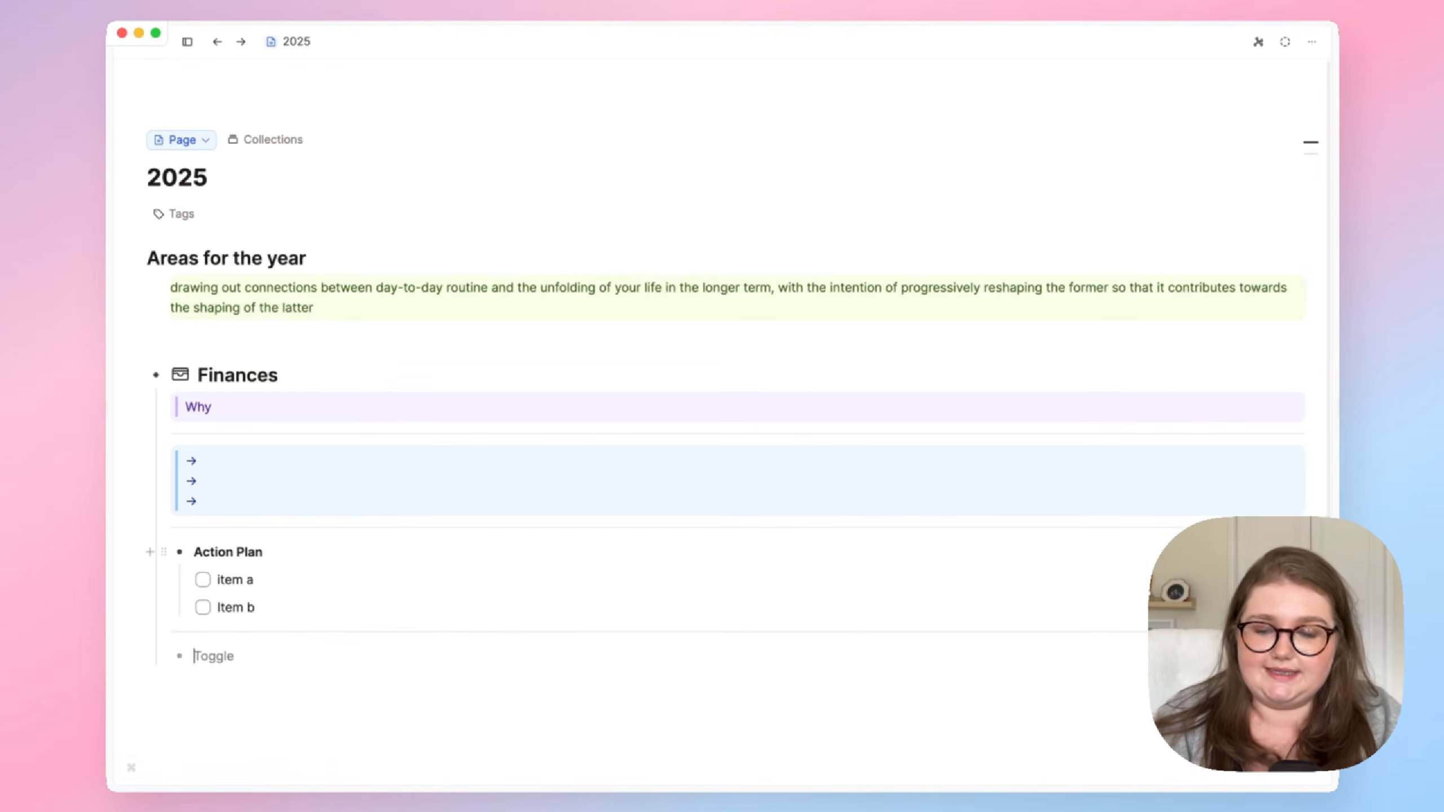
# Title the new toggle "Routines" and nest the toggles "Finances Weekly Check In" and "Payday Routine" inside it.
pyautogui.press('capslock')
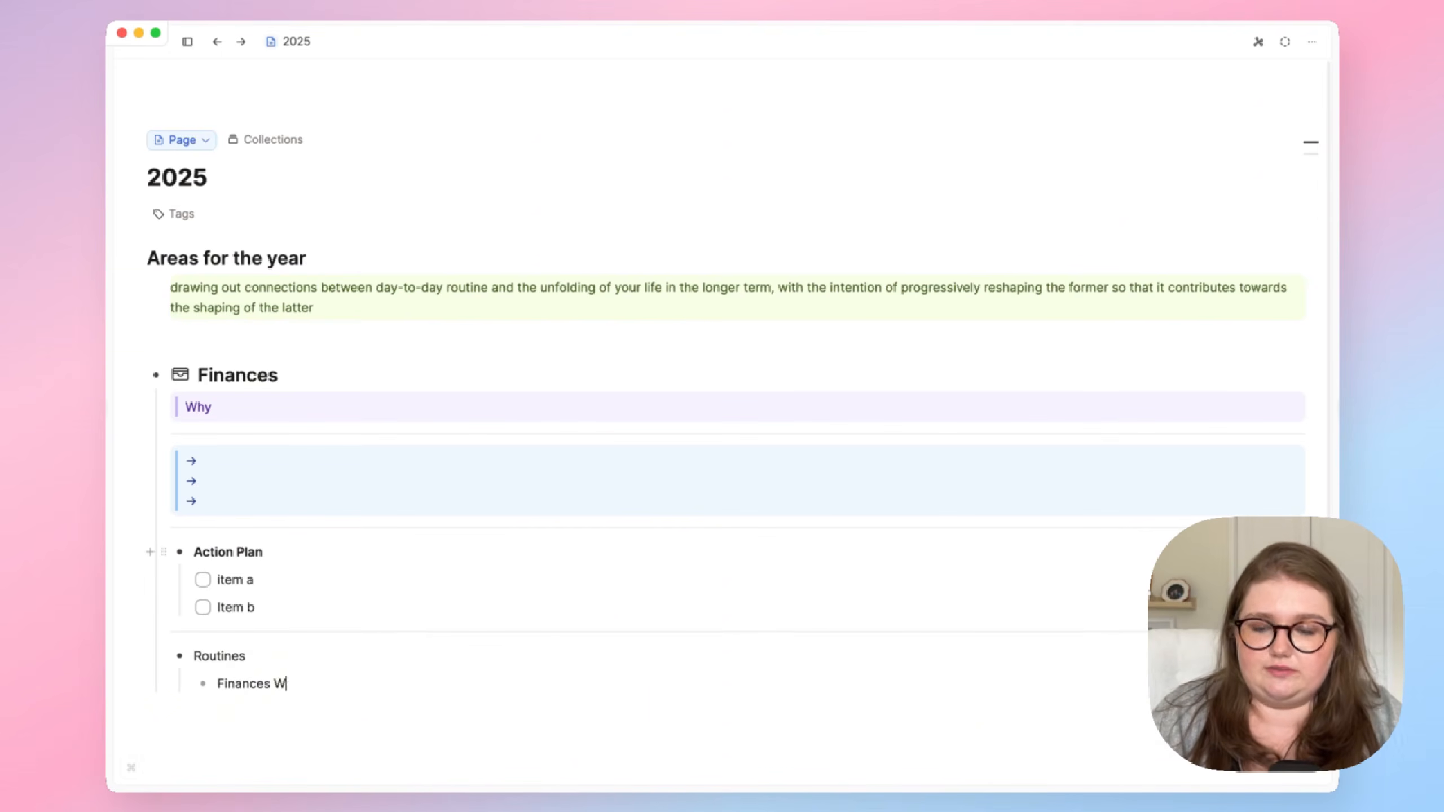
pyautogui.write('n')
pyautogui.press('Return')
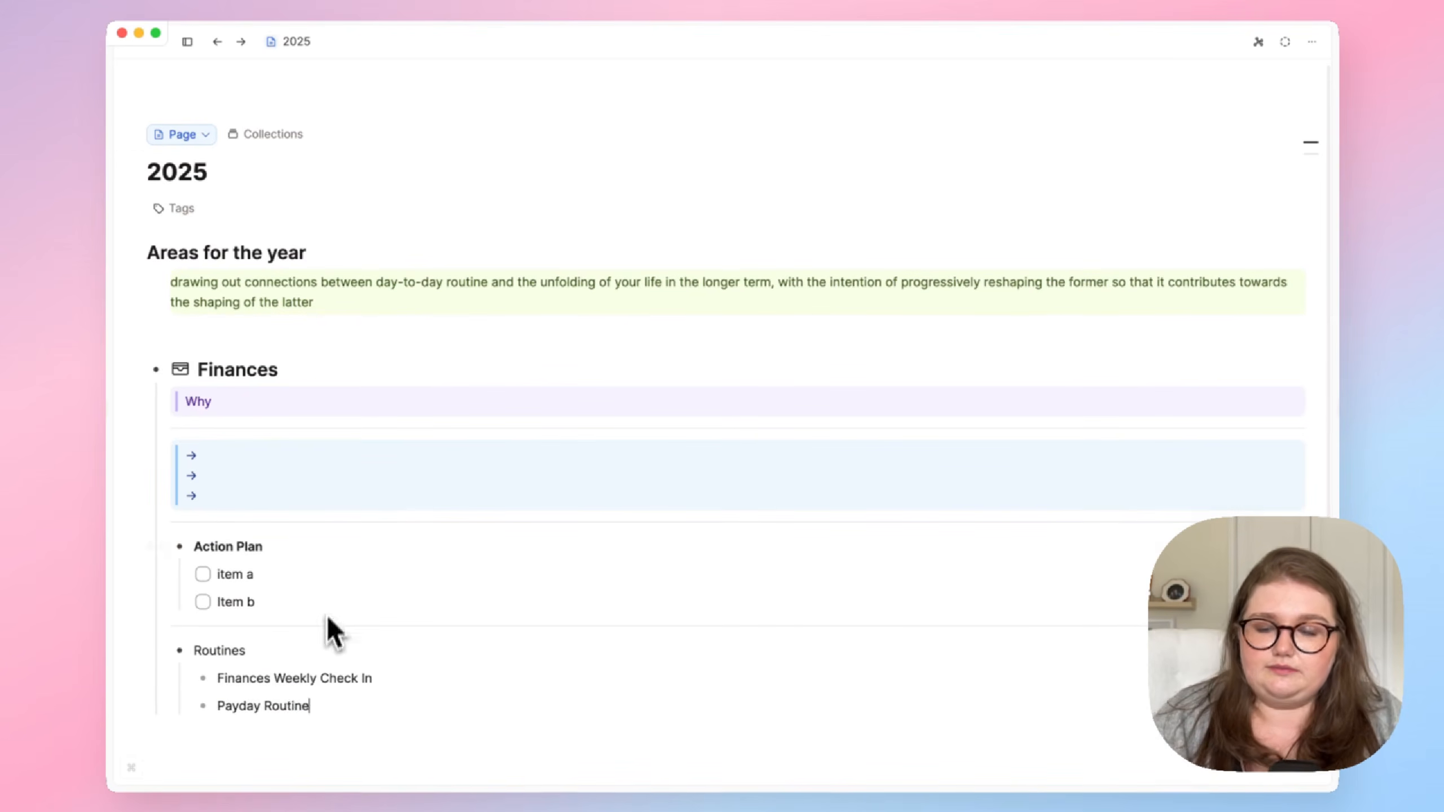
# Nest to-dos "Review Expenses" and "£20 Friday" under Finances Weekly Check In, and "Add to Savings" and "Invest" under Payday Routine.
pyautogui.click(399, 678)
pyautogui.press('Return')
pyautogui.press('Tab')
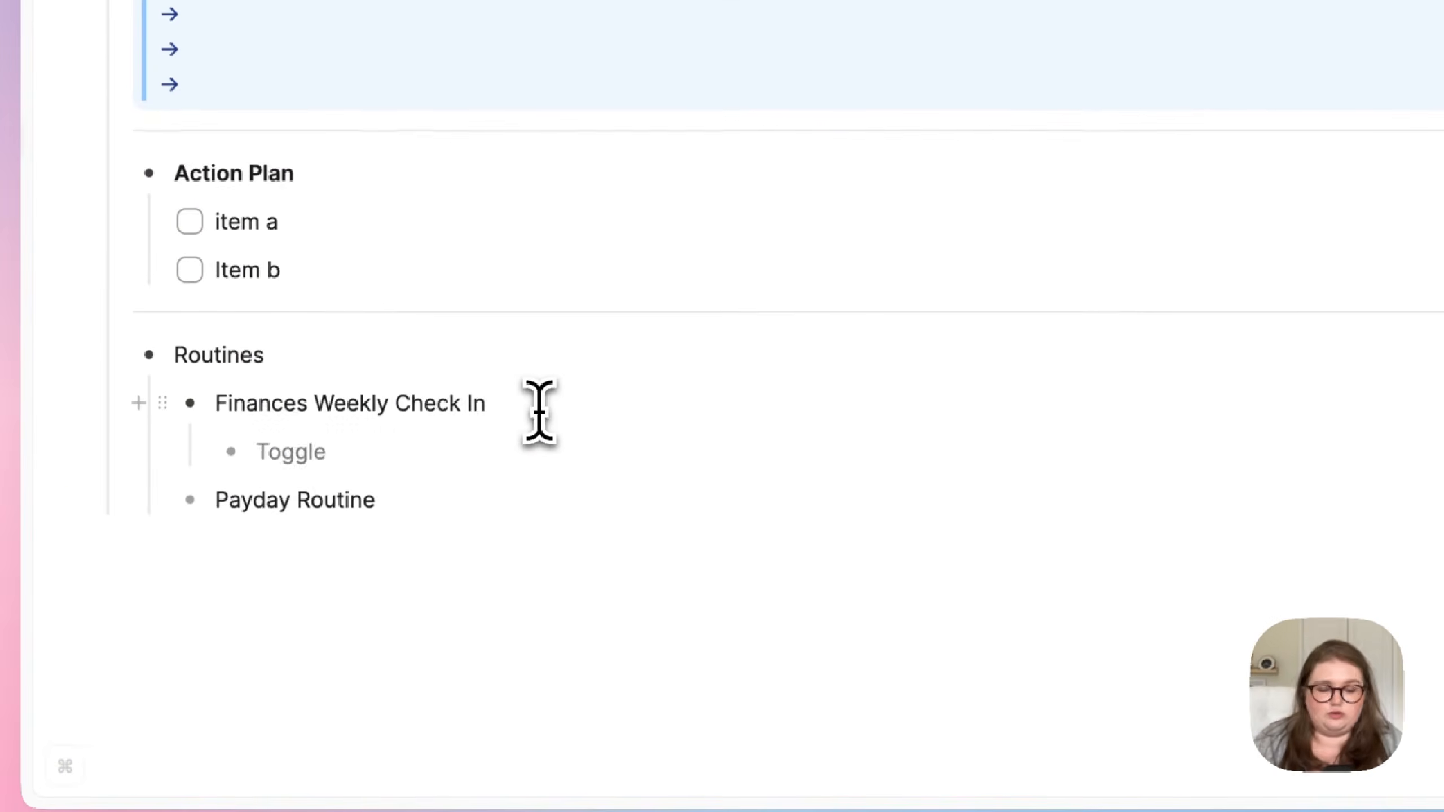
pyautogui.write('[]')
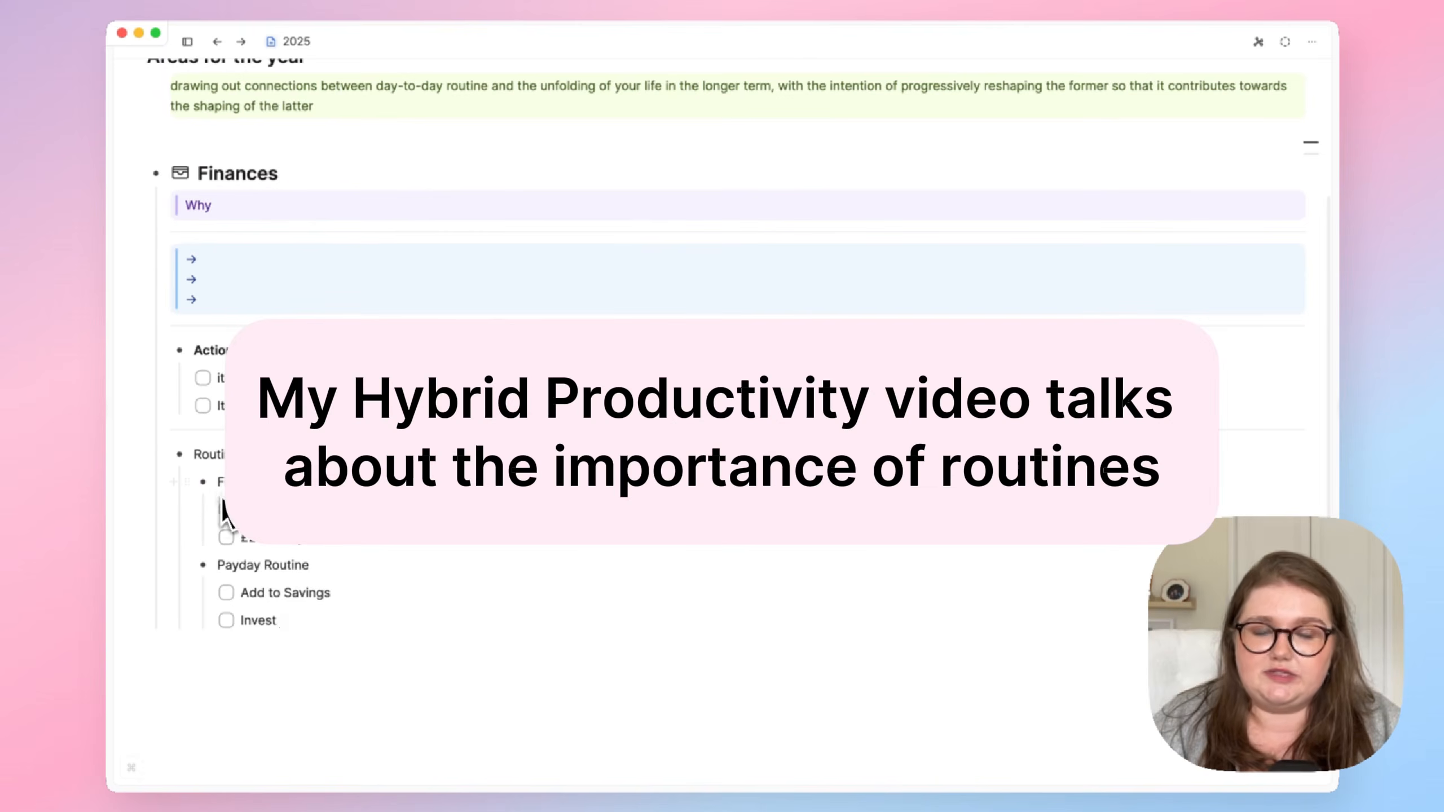
# Create a new page titled "My Routines" in the side panel.
pyautogui.press('super+p')
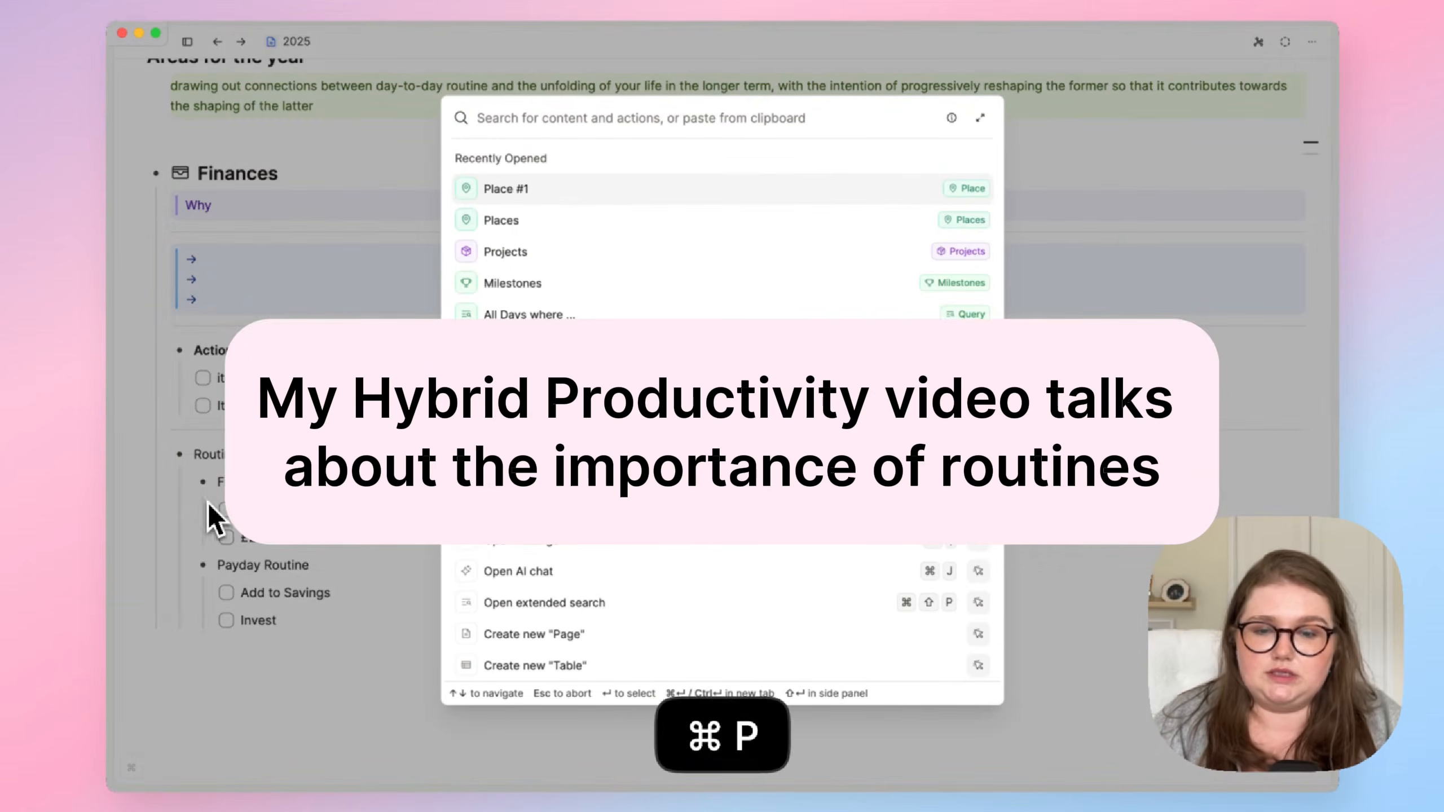
pyautogui.write('page')
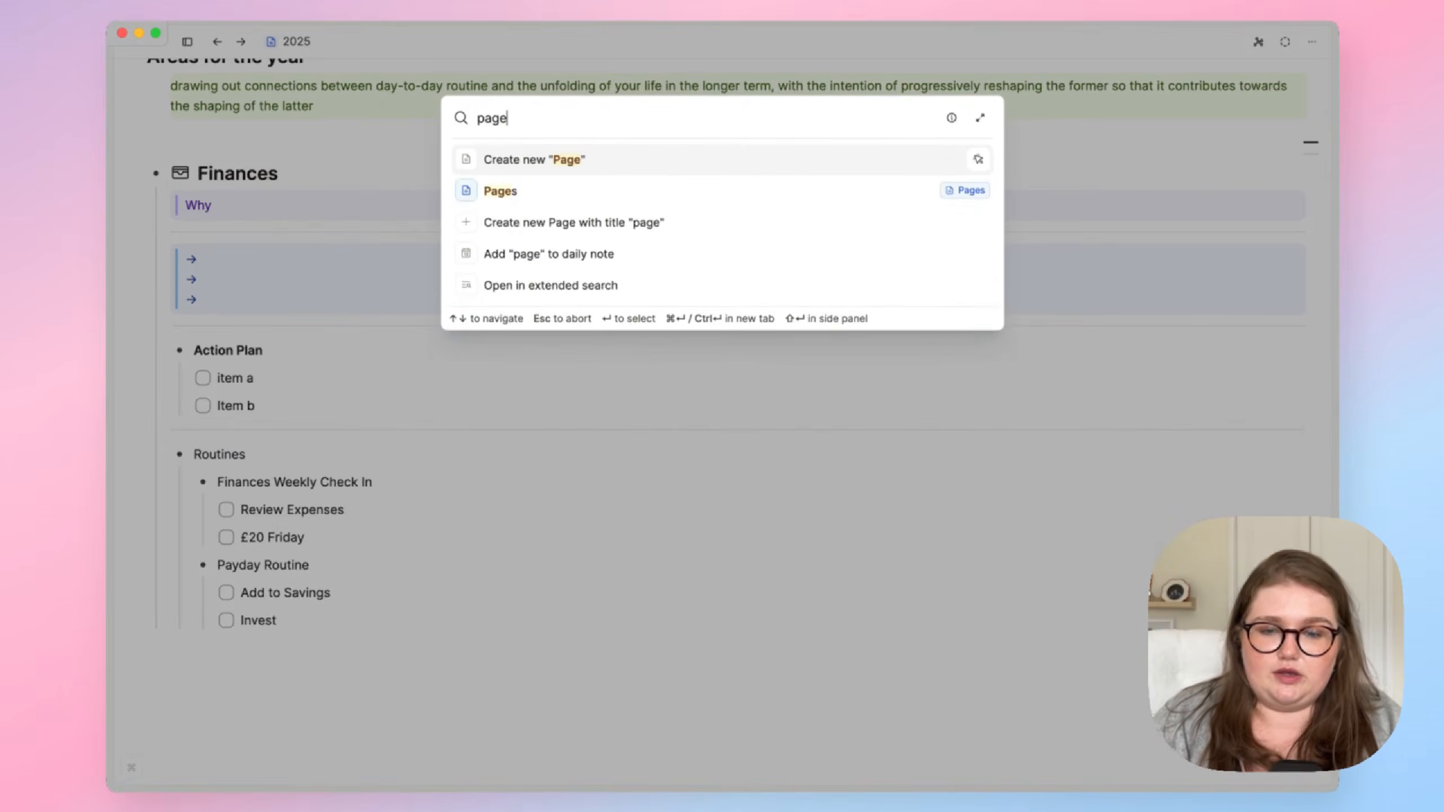
pyautogui.hotkey('shift', 'Return')
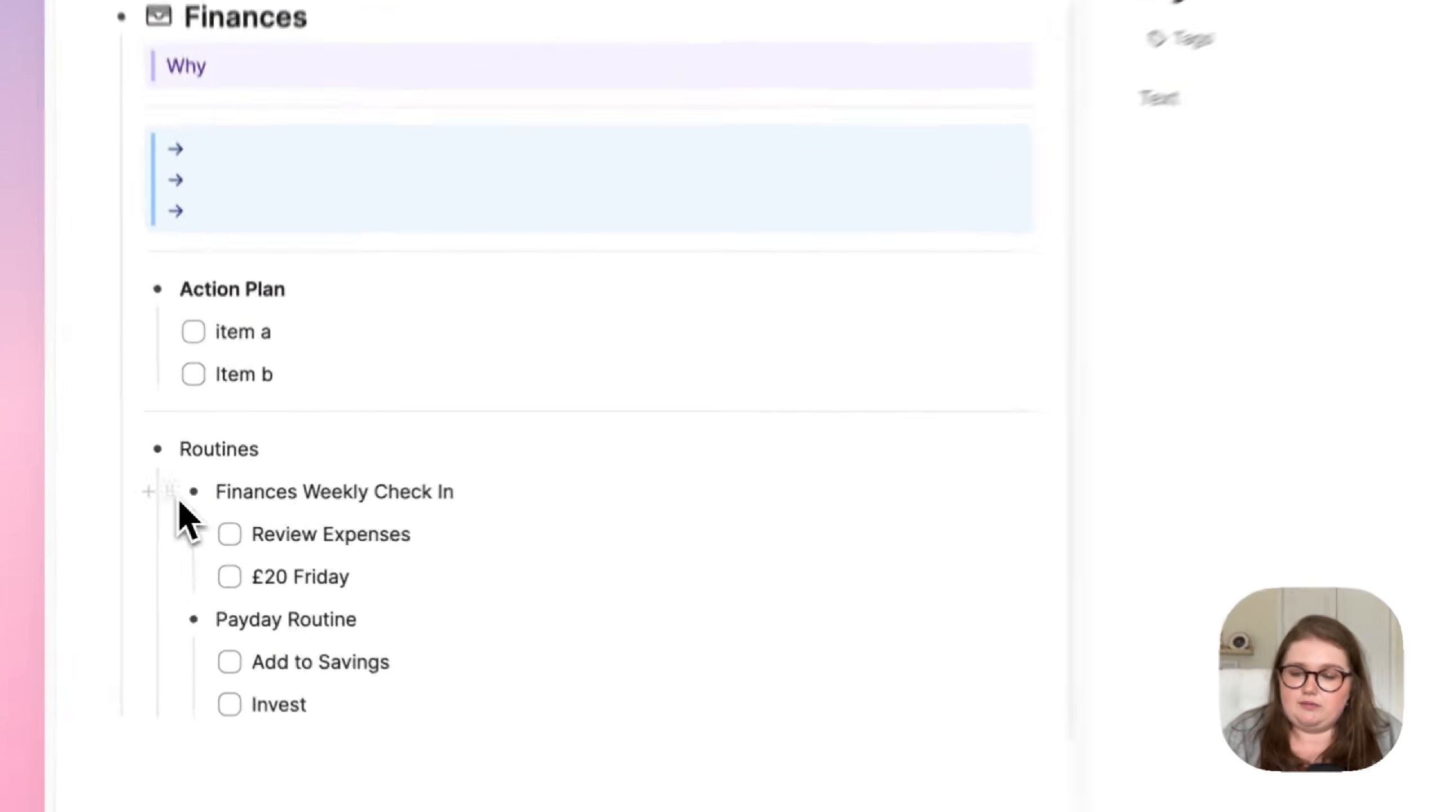
# Copy the block reference of the Finances Weekly Check In toggle and paste it into the My Routines page.
pyautogui.click(169, 491)
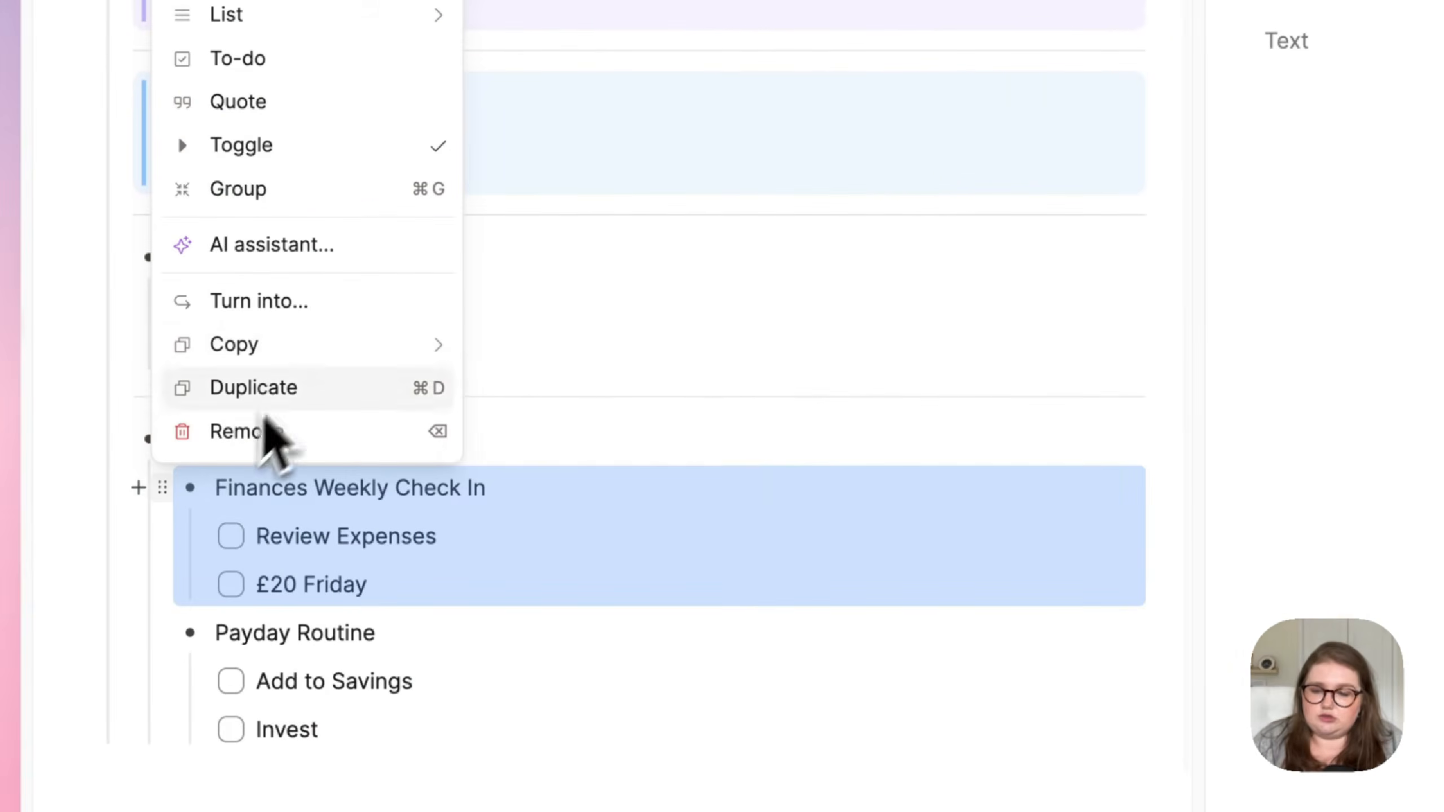
pyautogui.moveTo(307, 346)
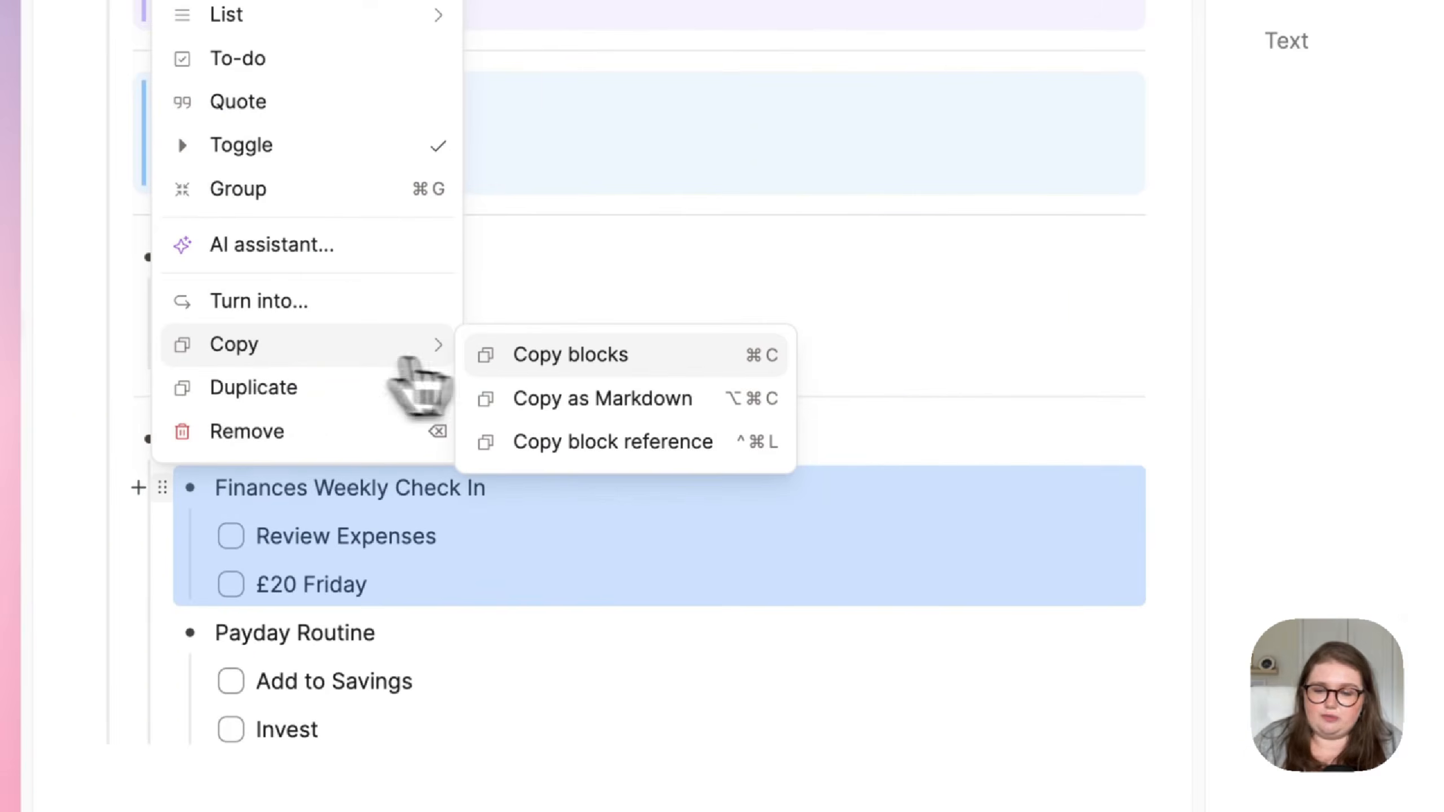
pyautogui.click(543, 448)
pyautogui.click(895, 184)
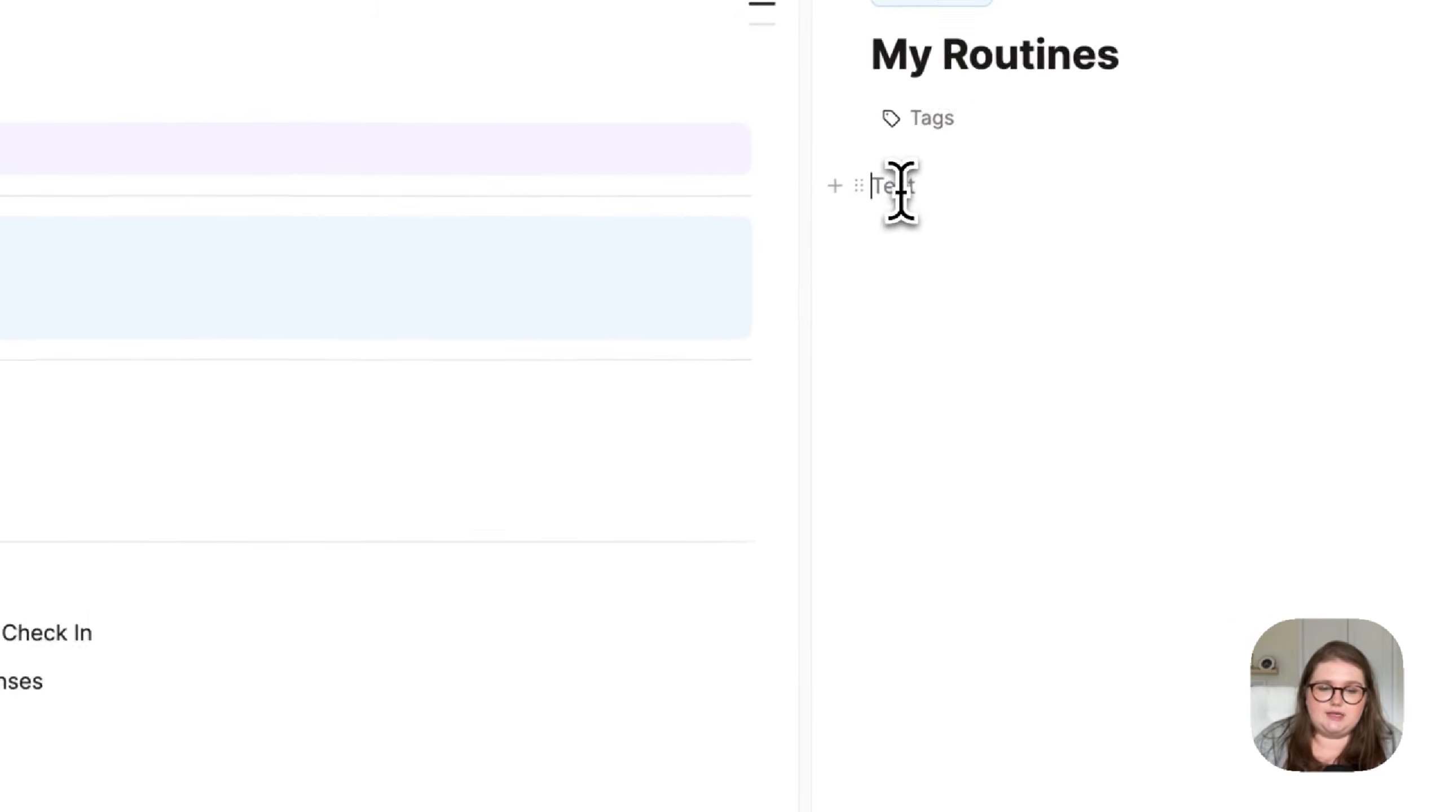
pyautogui.press('cmd+v')
# Add a third to-do "Item C" below £20 Friday in the referenced Finances Weekly Check In on the My Routines page.
pyautogui.click(1103, 325)
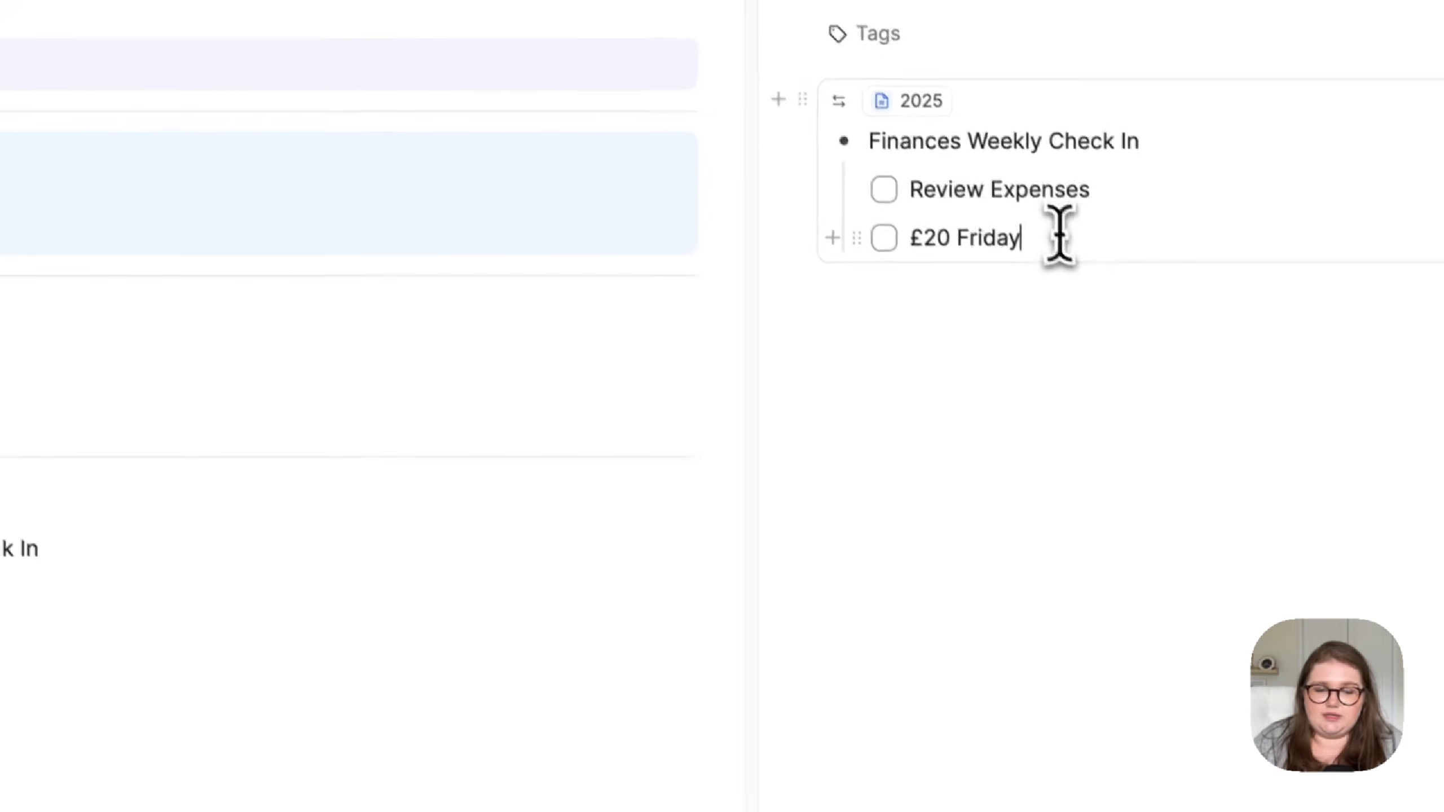
pyautogui.press('Return')
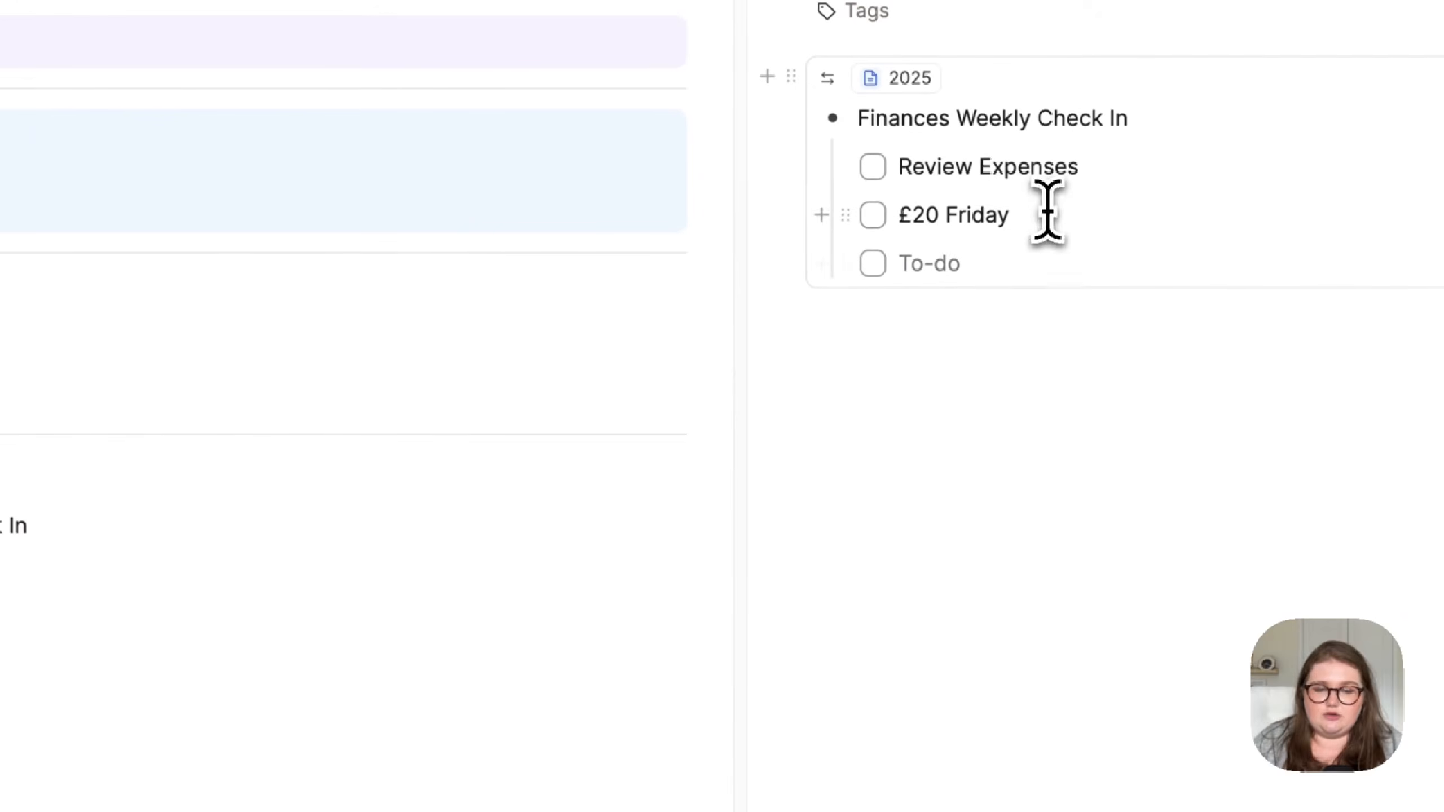
pyautogui.write('Item C')
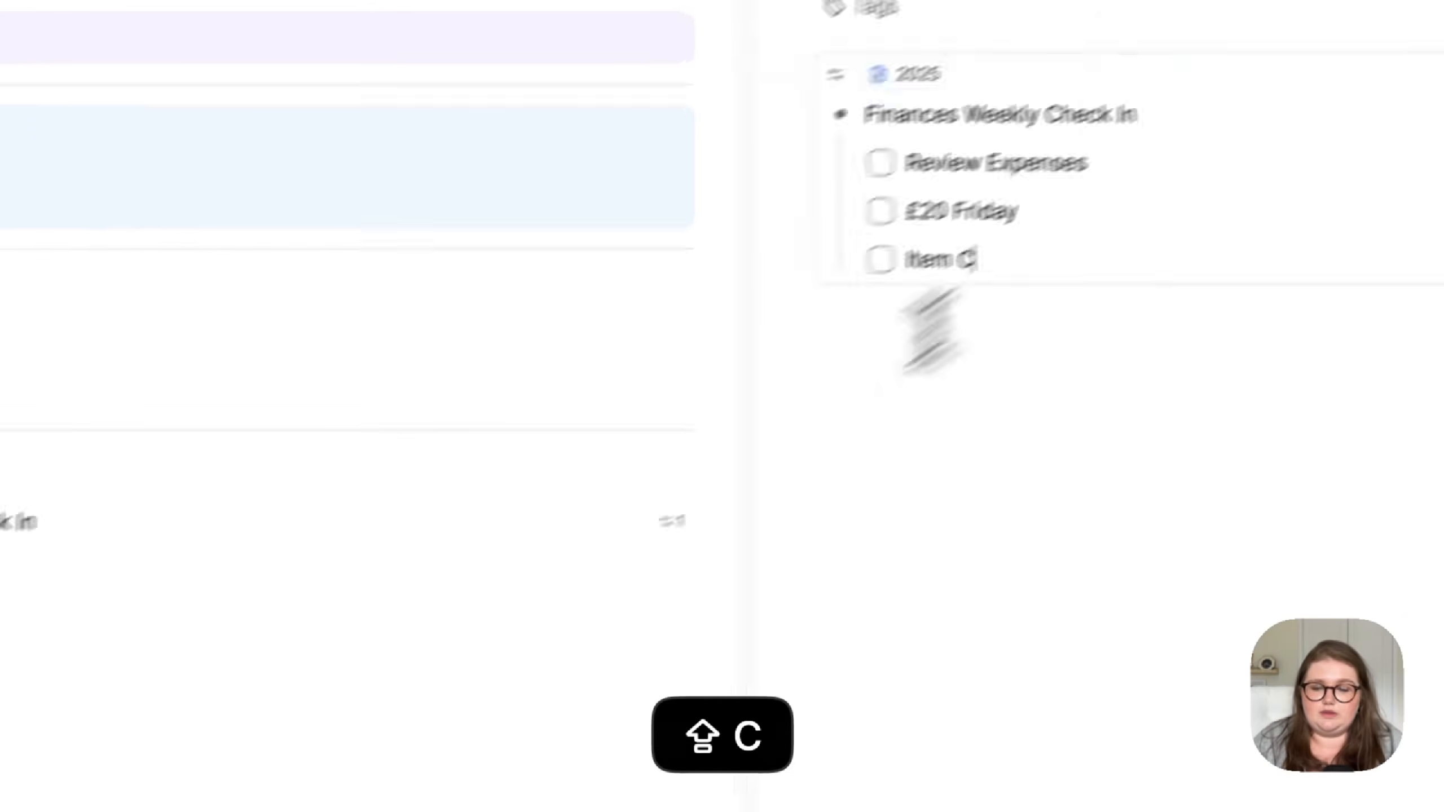
# Copy the block reference of the Payday Routine toggle and paste it below Finances Weekly Check In on the My Routines page.
pyautogui.scroll(-2, 284, 450)
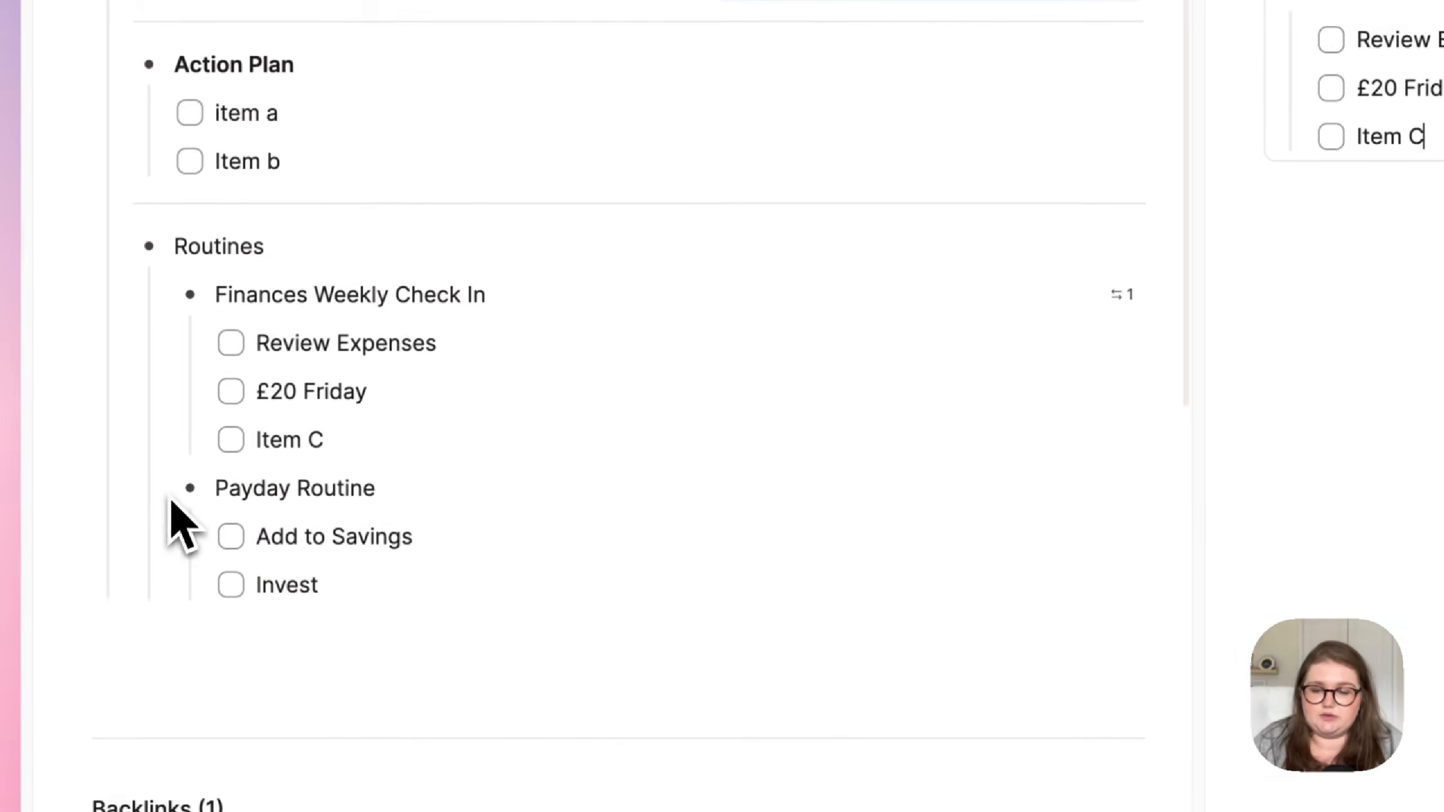
pyautogui.click(163, 487)
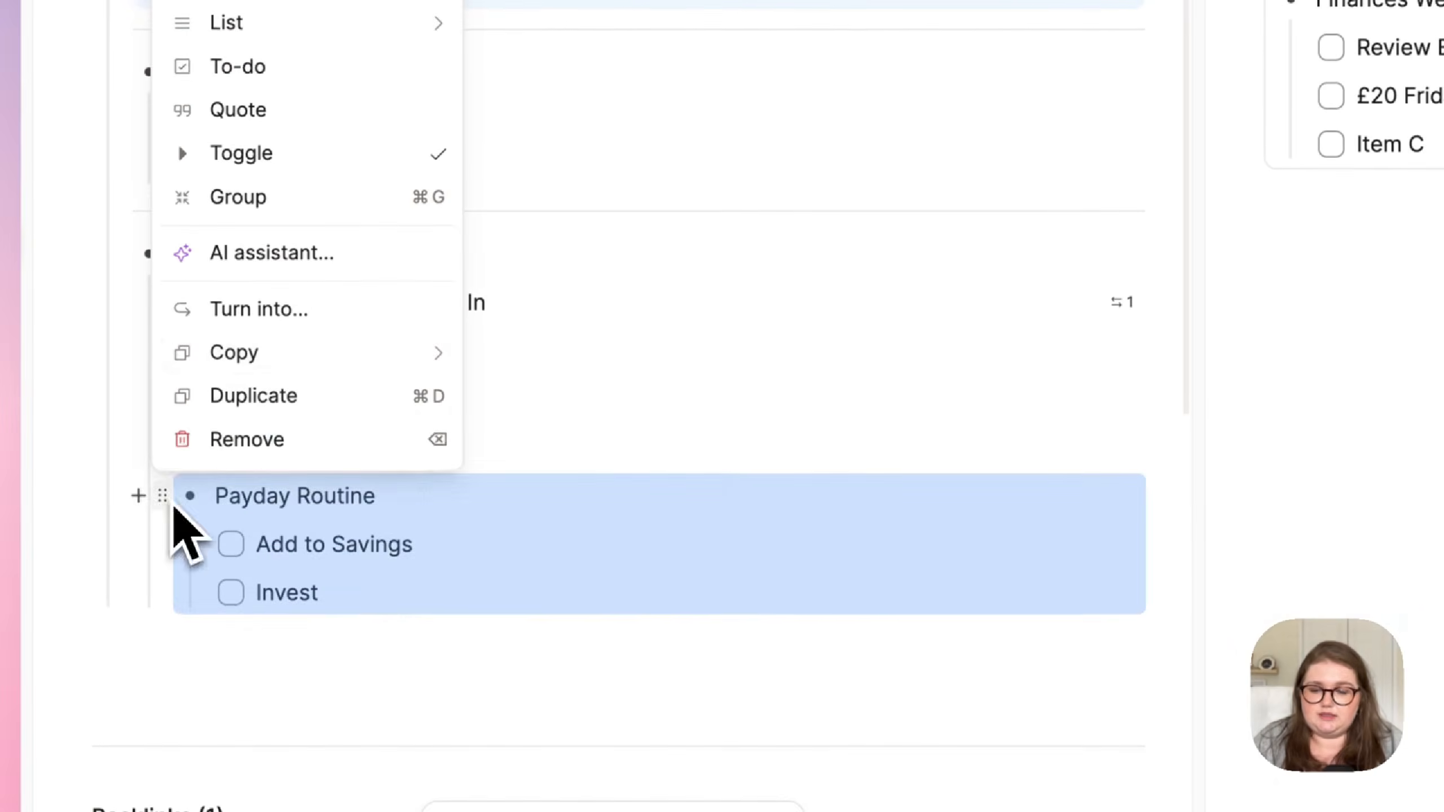
pyautogui.moveTo(267, 344)
pyautogui.click(555, 458)
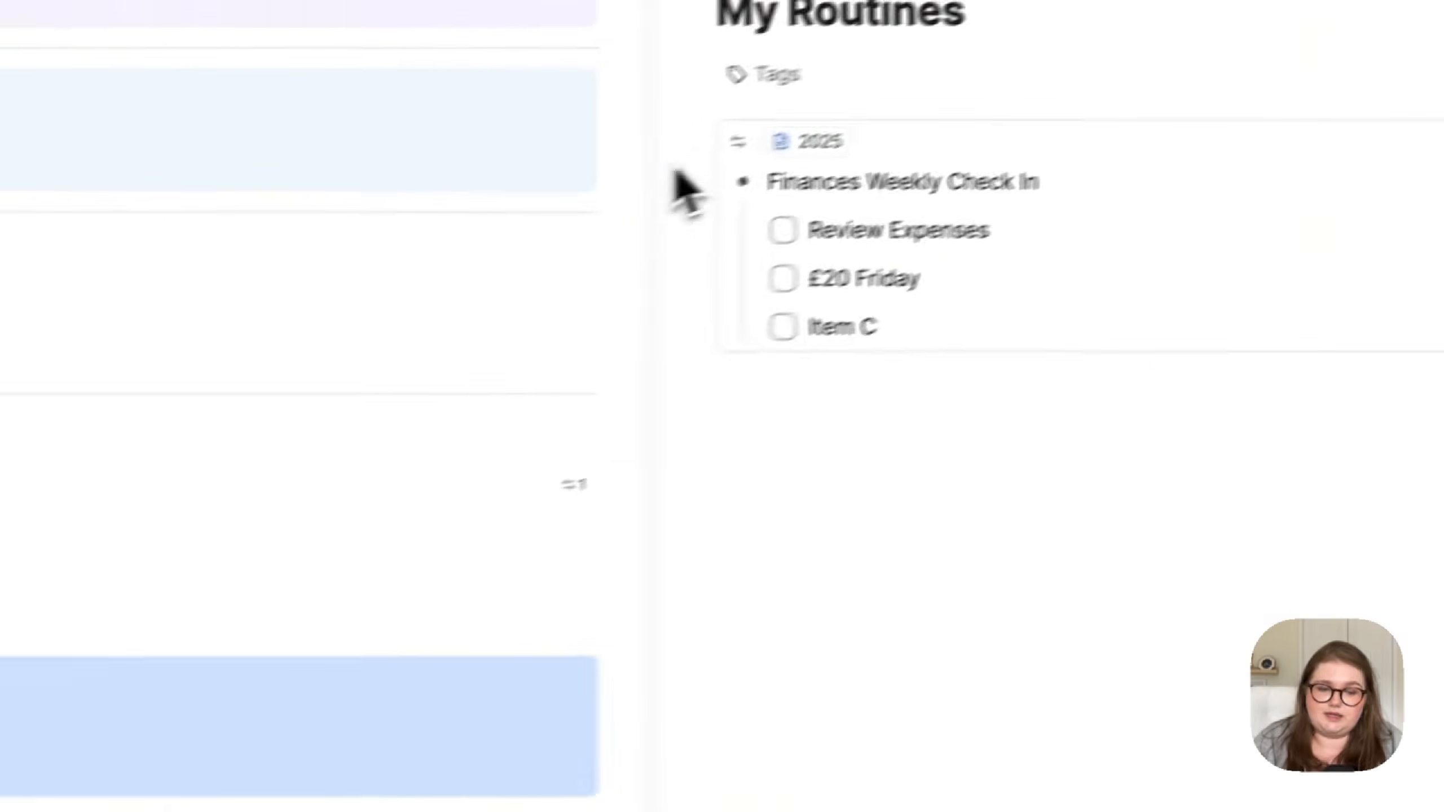
pyautogui.click(710, 426)
pyautogui.press('super+v')
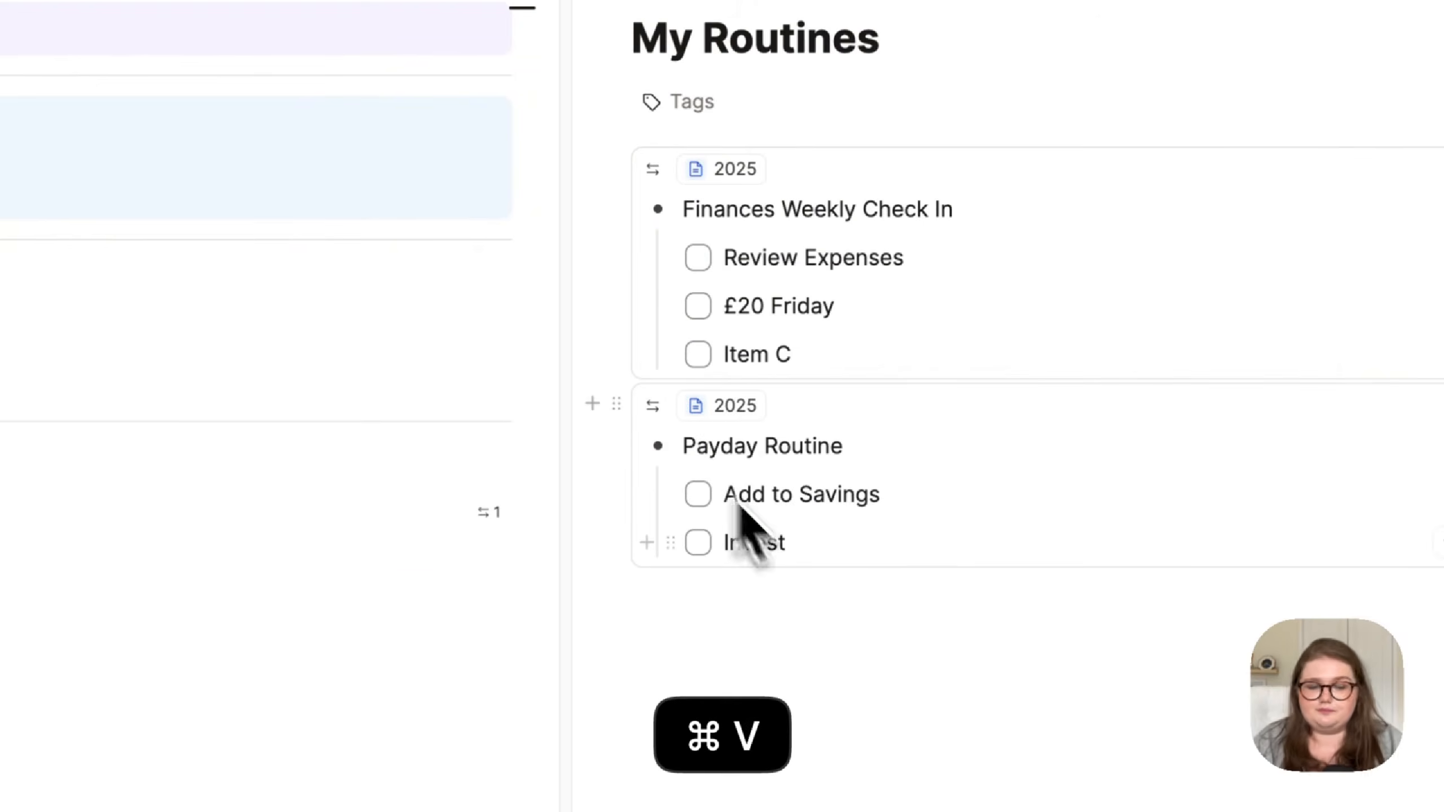
# Collapse both referenced routines on the My Routines page and hide the side panel.
pyautogui.press('super+period')
pyautogui.click(653, 292)
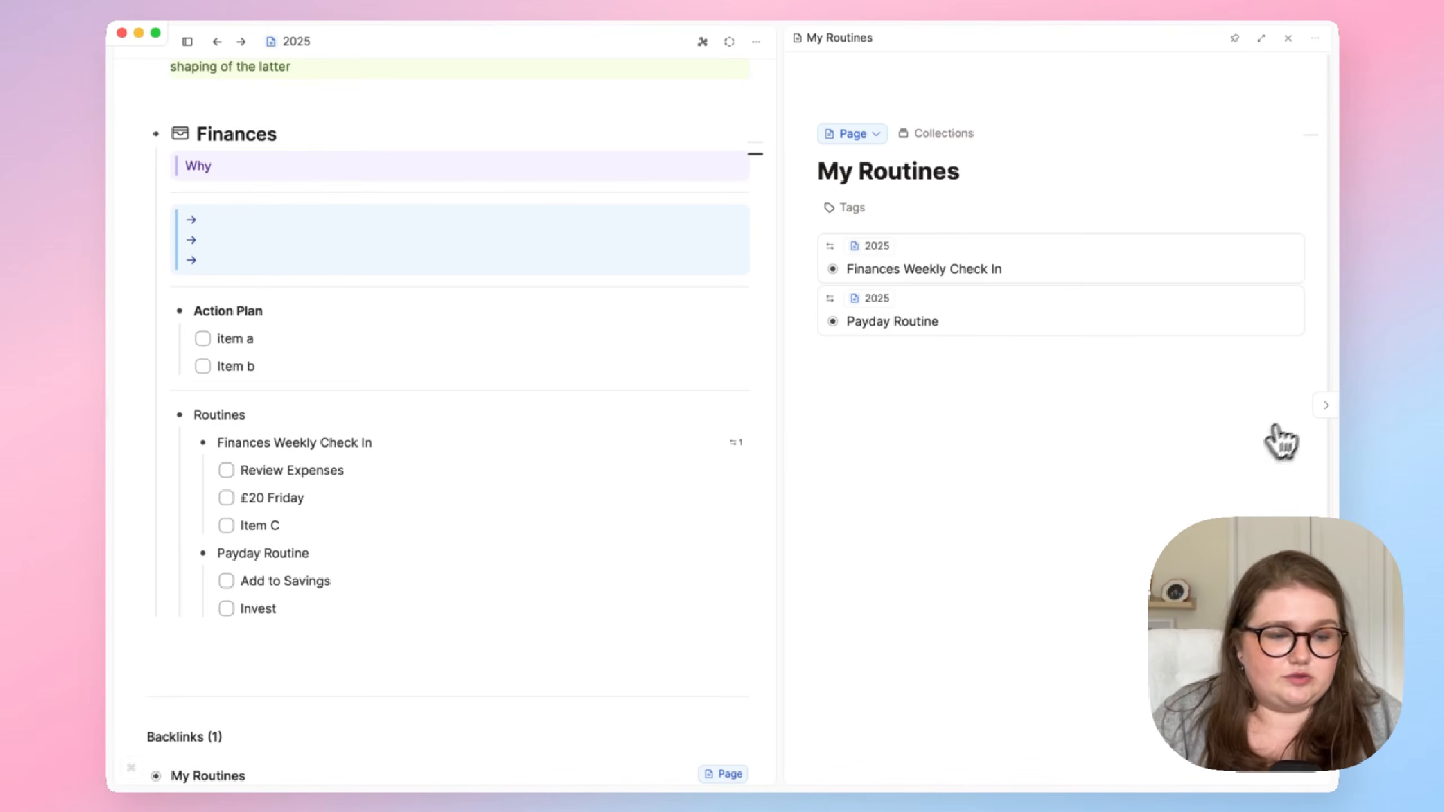
pyautogui.click(1328, 409)
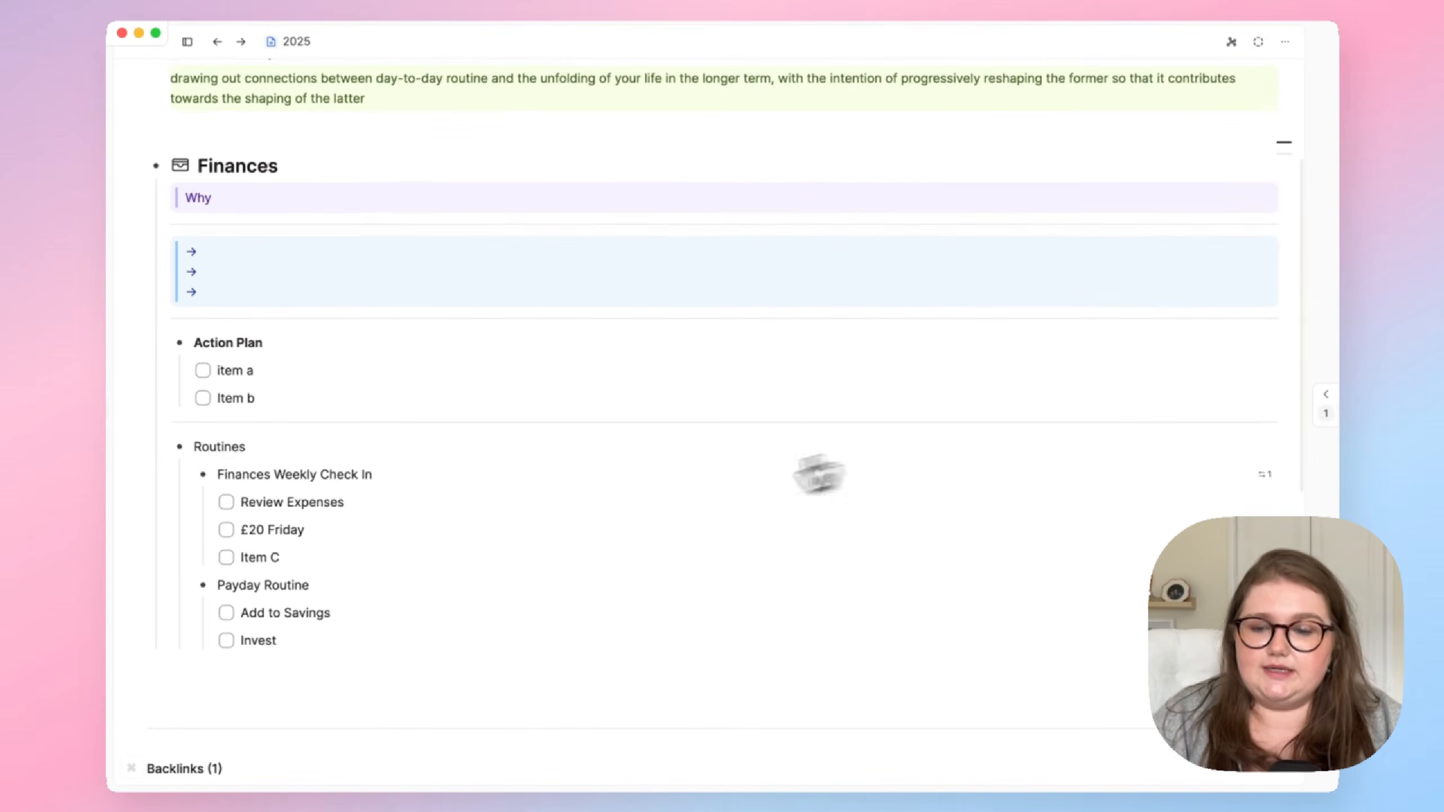
# Collapse the Routines and Action Plan toggles on the 2025 page, and the Finances toggle that contains them.
pyautogui.click(179, 447)
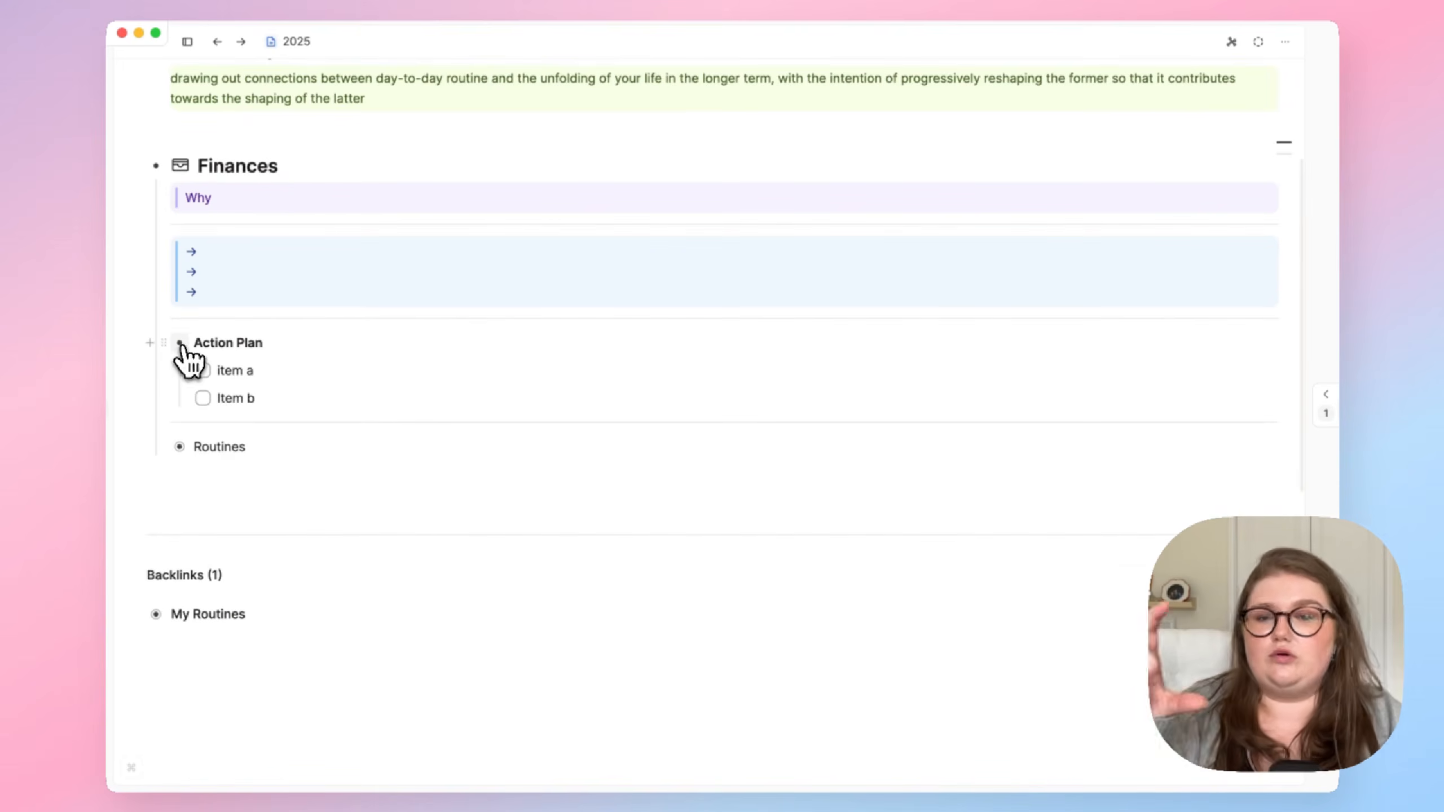
pyautogui.click(179, 343)
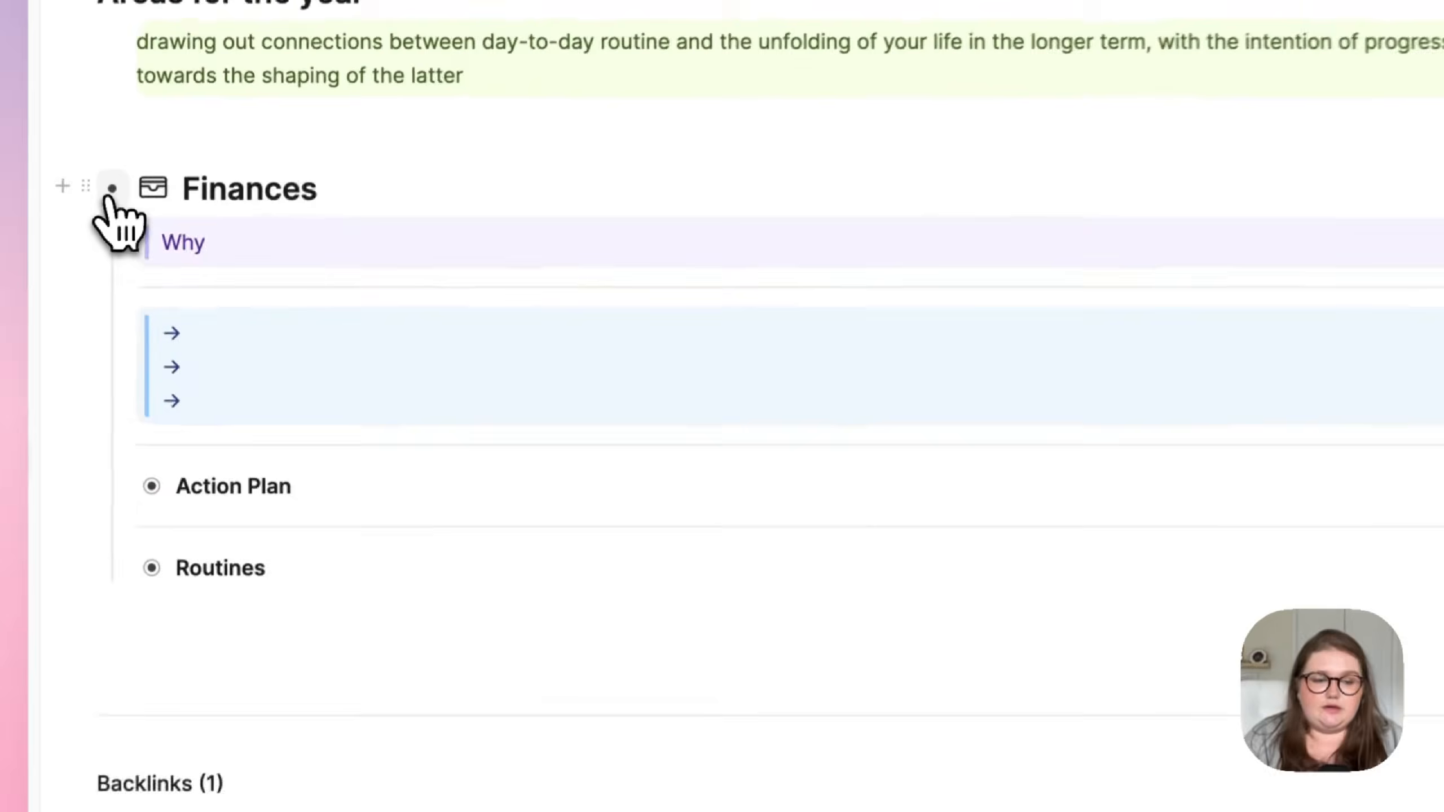
pyautogui.click(155, 165)
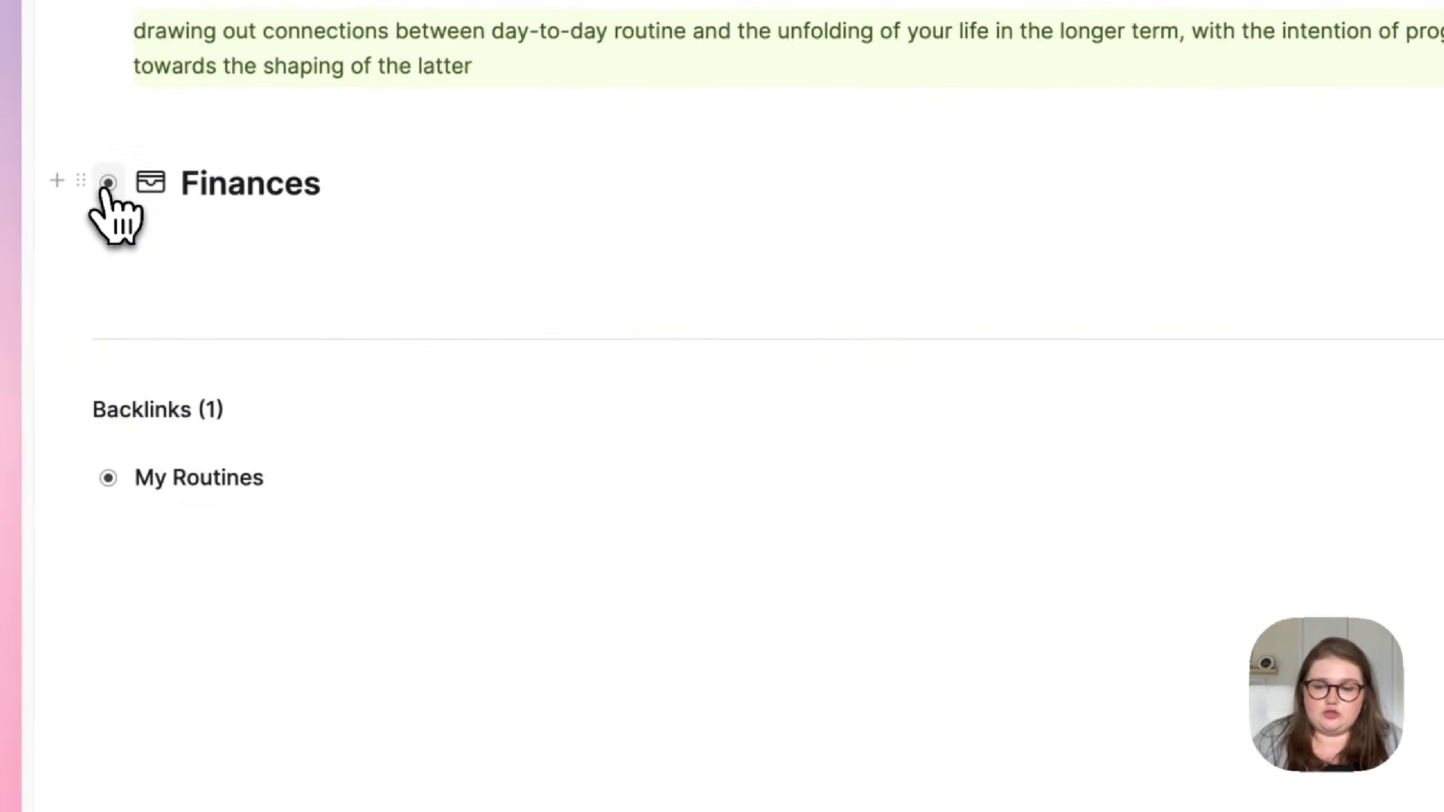
pyautogui.click(107, 182)
pyautogui.click(108, 183)
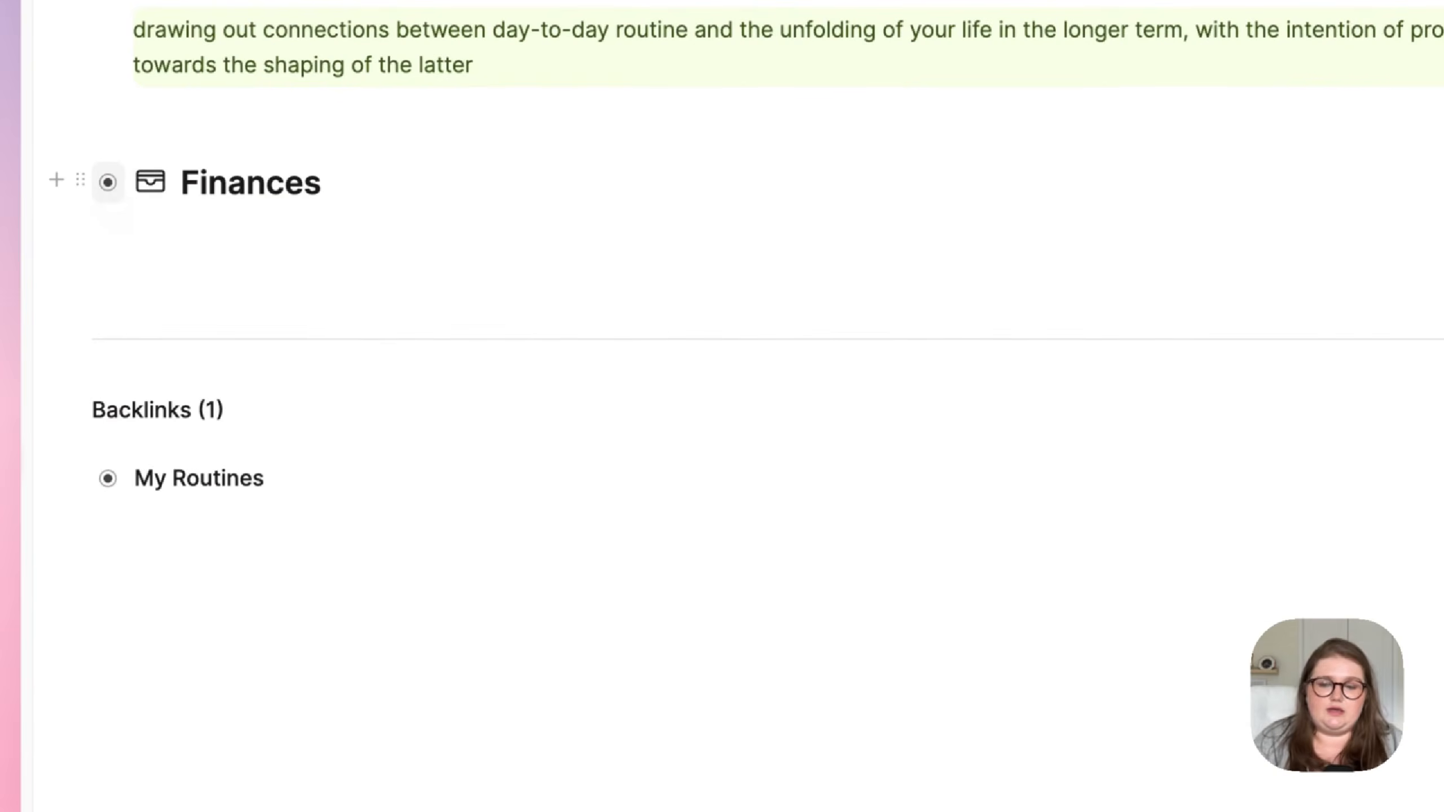
# Duplicate the collapsed Finances toggle twice to make three area toggles.
pyautogui.click(80, 180)
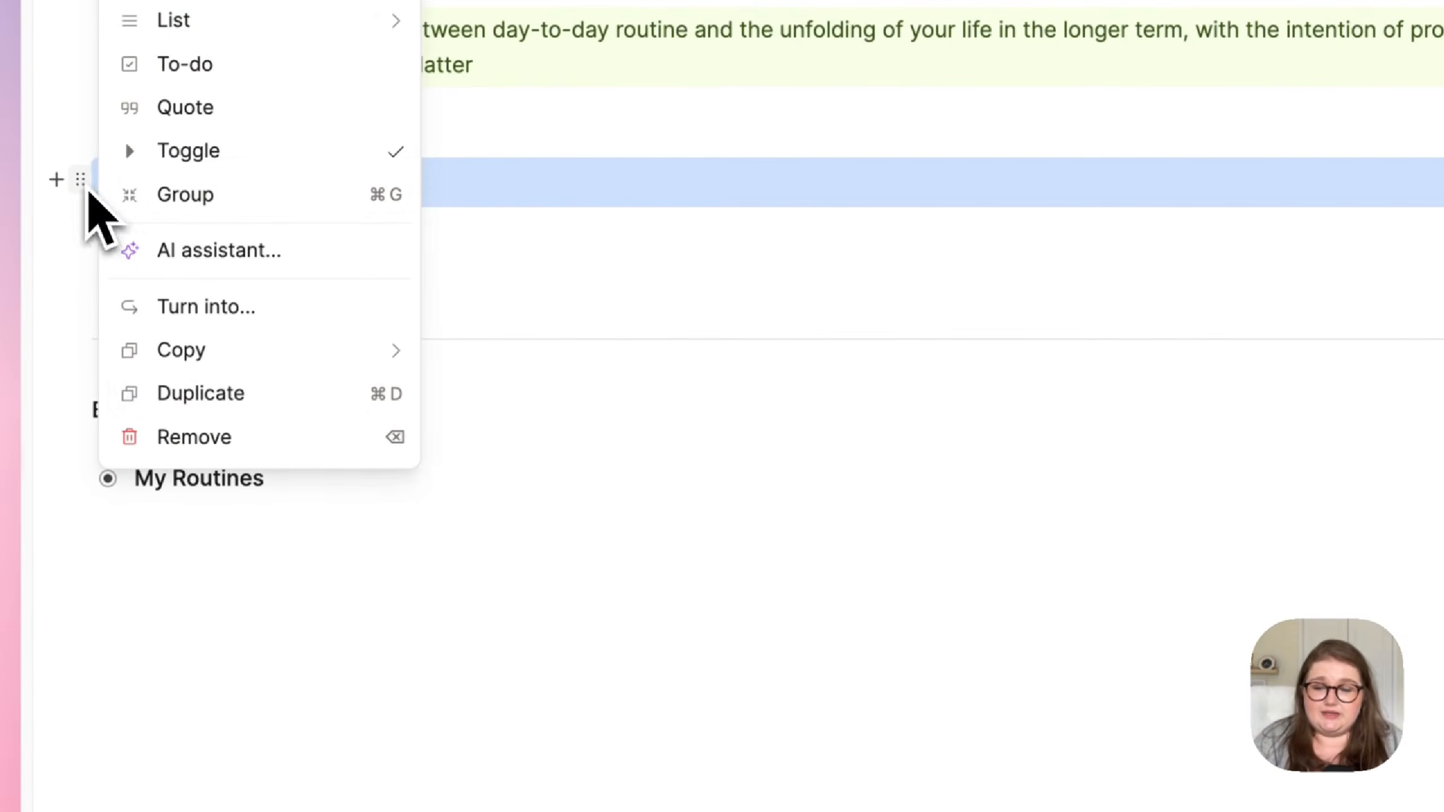
pyautogui.click(182, 394)
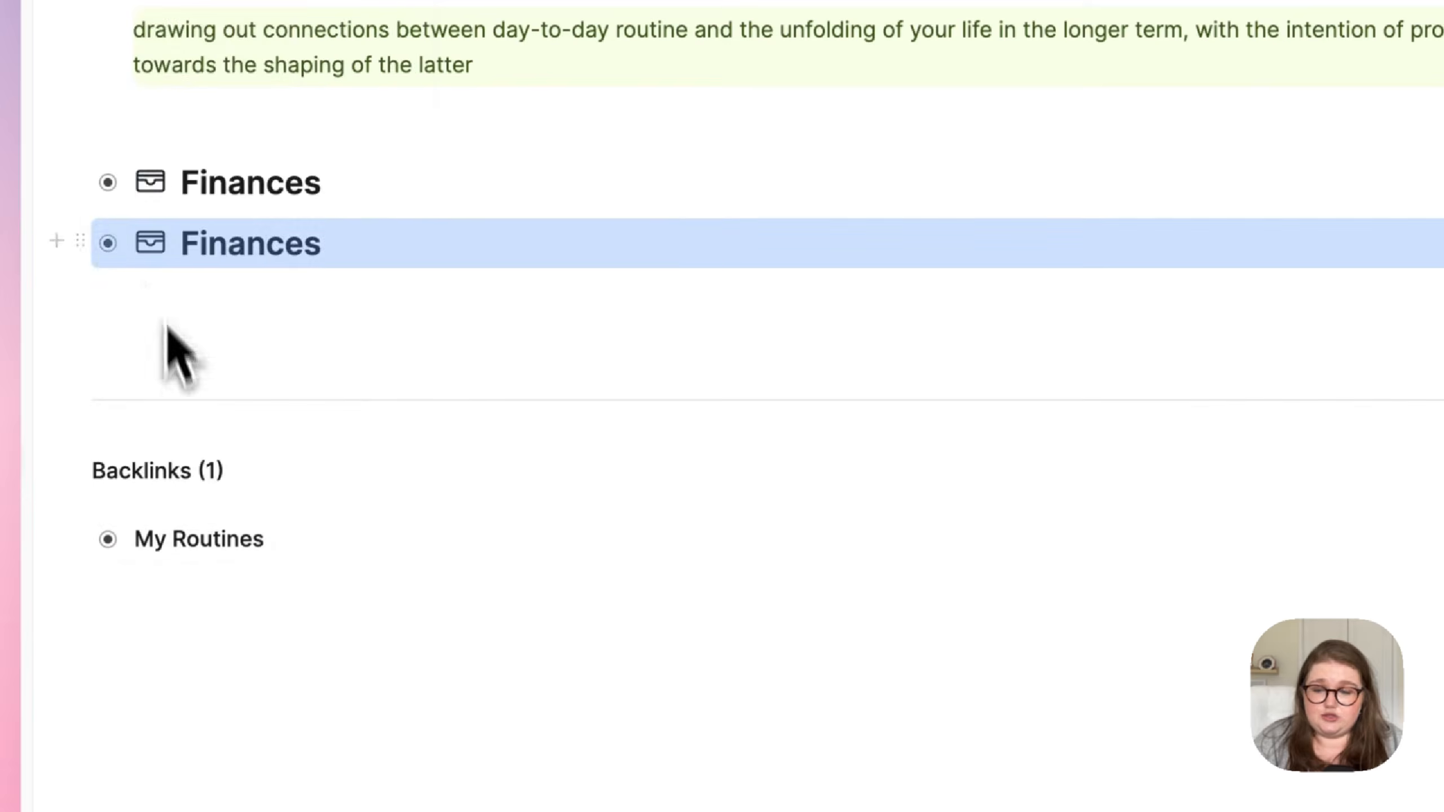
pyautogui.click(73, 236)
pyautogui.click(197, 455)
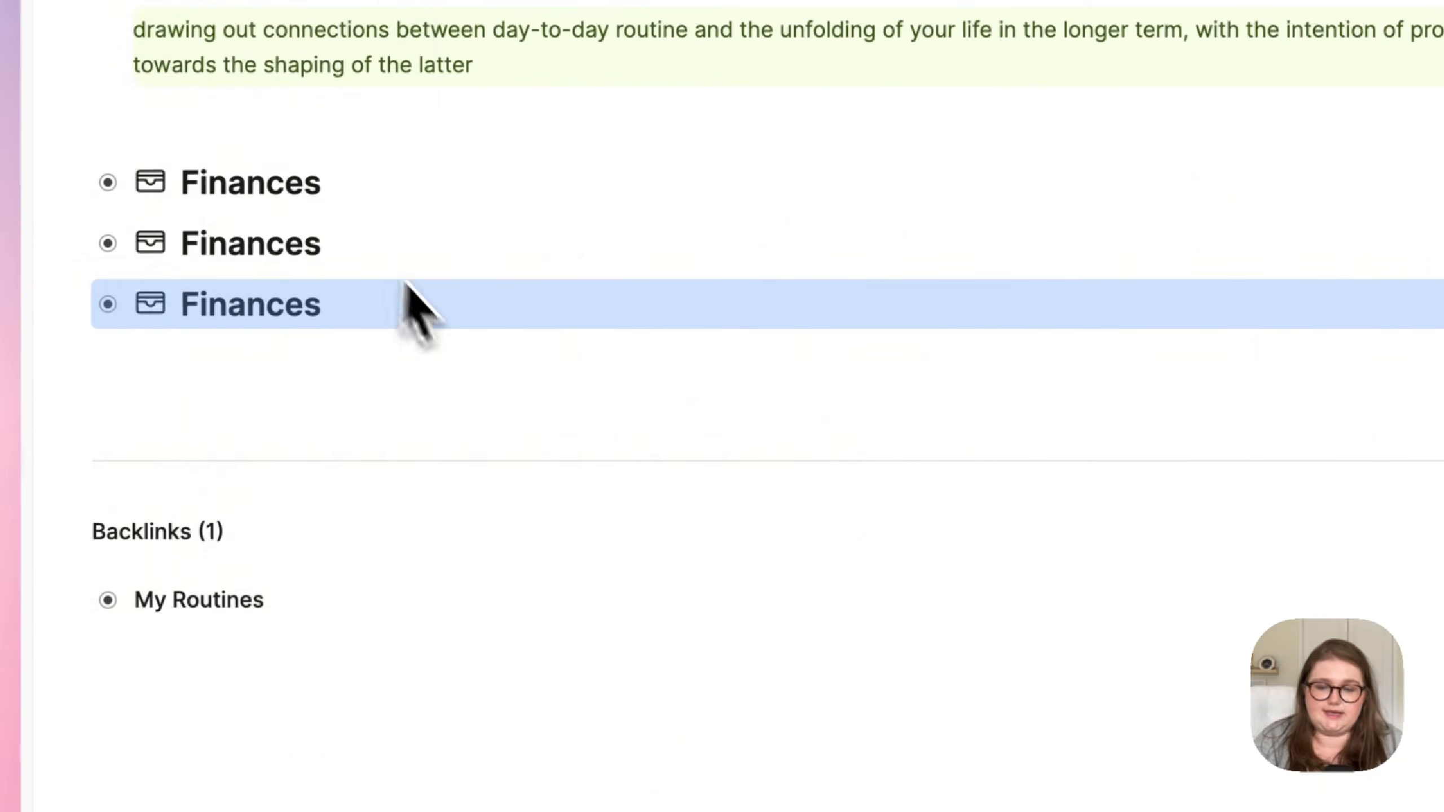
# Rename the second area toggle "Family" and the third "Hobbies".
pyautogui.click(292, 242)
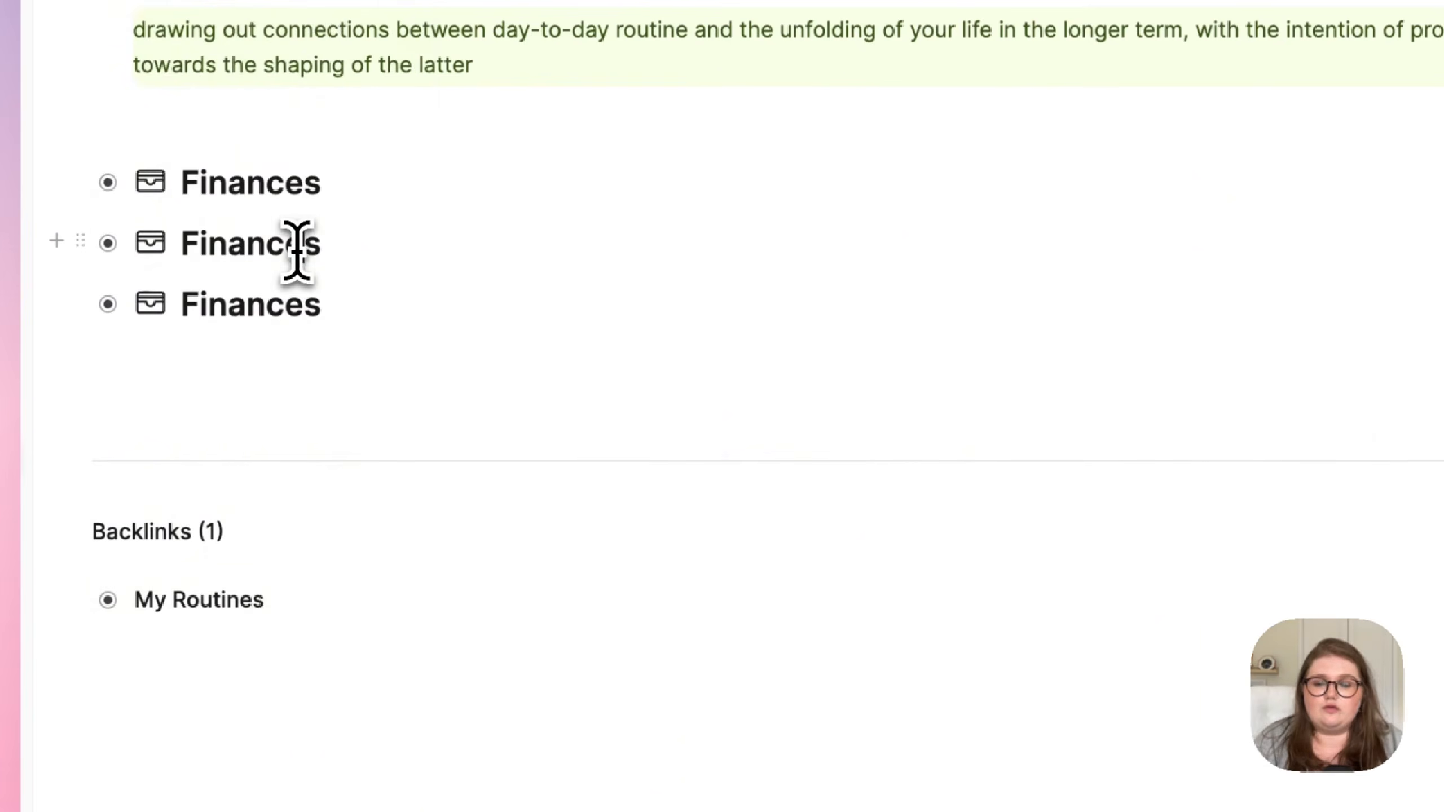
pyautogui.doubleClick(199, 246)
pyautogui.write('Fam')
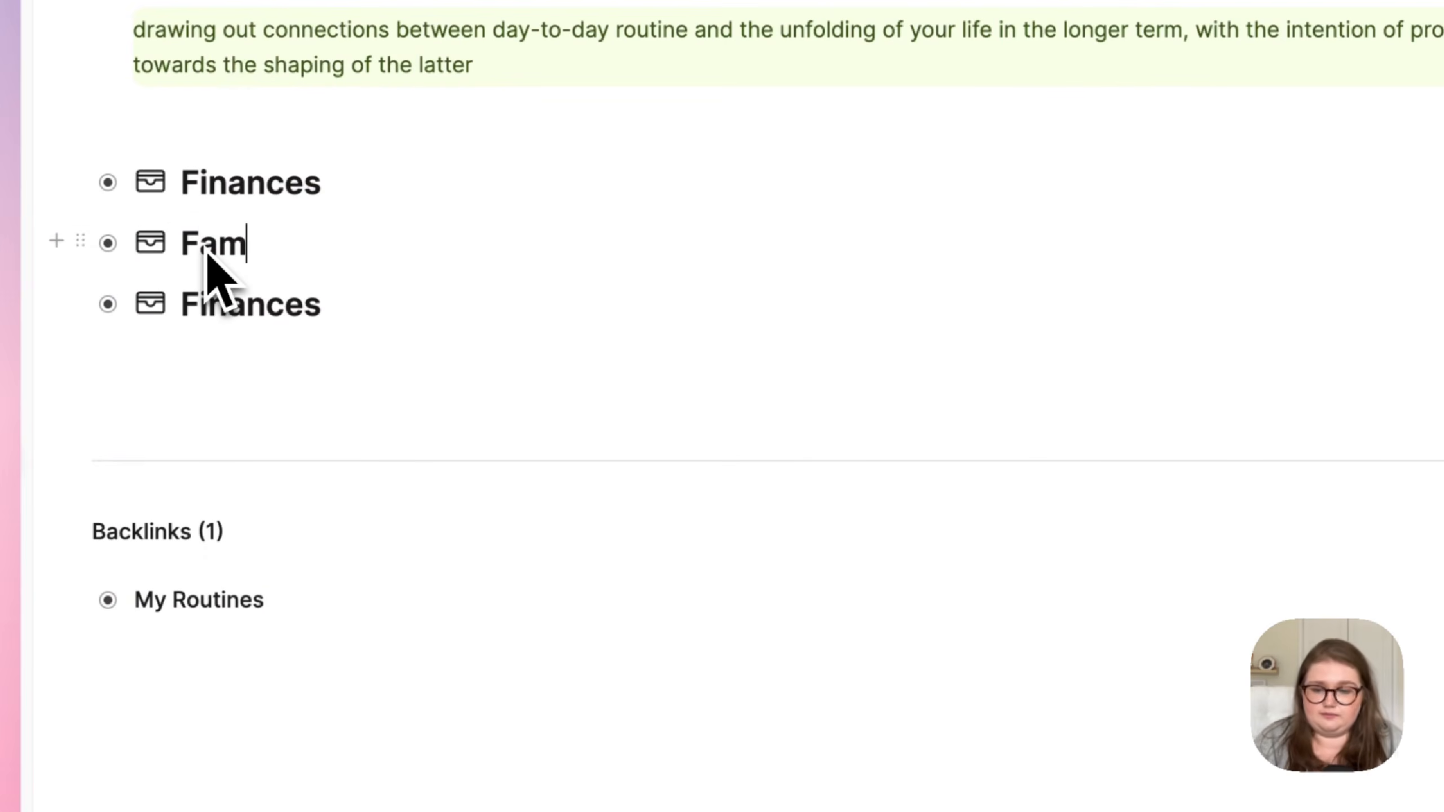
pyautogui.write('ily')
pyautogui.doubleClick(230, 305)
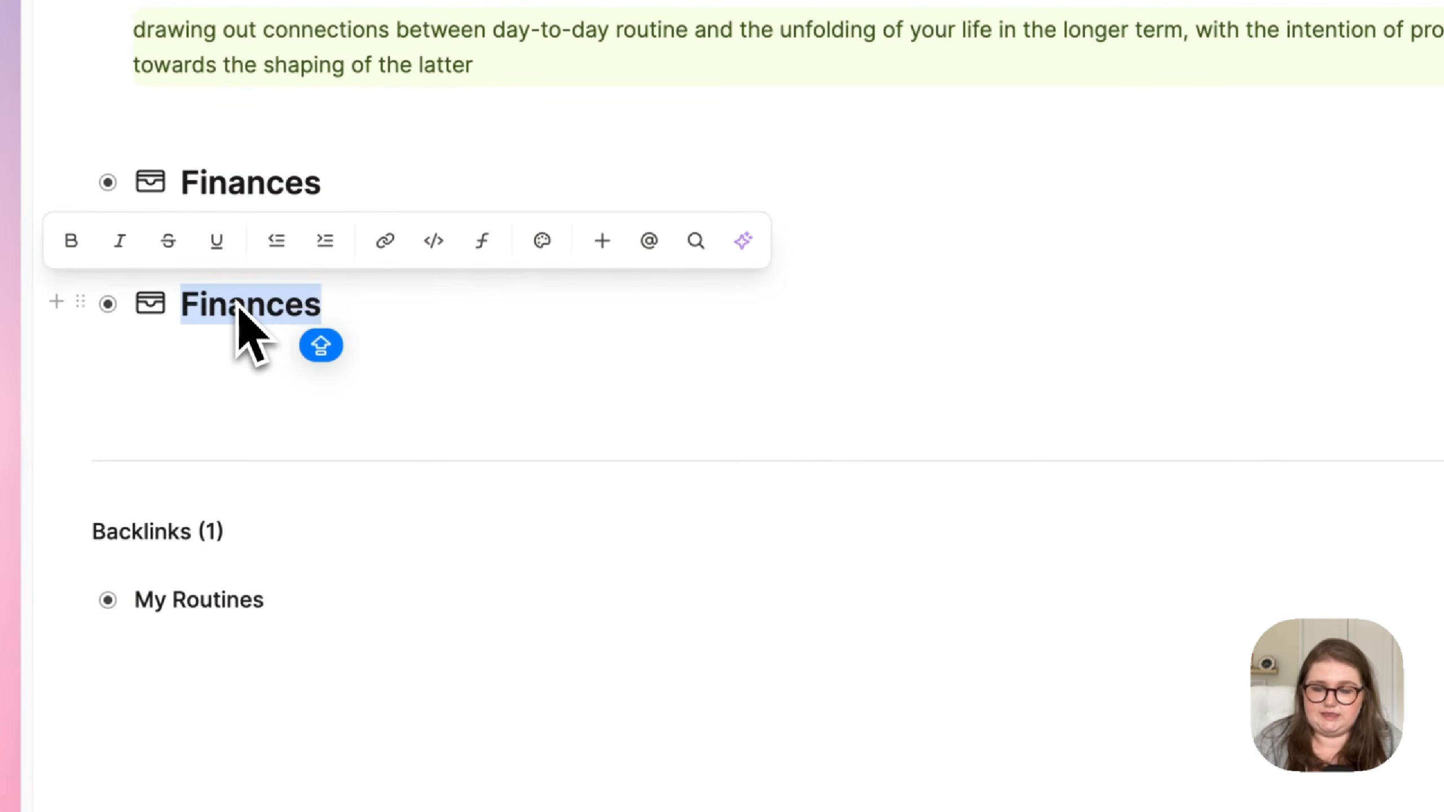
pyautogui.write('Hobbies')
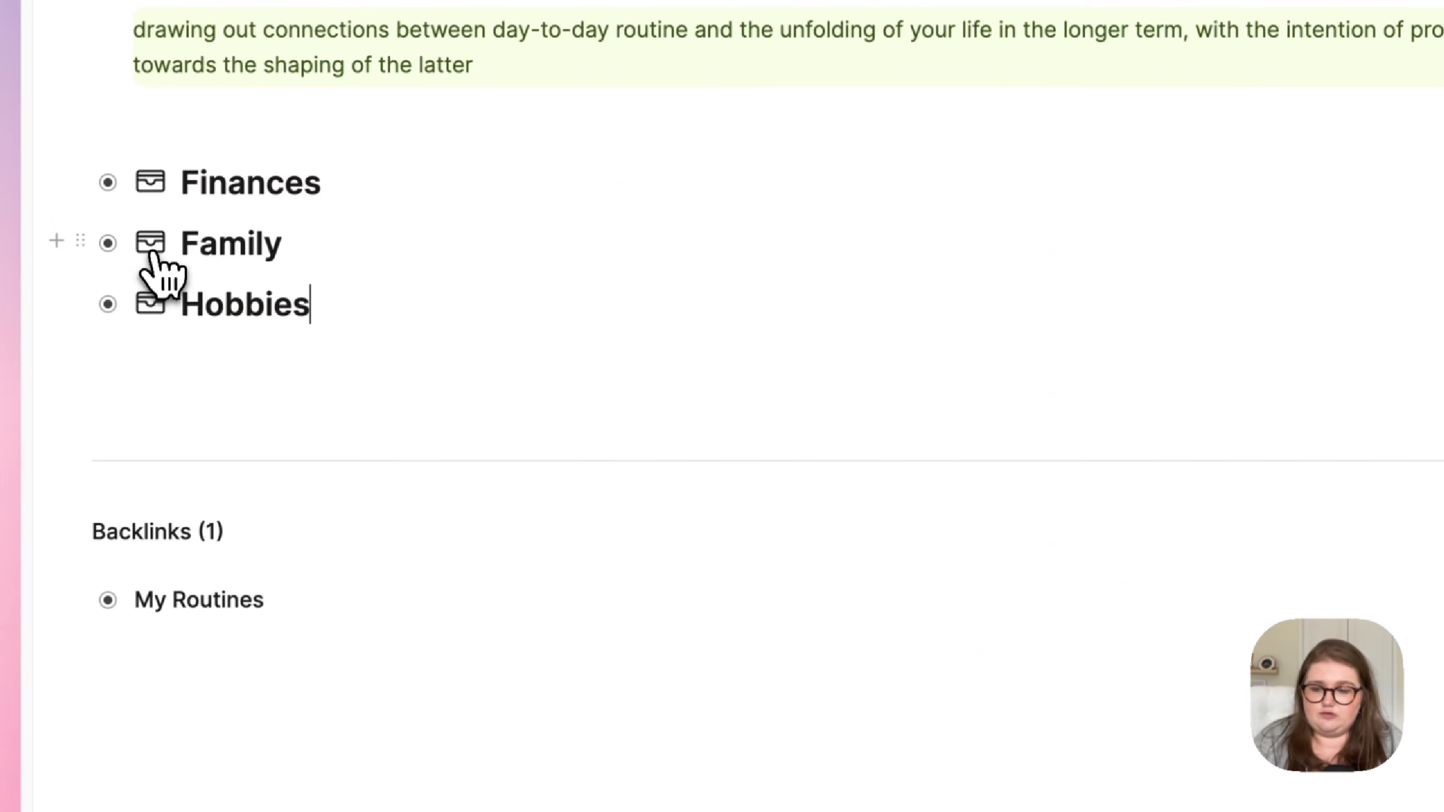
# Change the Family toggle's icon to a heart and the Hobbies toggle's icon to books.
pyautogui.click(149, 243)
pyautogui.click(304, 434)
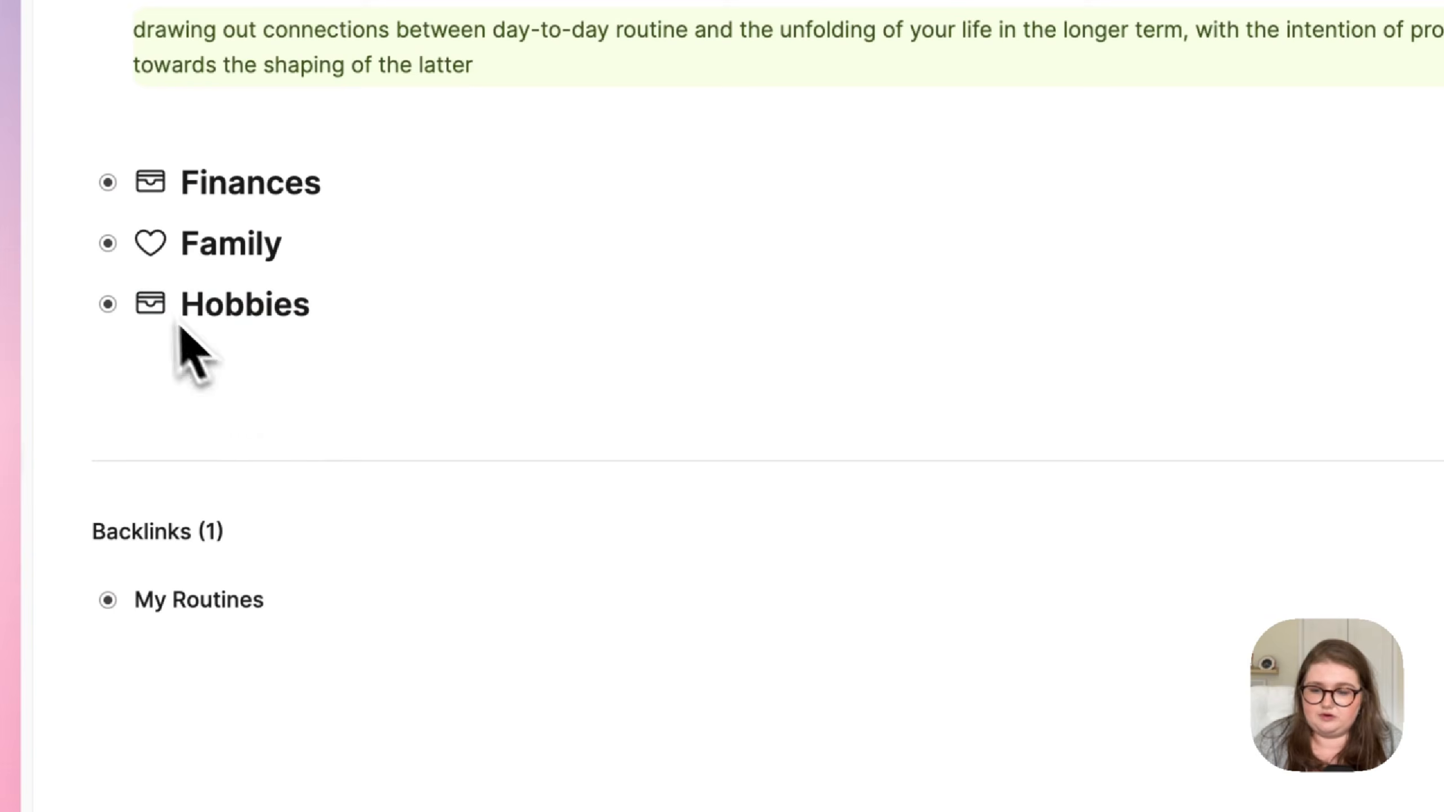
pyautogui.click(150, 306)
pyautogui.click(304, 494)
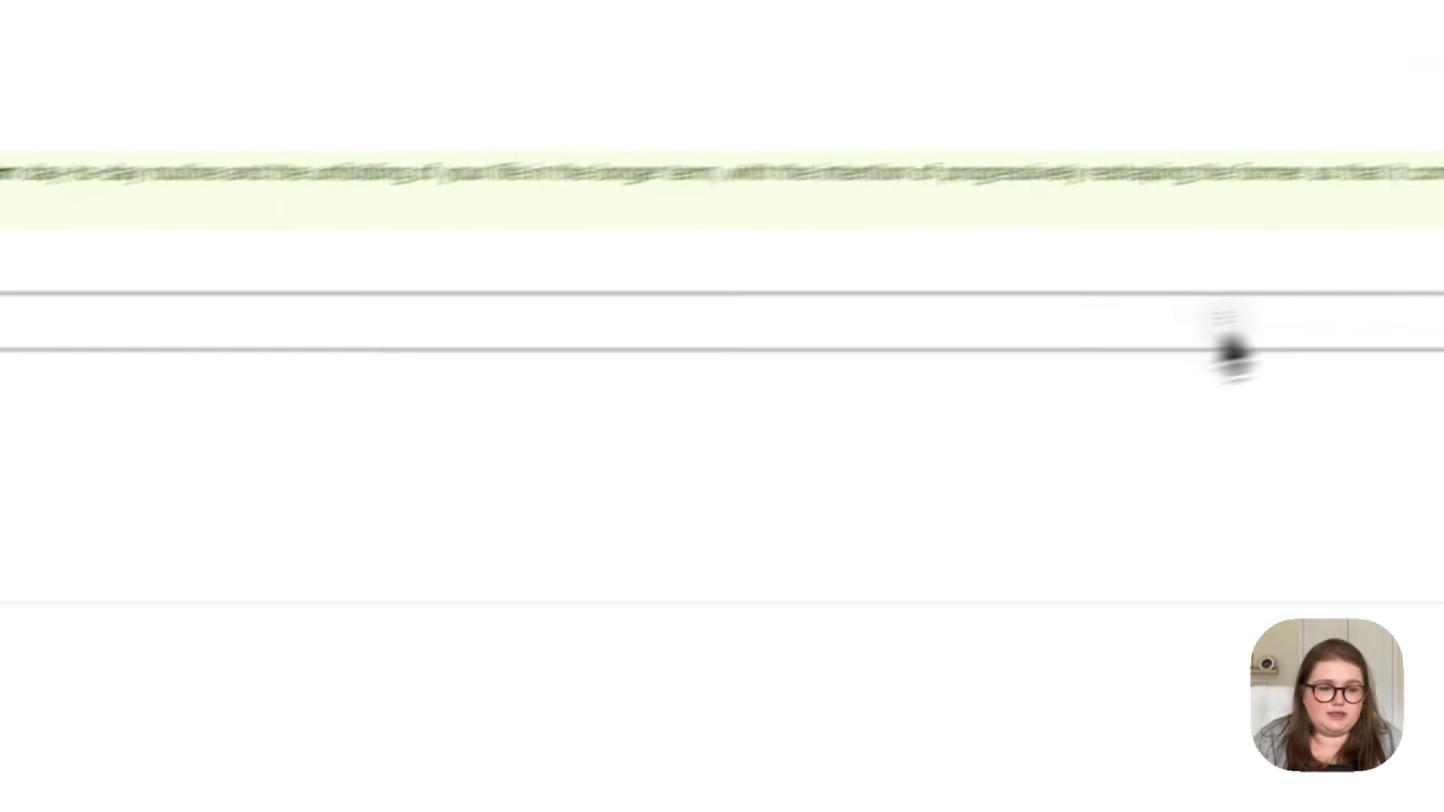
# Arrange the Finances, Family and Hobbies toggles side by side in three columns.
pyautogui.moveTo(1222, 335); pyautogui.dragTo(1350, 358)
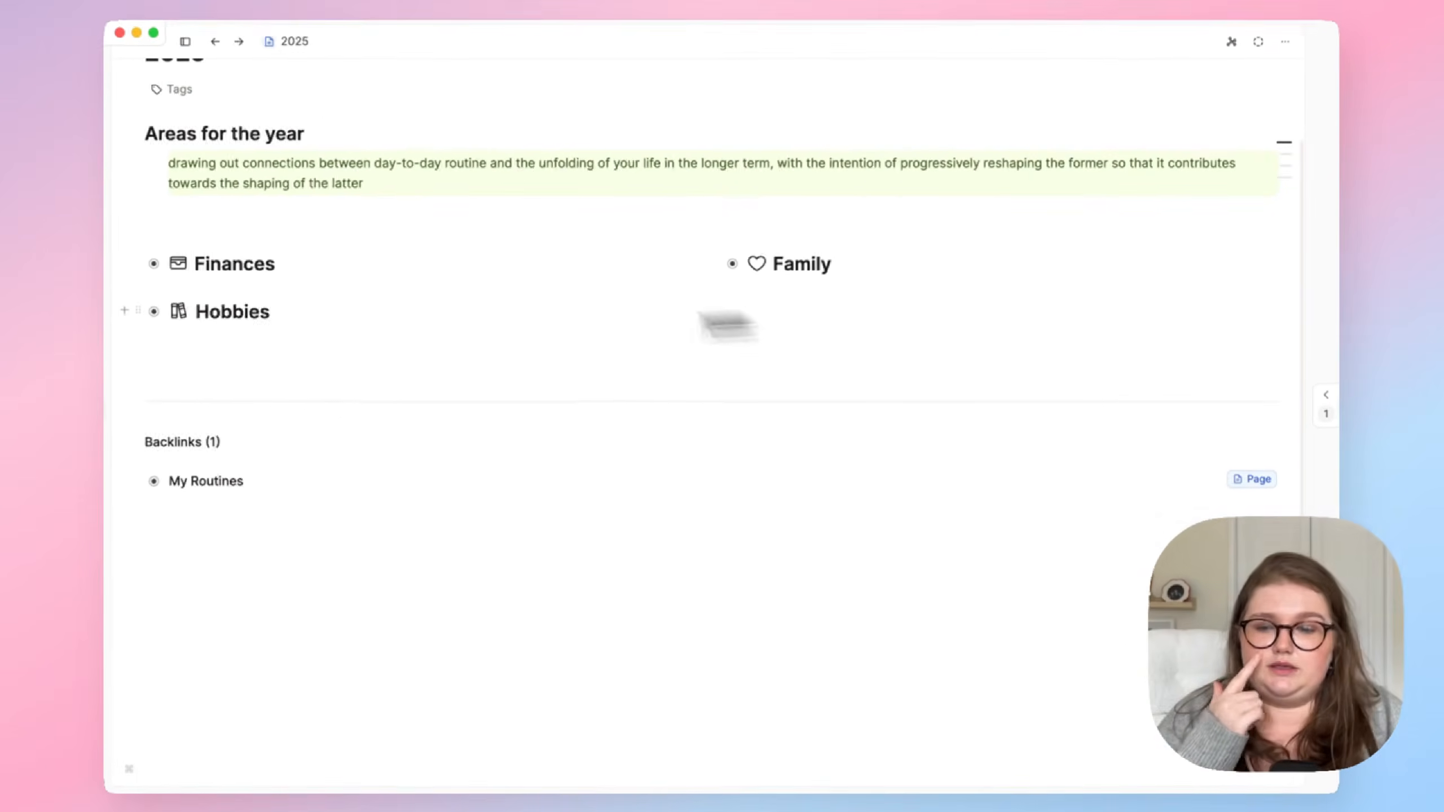
pyautogui.moveTo(142, 318); pyautogui.dragTo(1268, 267)
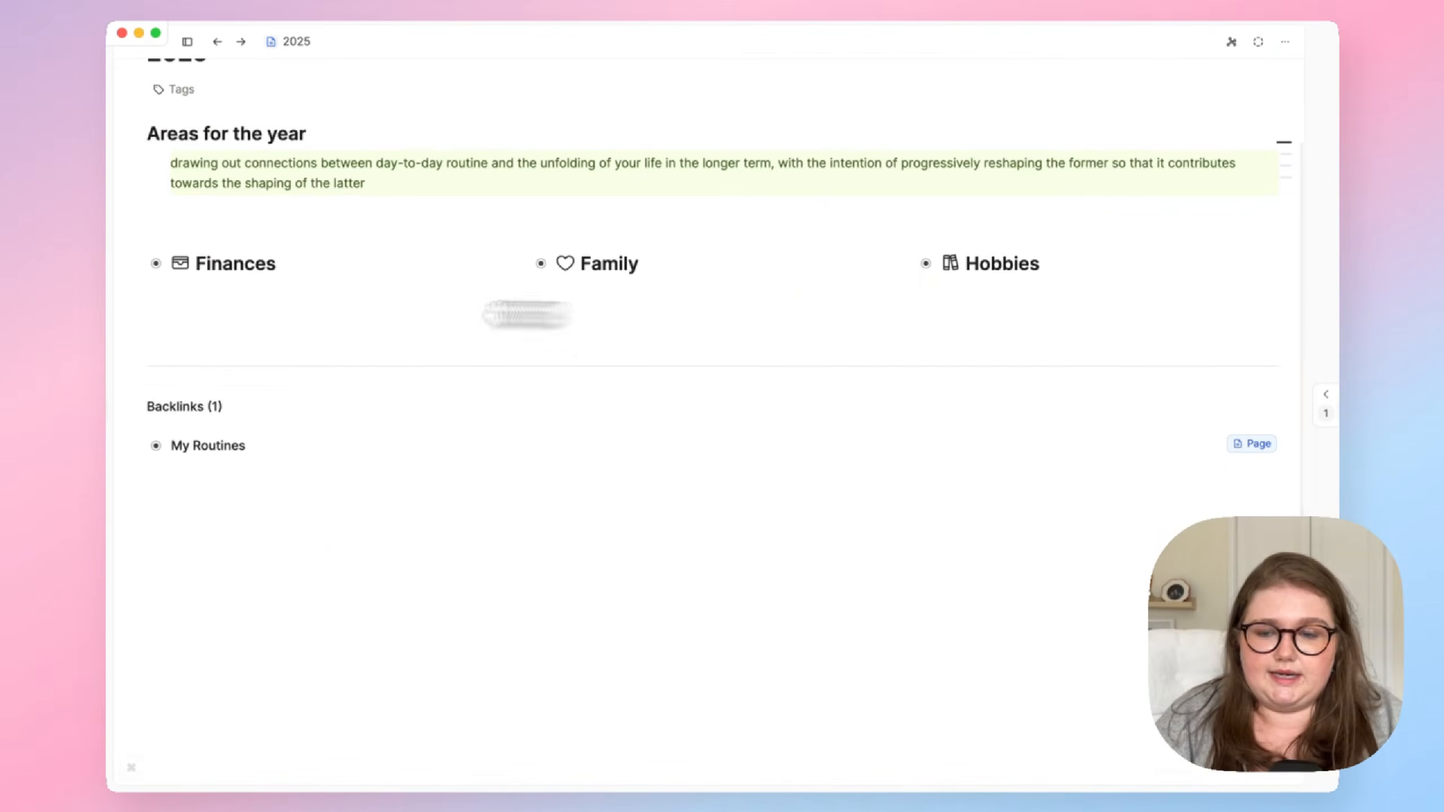
pyautogui.click(142, 262)
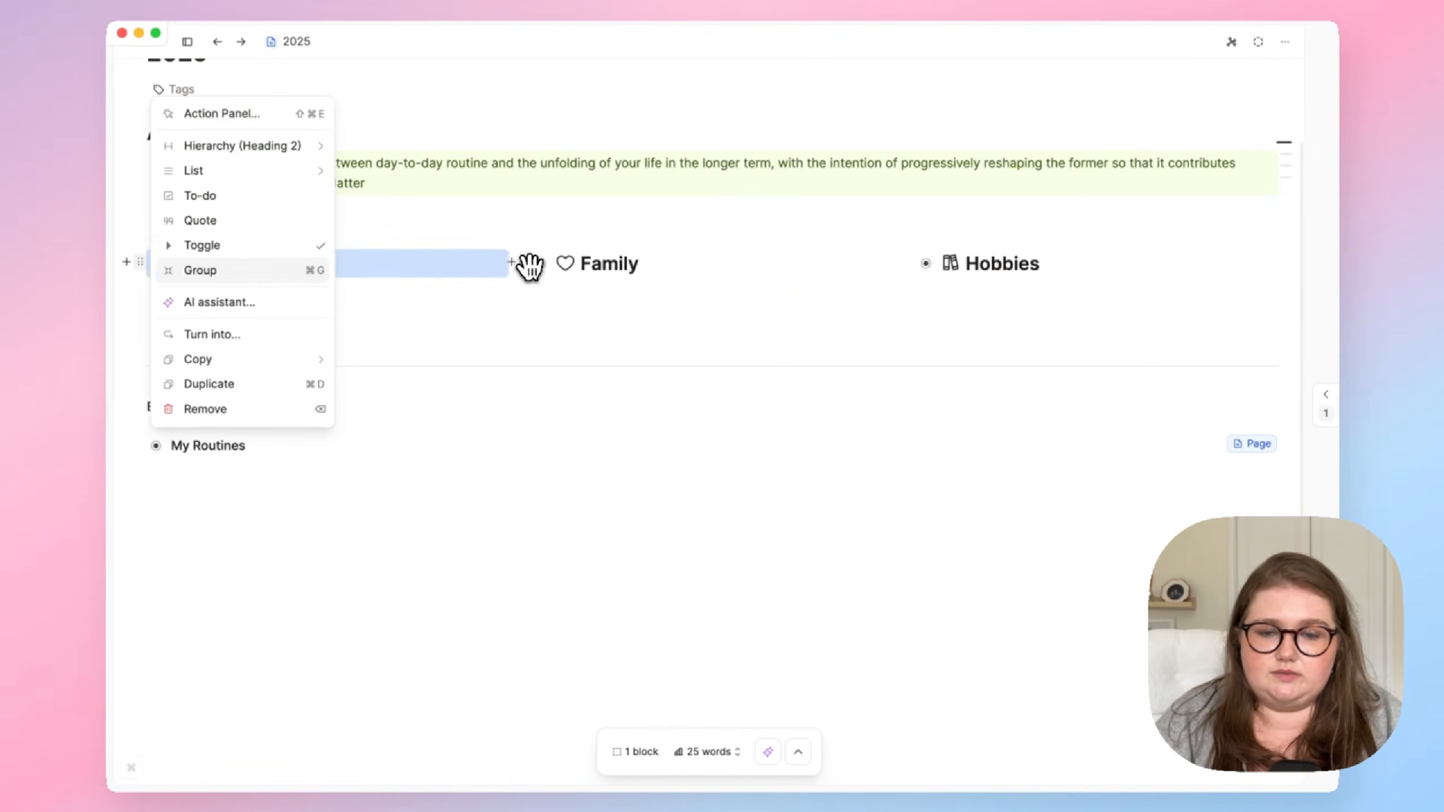
pyautogui.click(528, 265)
pyautogui.click(912, 263)
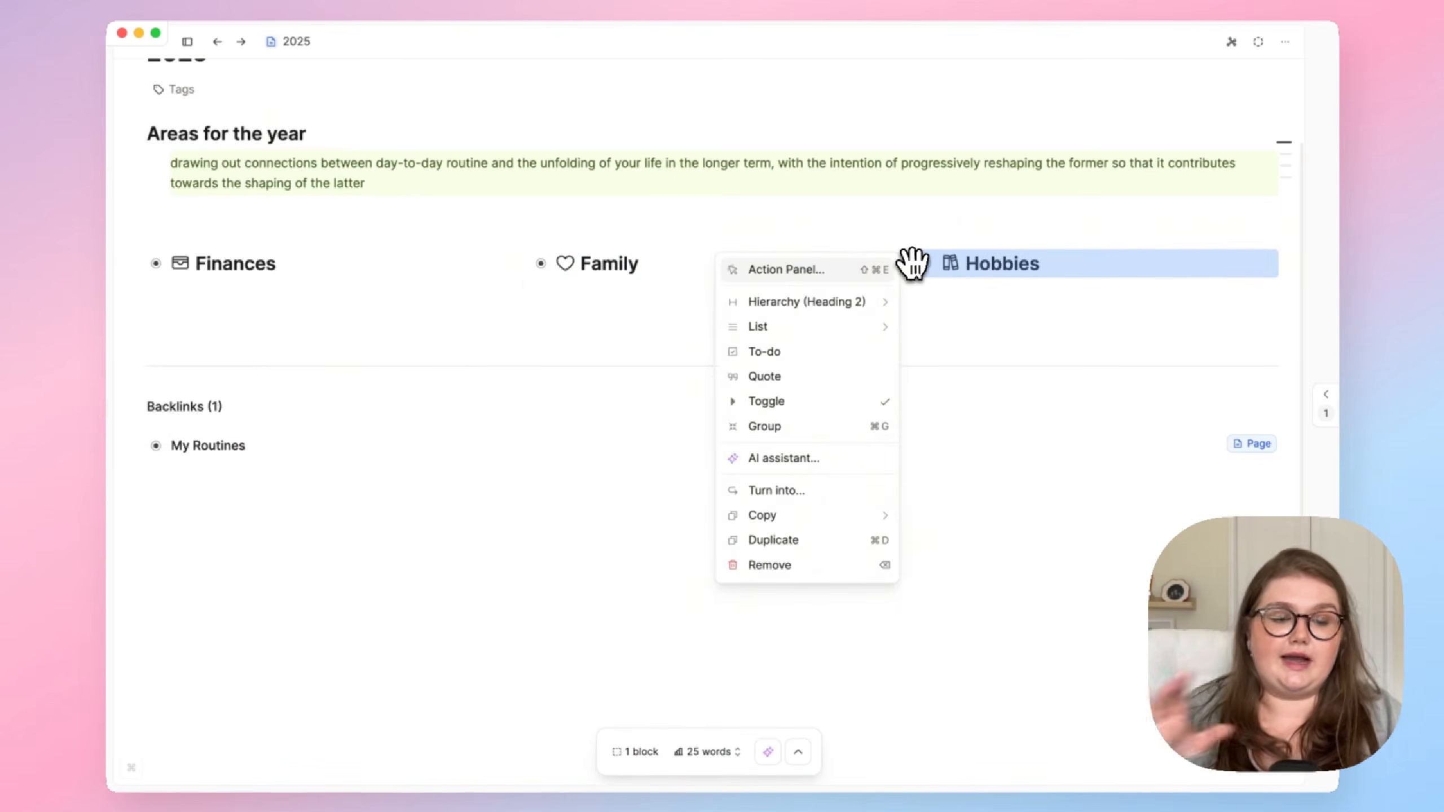
# Expand the Finances, Family and Hobbies toggles and review their contents side by side.
pyautogui.click(156, 264)
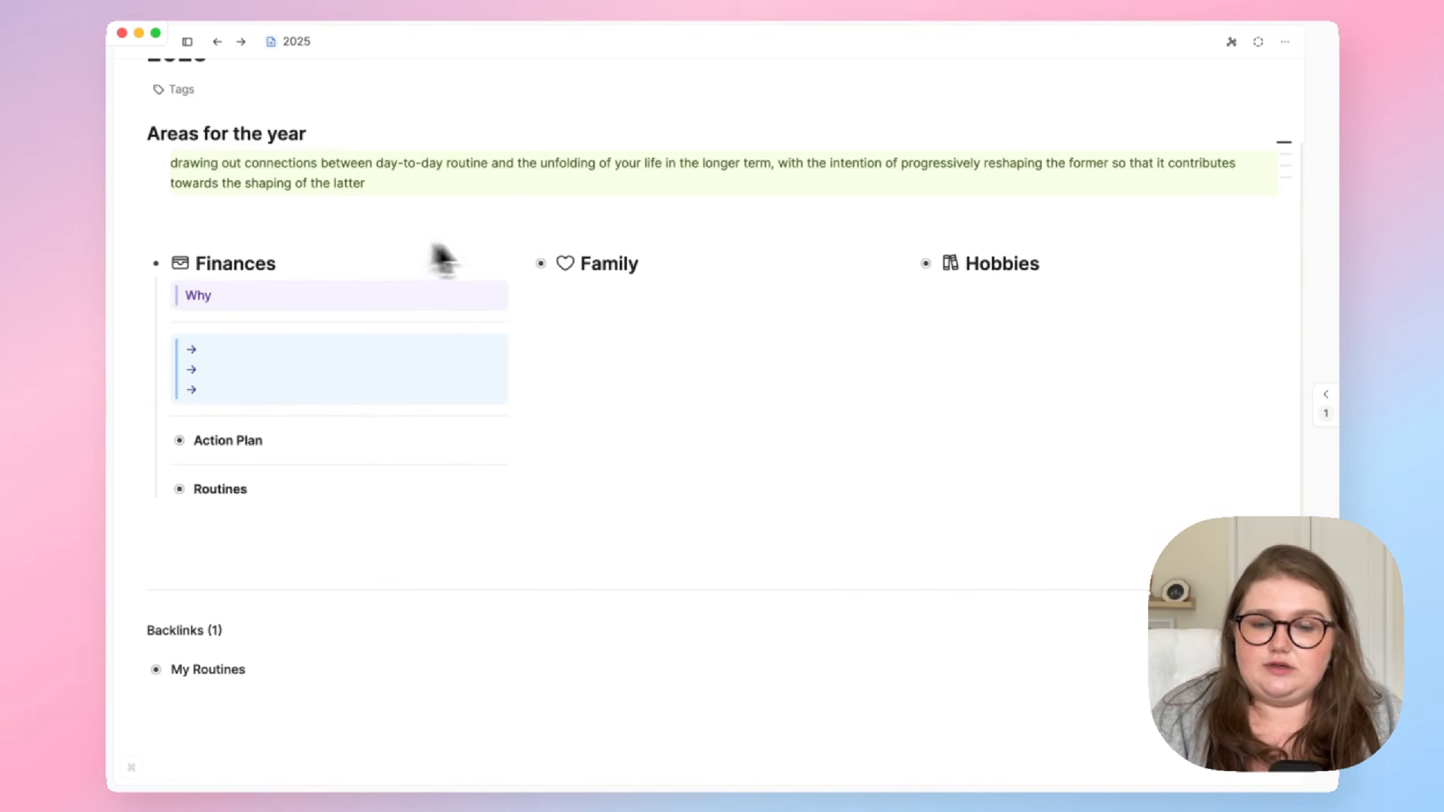
pyautogui.click(540, 263)
pyautogui.click(925, 263)
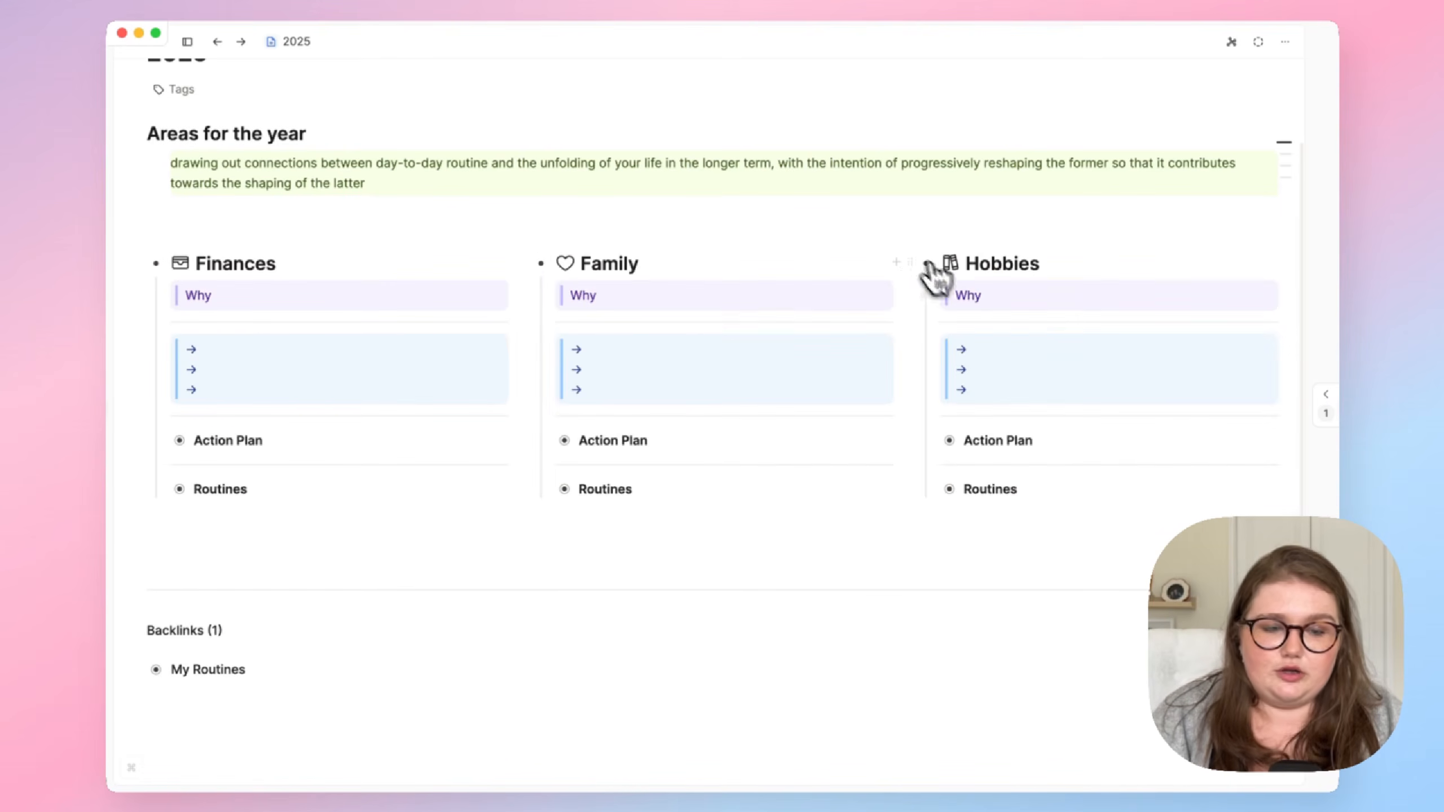
pyautogui.scroll(-1, 1005, 348)
pyautogui.scroll(1, 966, 364)
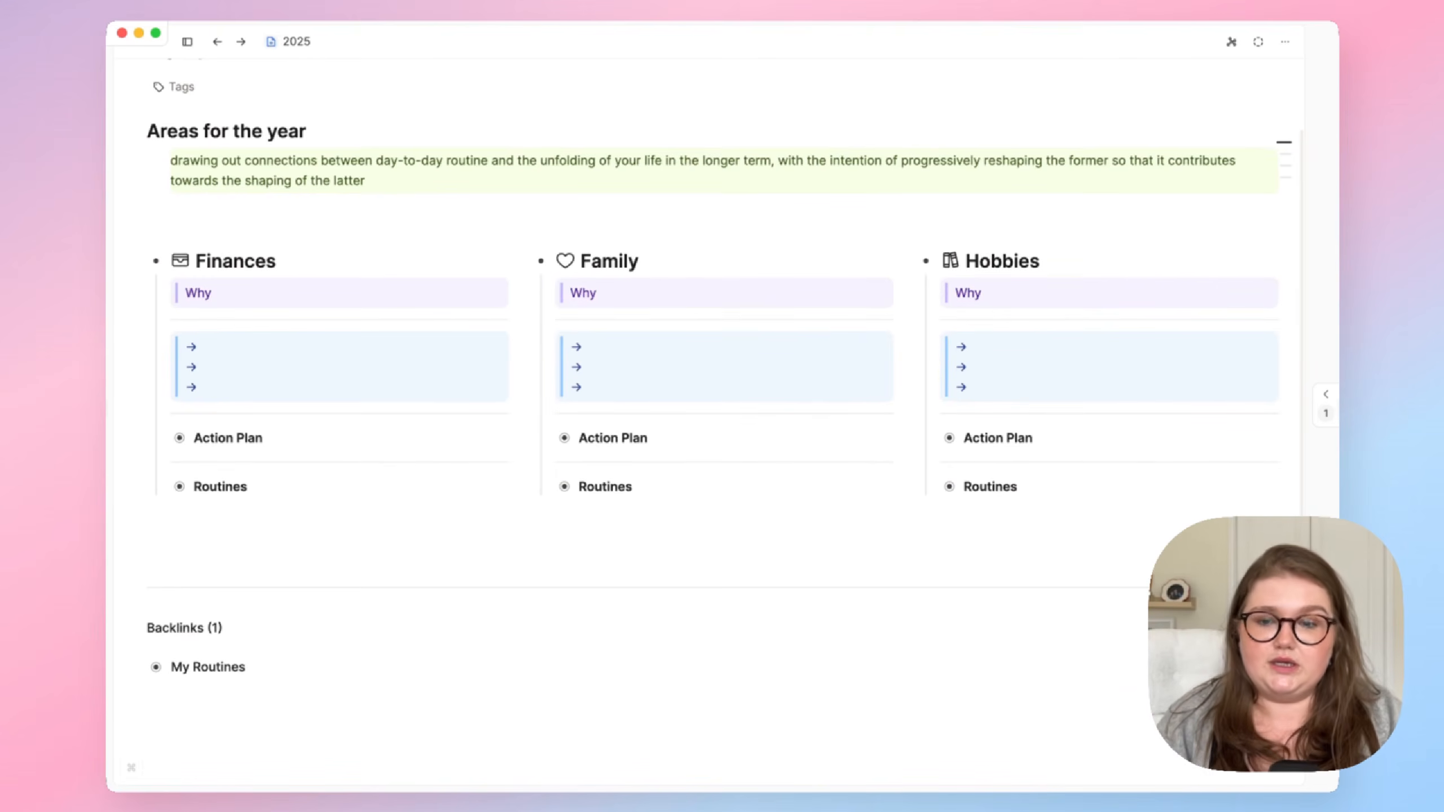
pyautogui.scroll(2, 941, 373)
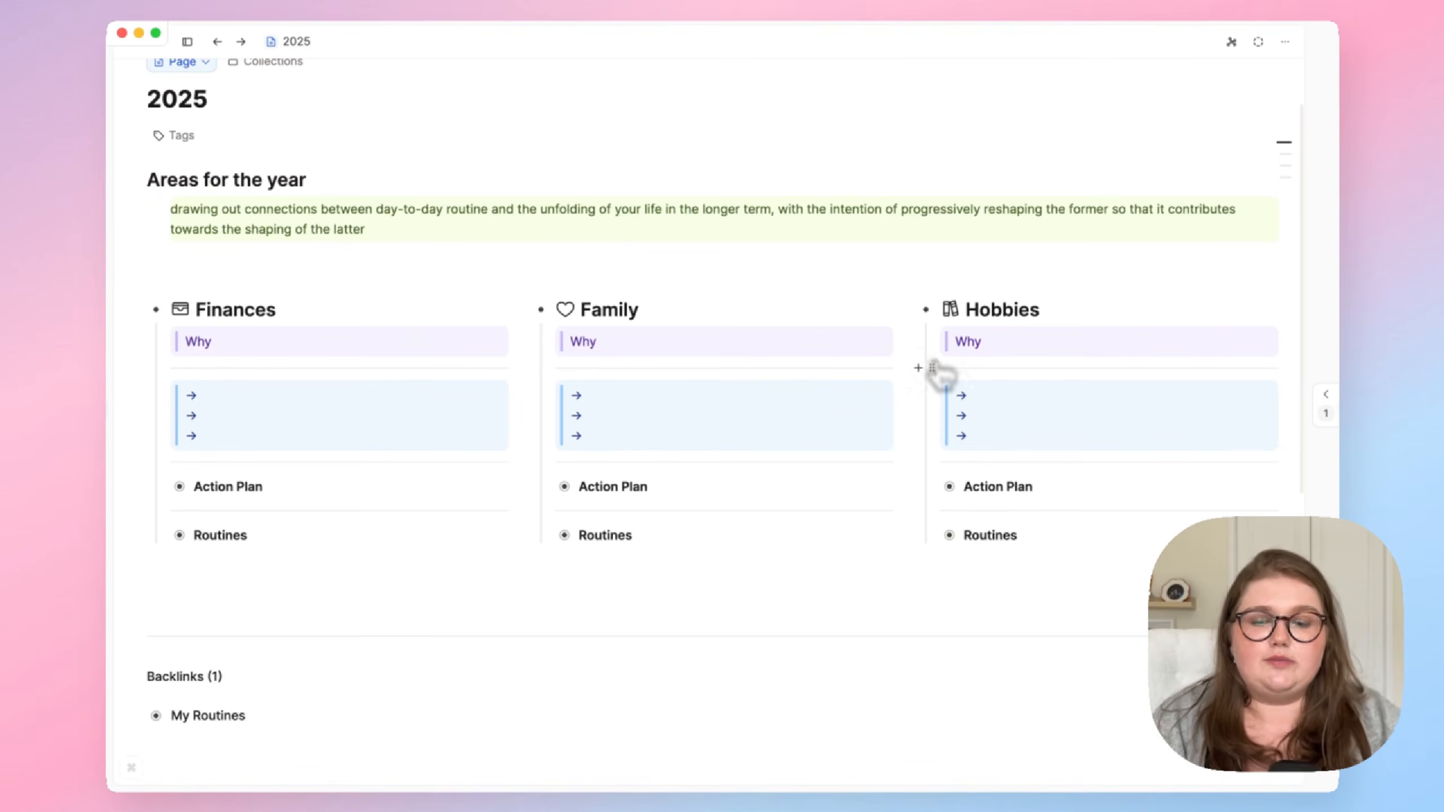
# Insert a table block below the Finances, Family and Hobbies columns.
pyautogui.scroll(-4, 625, 489)
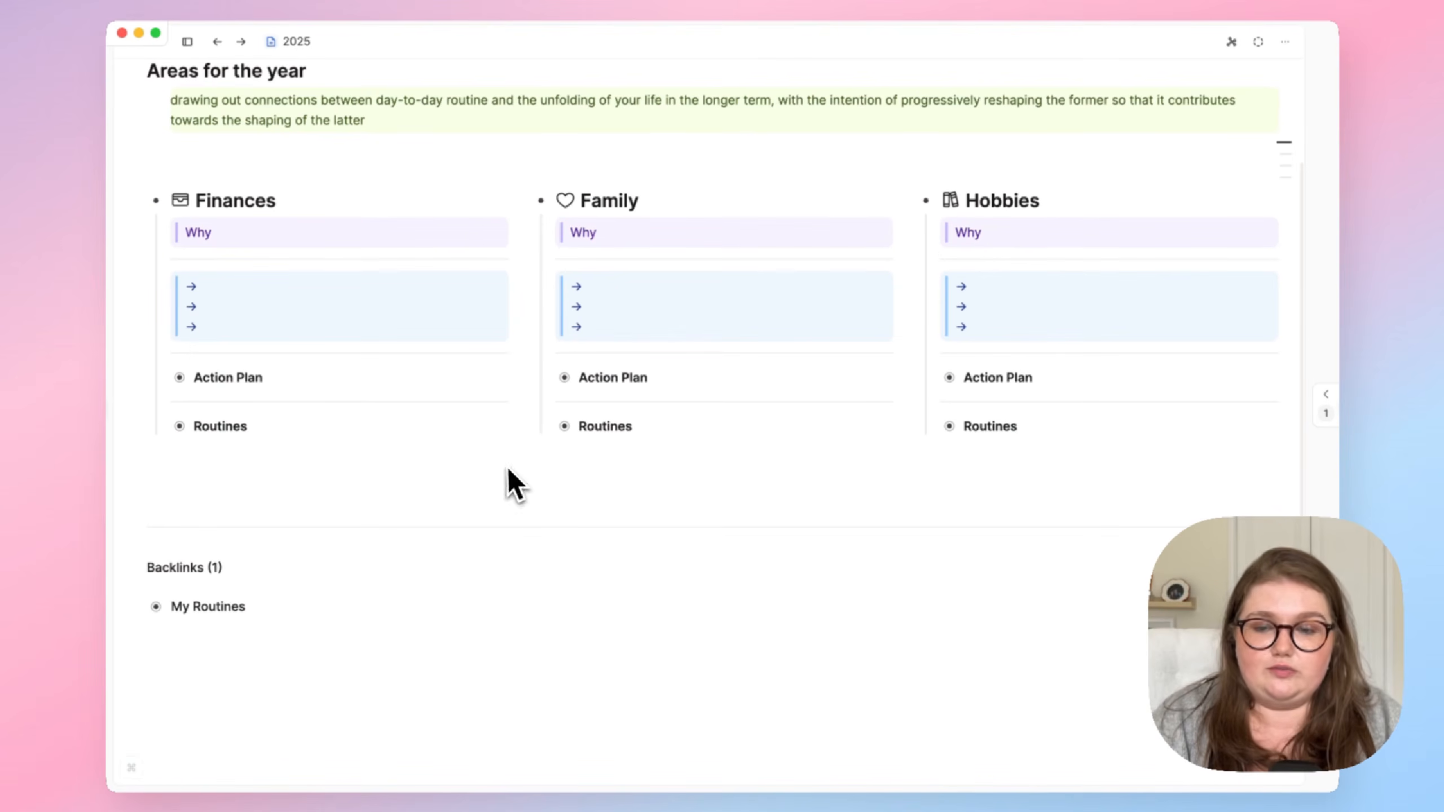
pyautogui.click(126, 201)
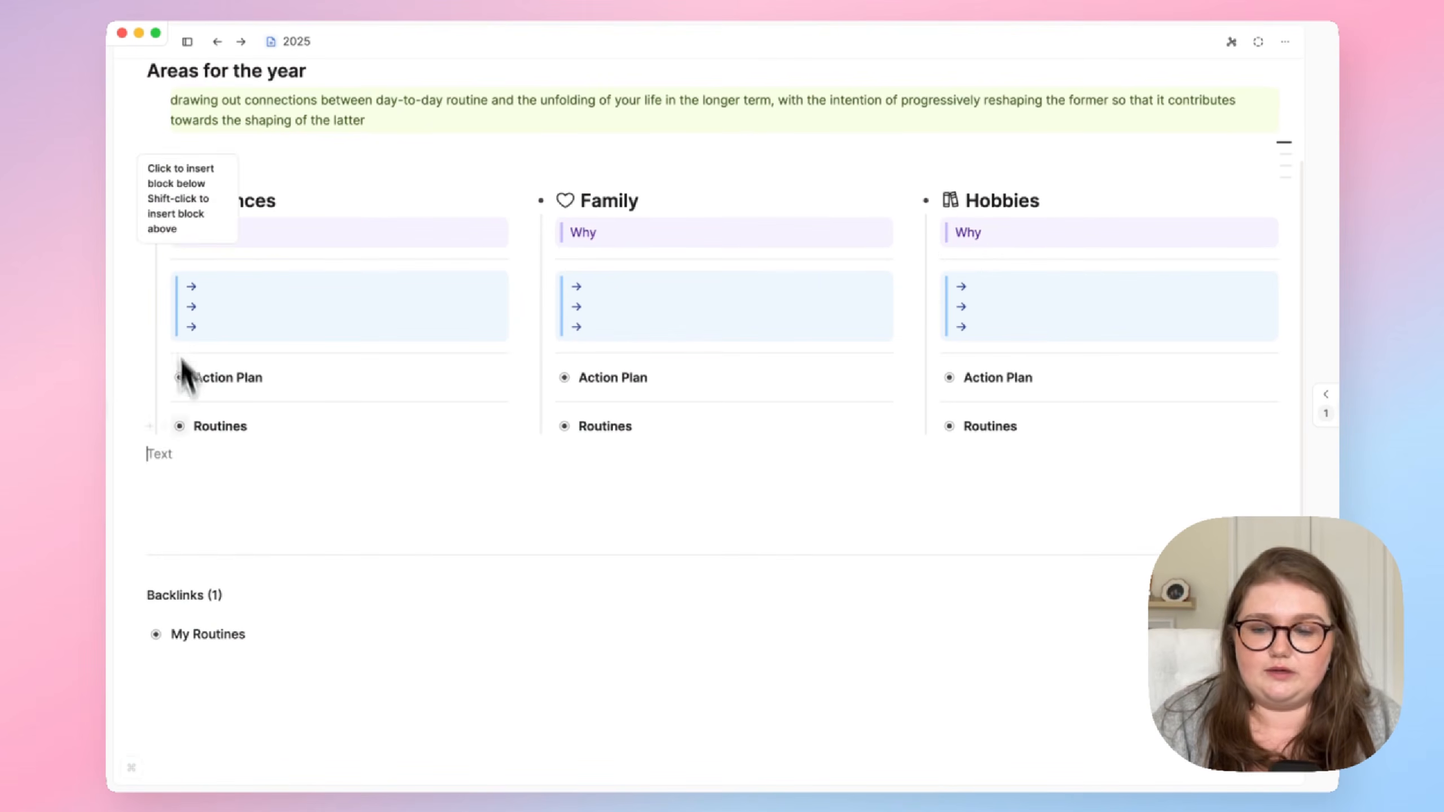
pyautogui.write('/table')
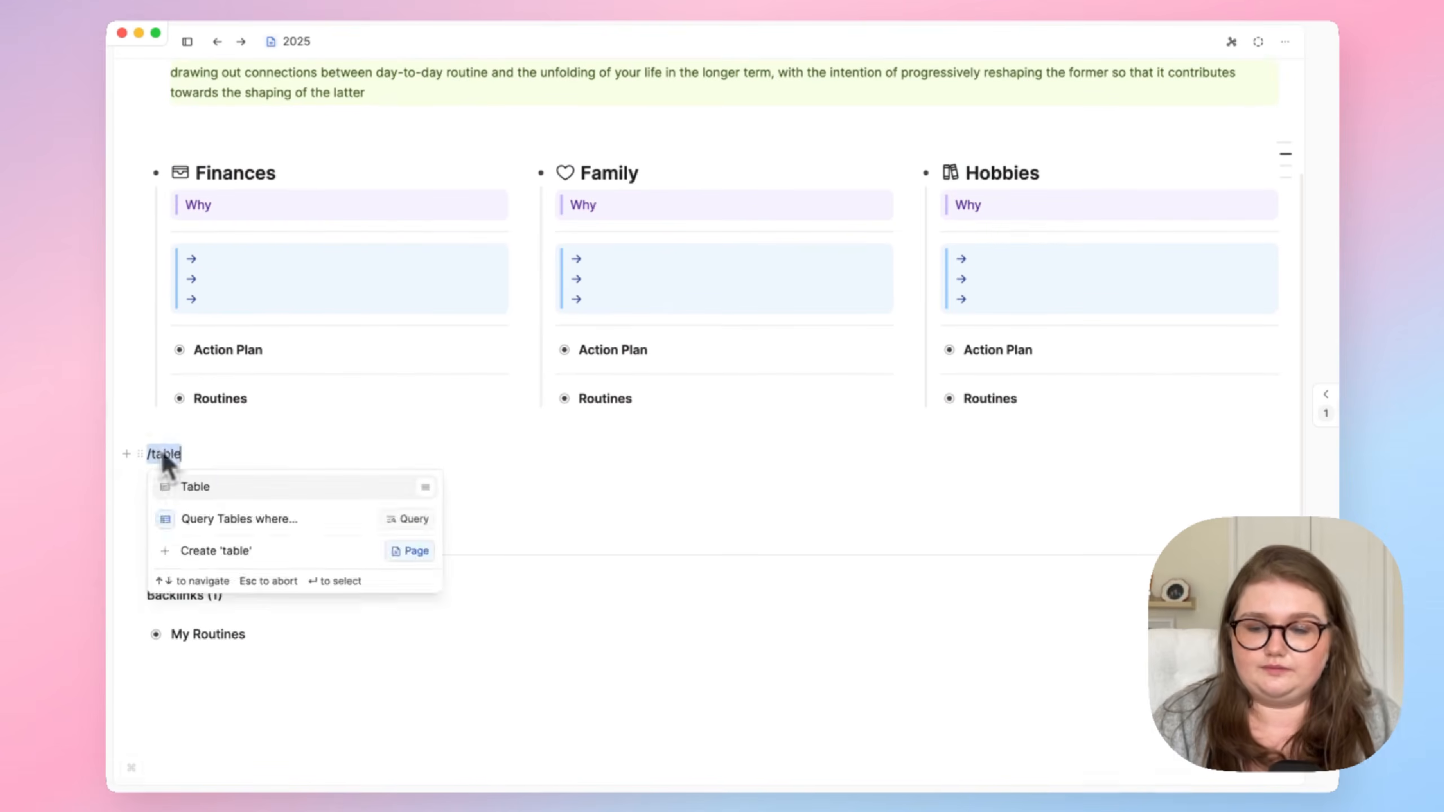
pyautogui.press('Return')
# Fill the table's first column with the labels Areas, Why, Goals, Action Plan and Routines, adding rows as needed.
pyautogui.write('Areas')
pyautogui.press('Tab')
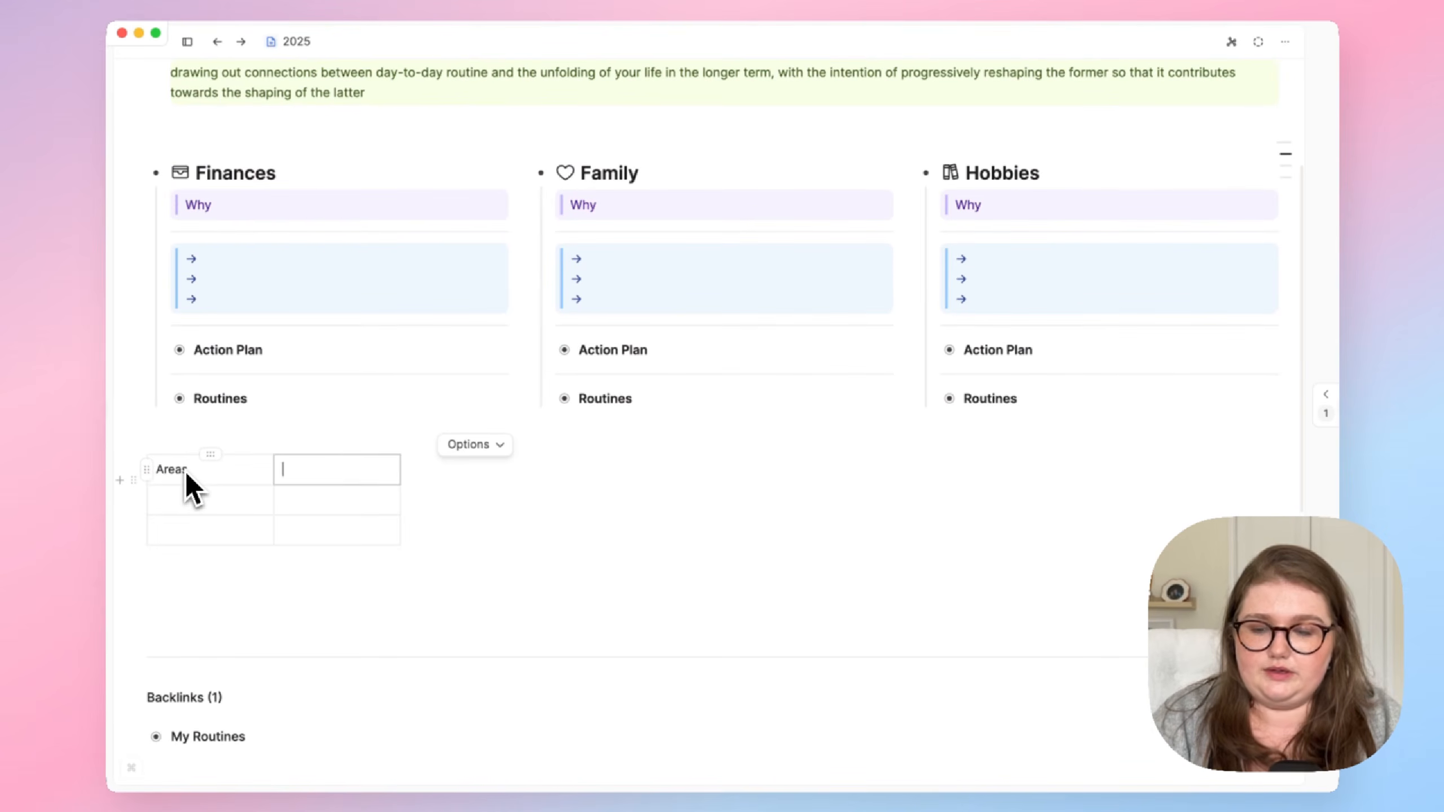
pyautogui.press('Tab')
pyautogui.write('Wh')
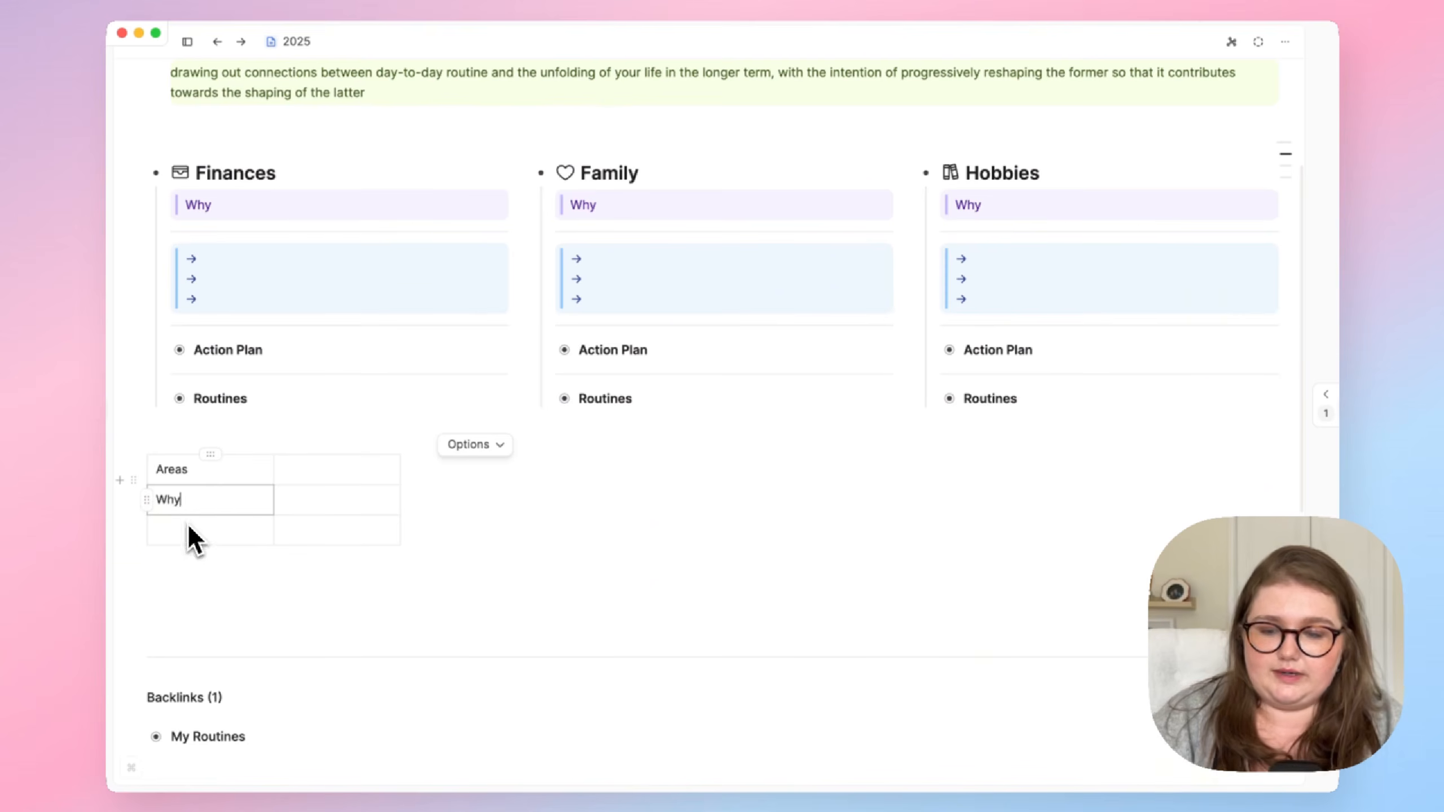
pyautogui.click(188, 527)
pyautogui.write('Goals')
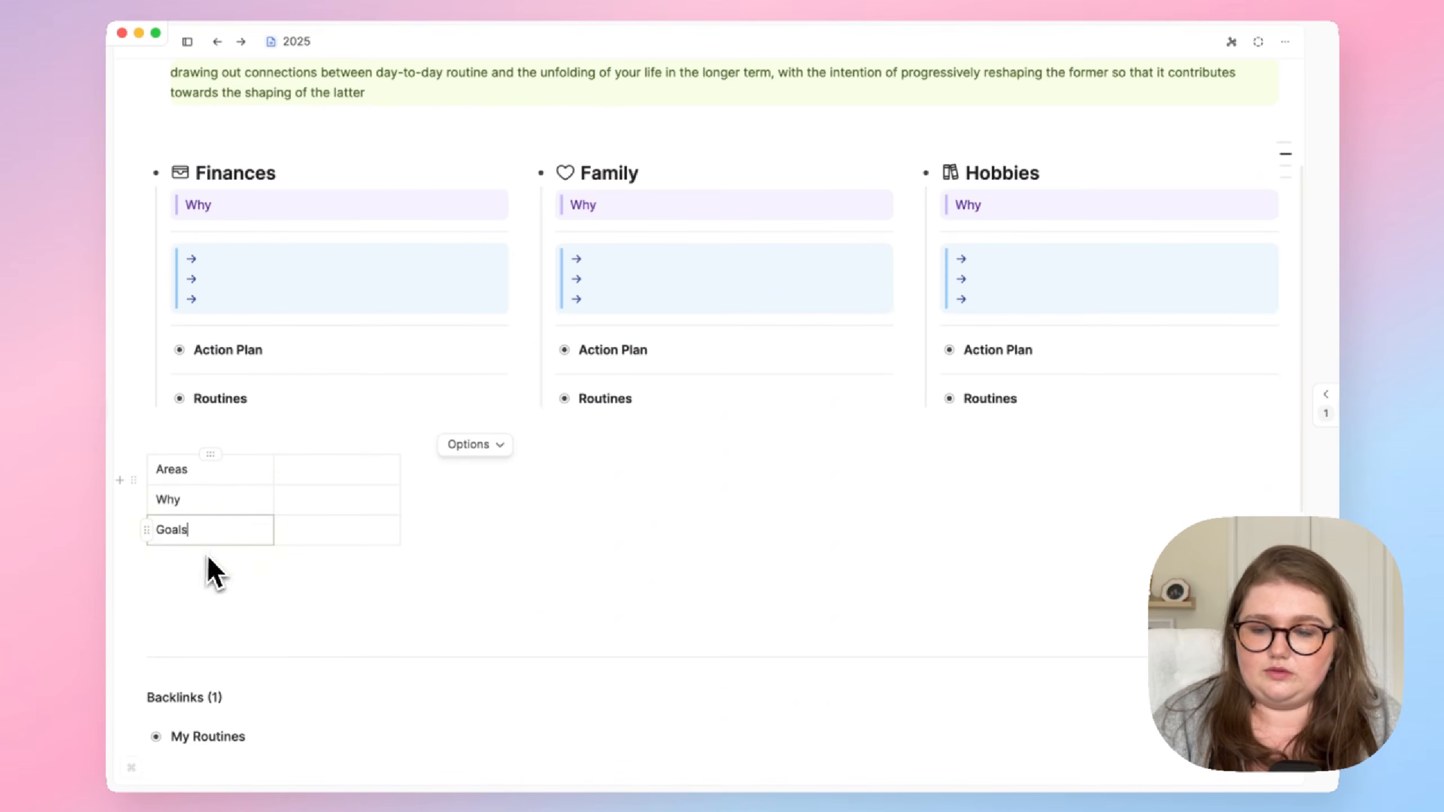
pyautogui.press('Return')
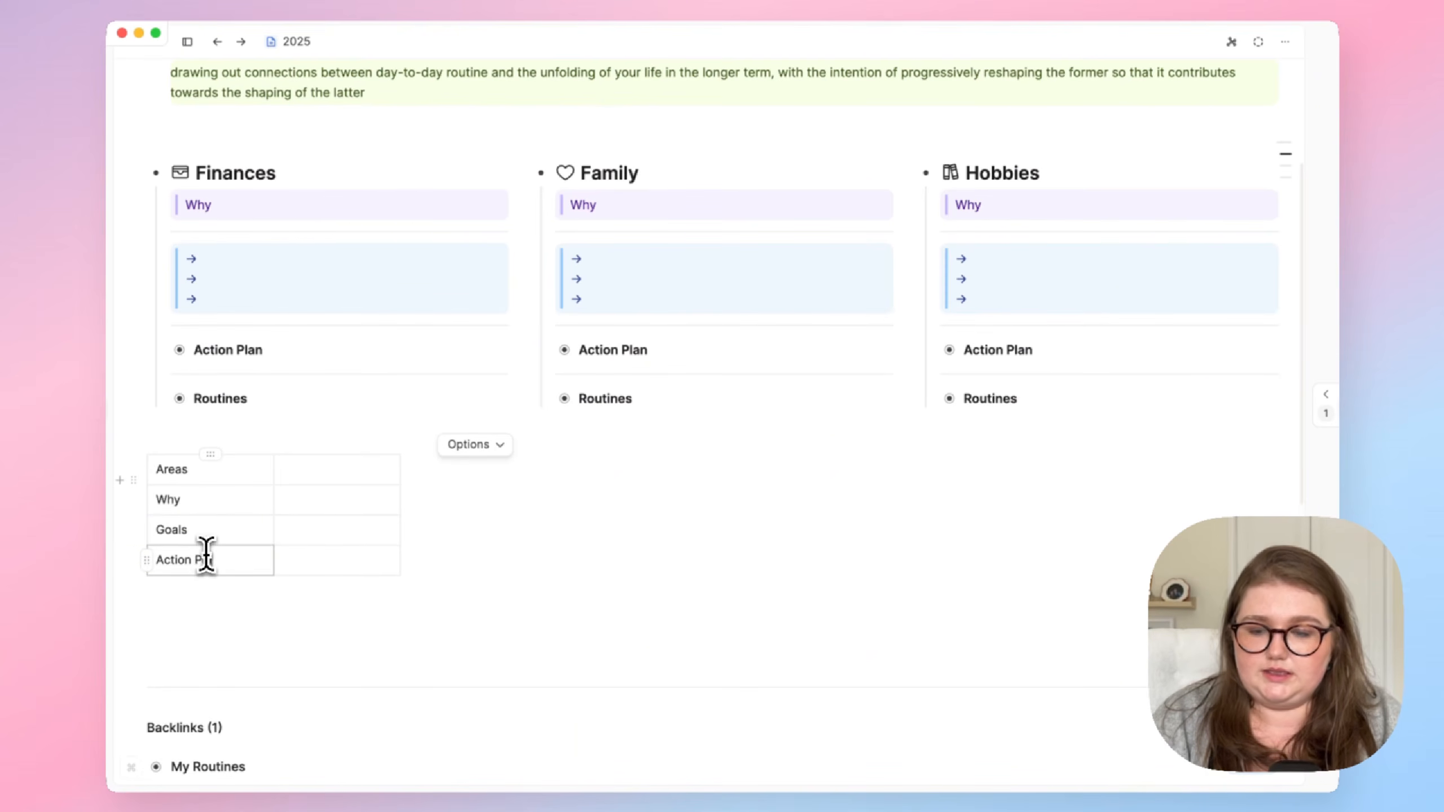
pyautogui.write('Action Plan')
pyautogui.press('Return')
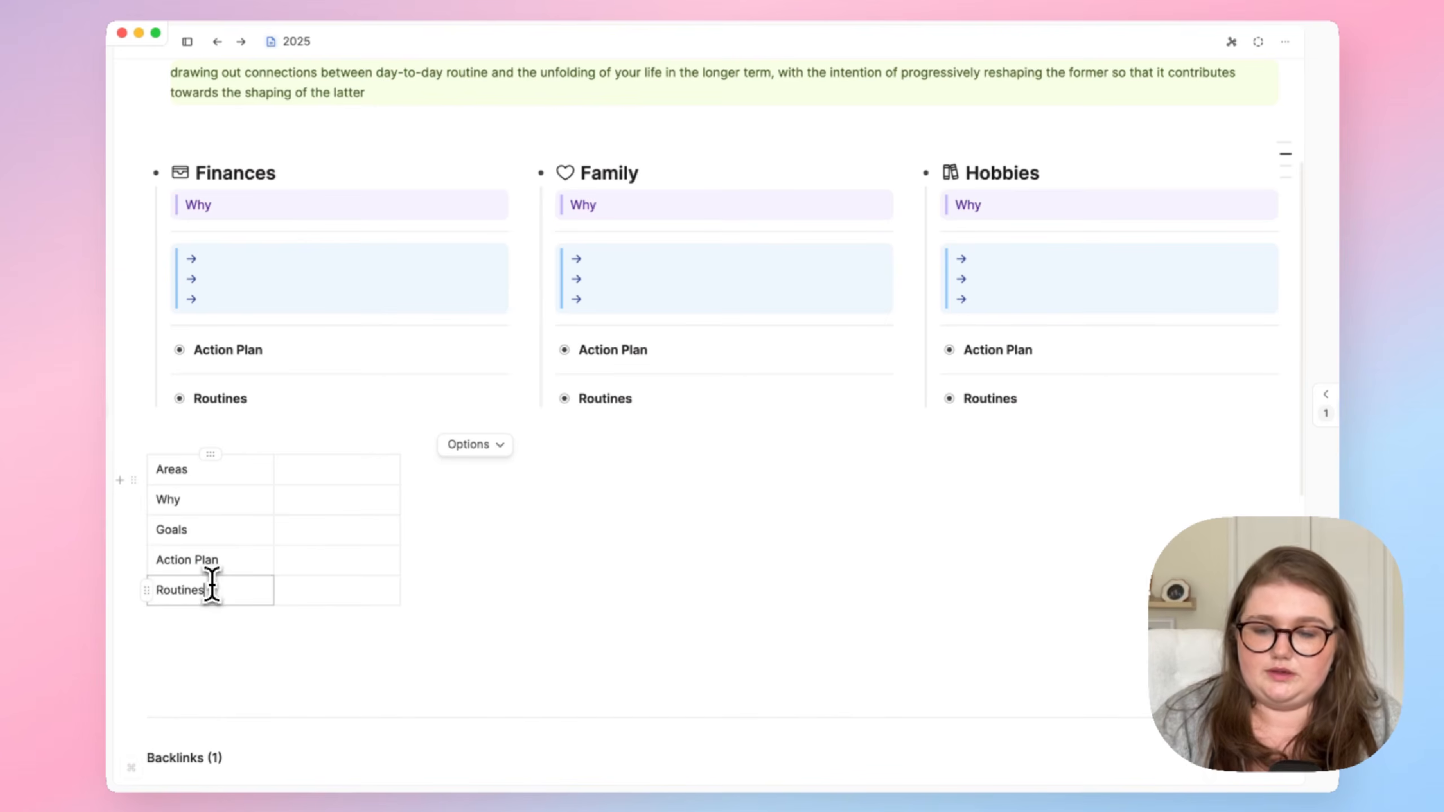
# Fill the rest of the table's first row with Finances, Family and Hobbies, adding two more columns.
pyautogui.click(307, 470)
pyautogui.write('Fina')
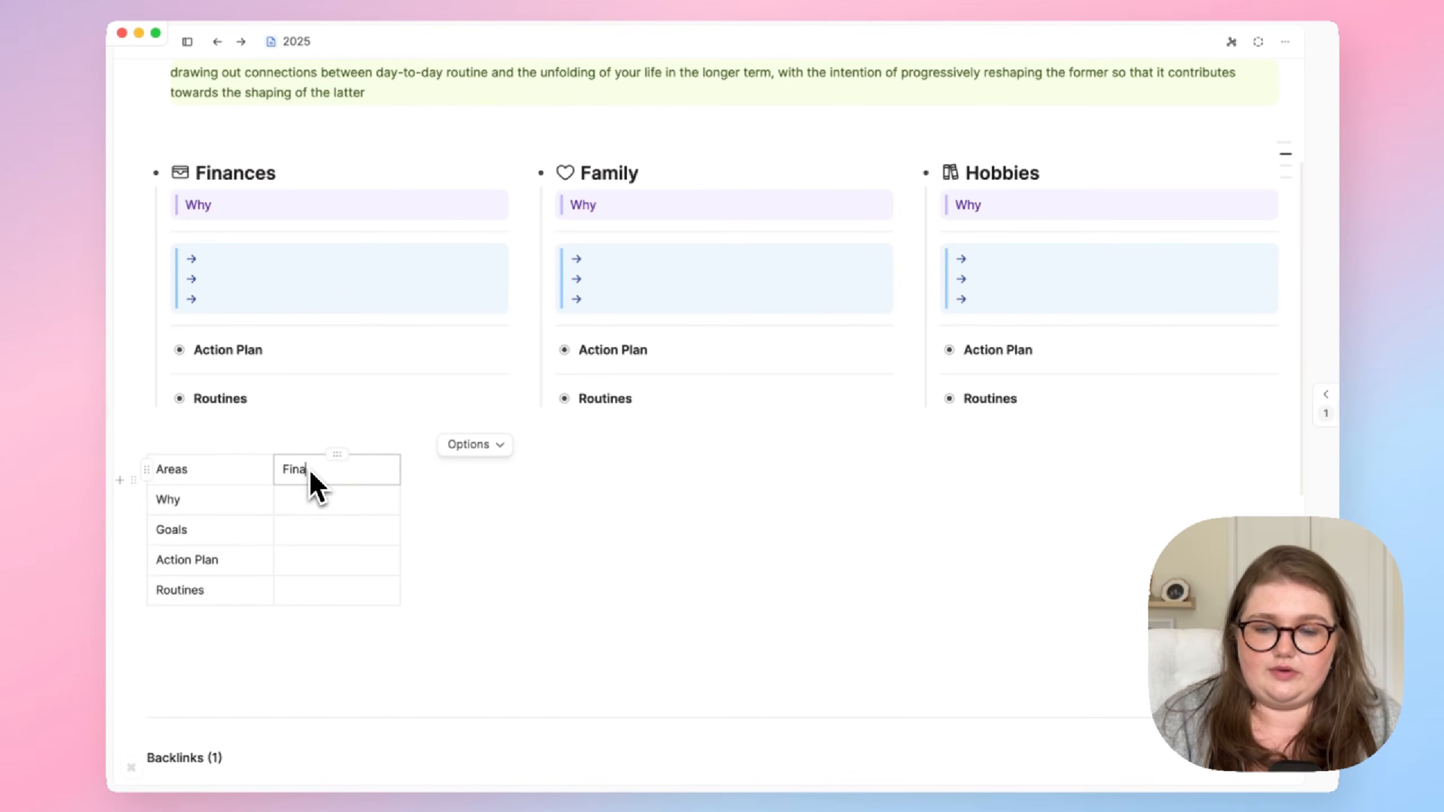
pyautogui.write('nces')
pyautogui.click(410, 482)
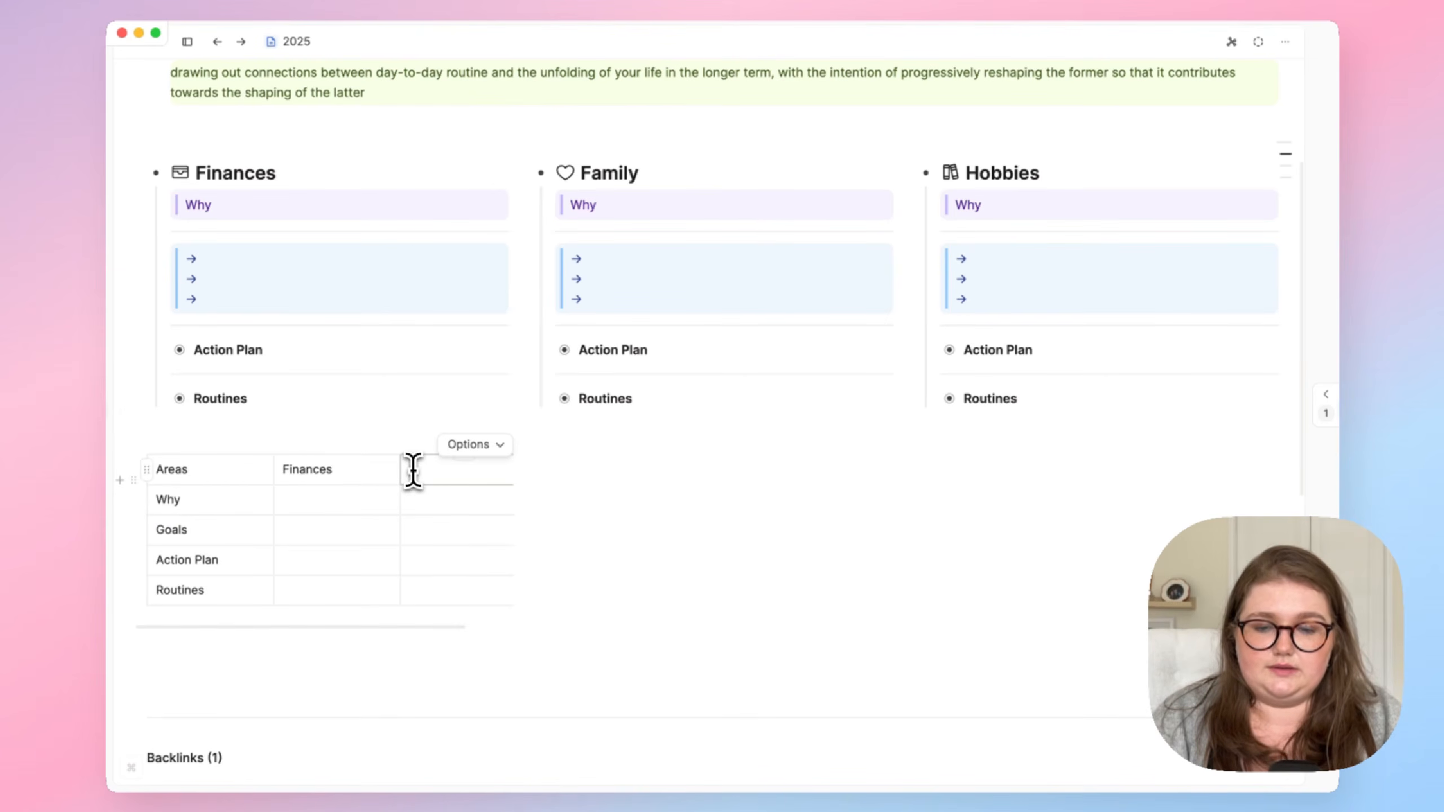
pyautogui.write('Family')
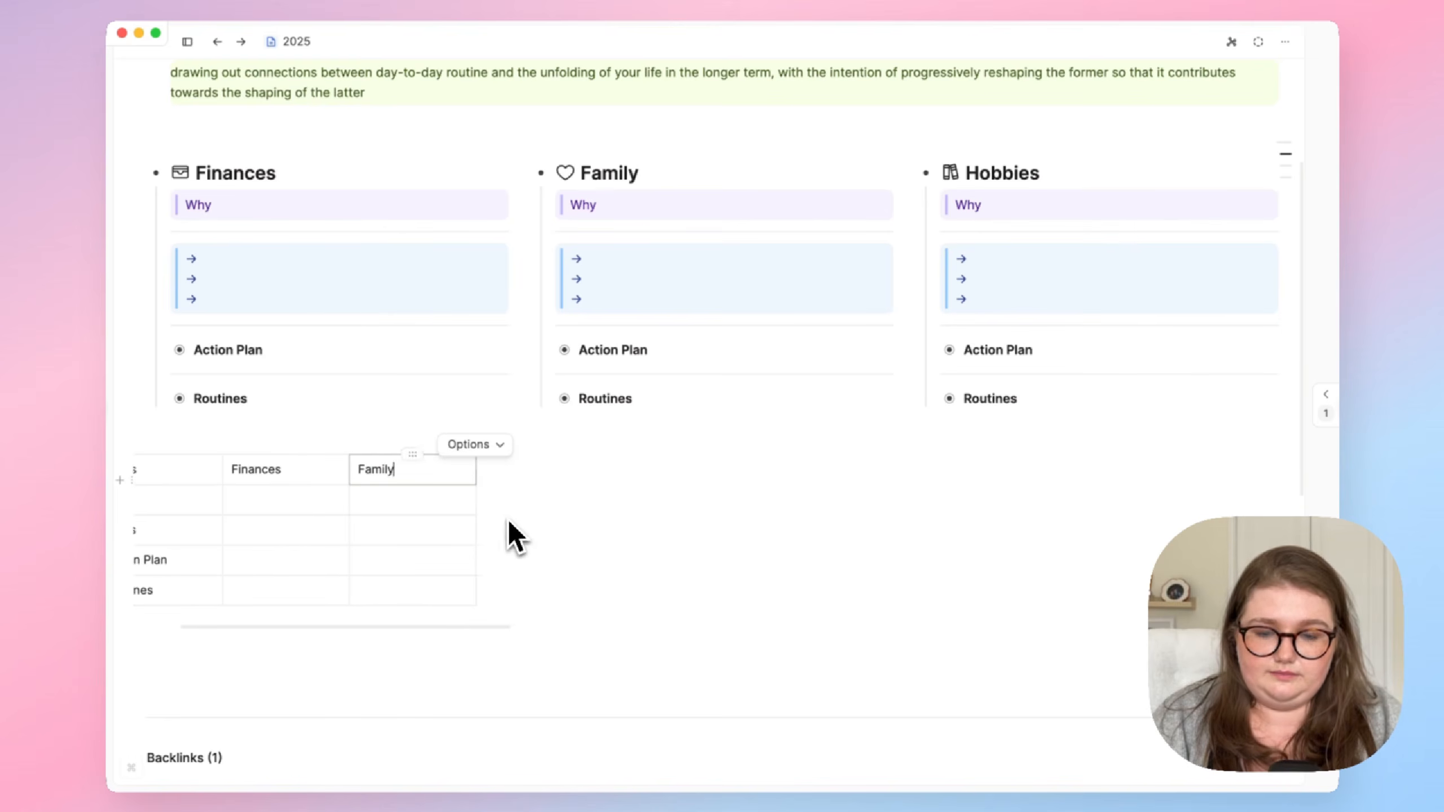
pyautogui.click(478, 496)
pyautogui.click(401, 469)
pyautogui.write('H')
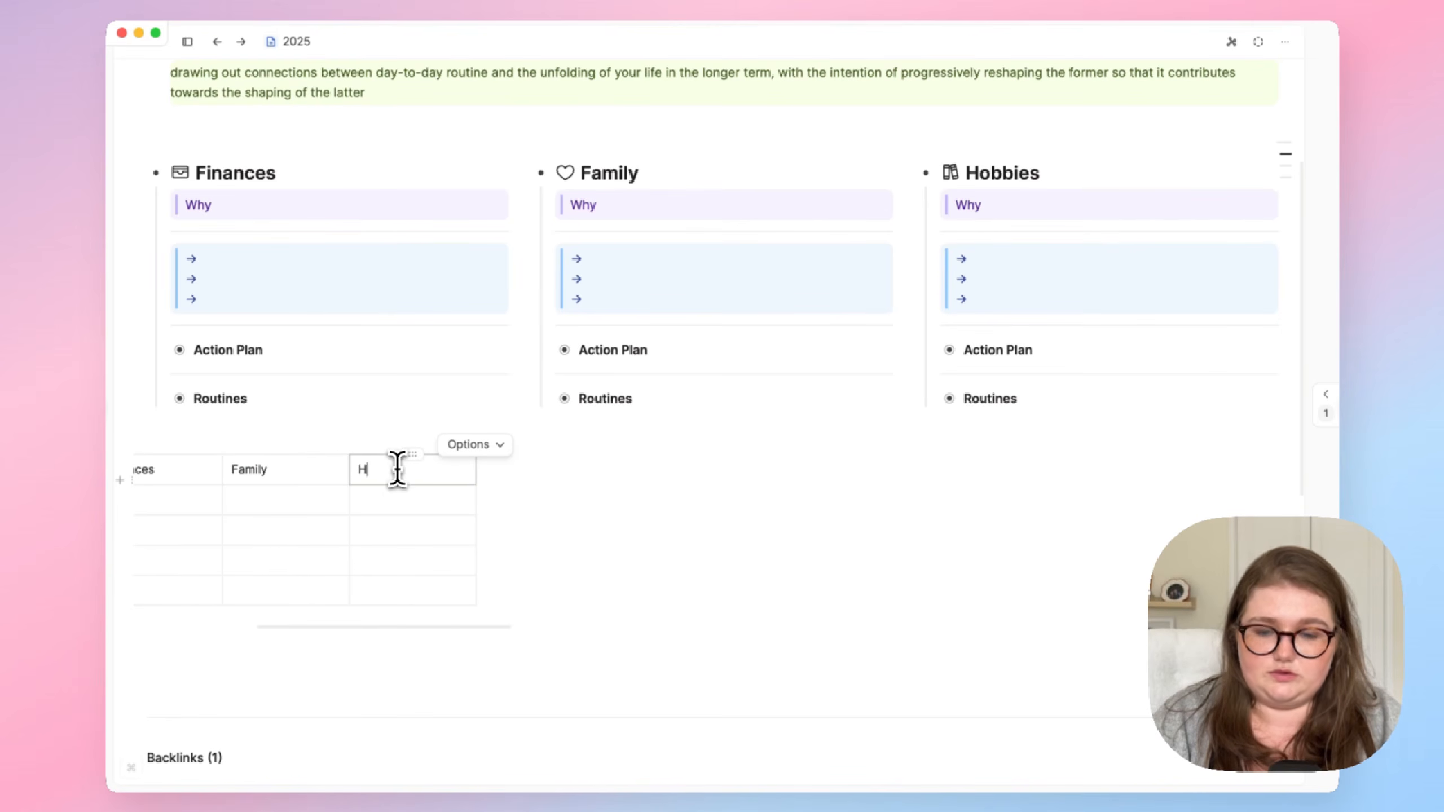
pyautogui.write('obbies')
pyautogui.hscroll(-5, 403, 563)
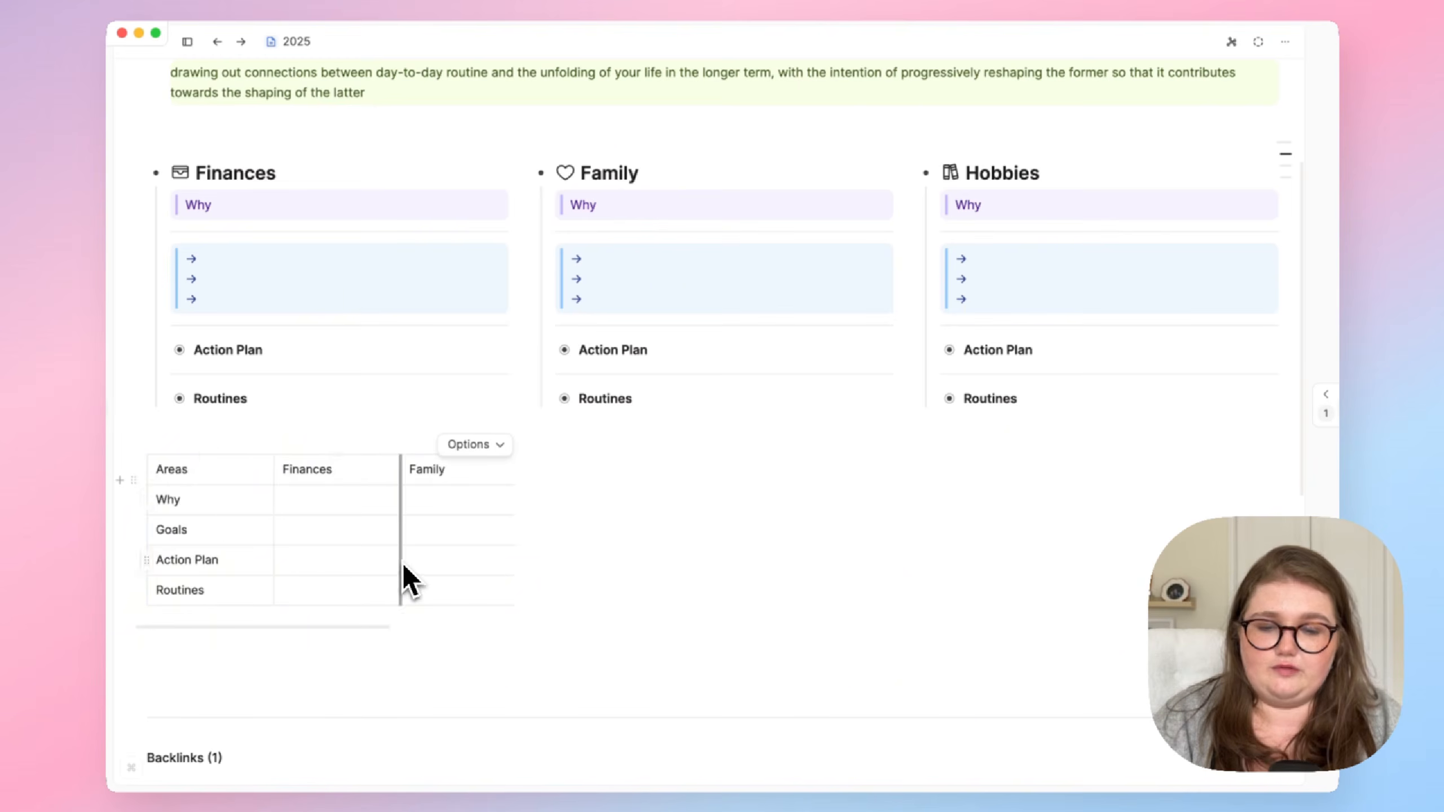
# Move the table out of the Finances column so it spans the full page width below the areas.
pyautogui.click(133, 480)
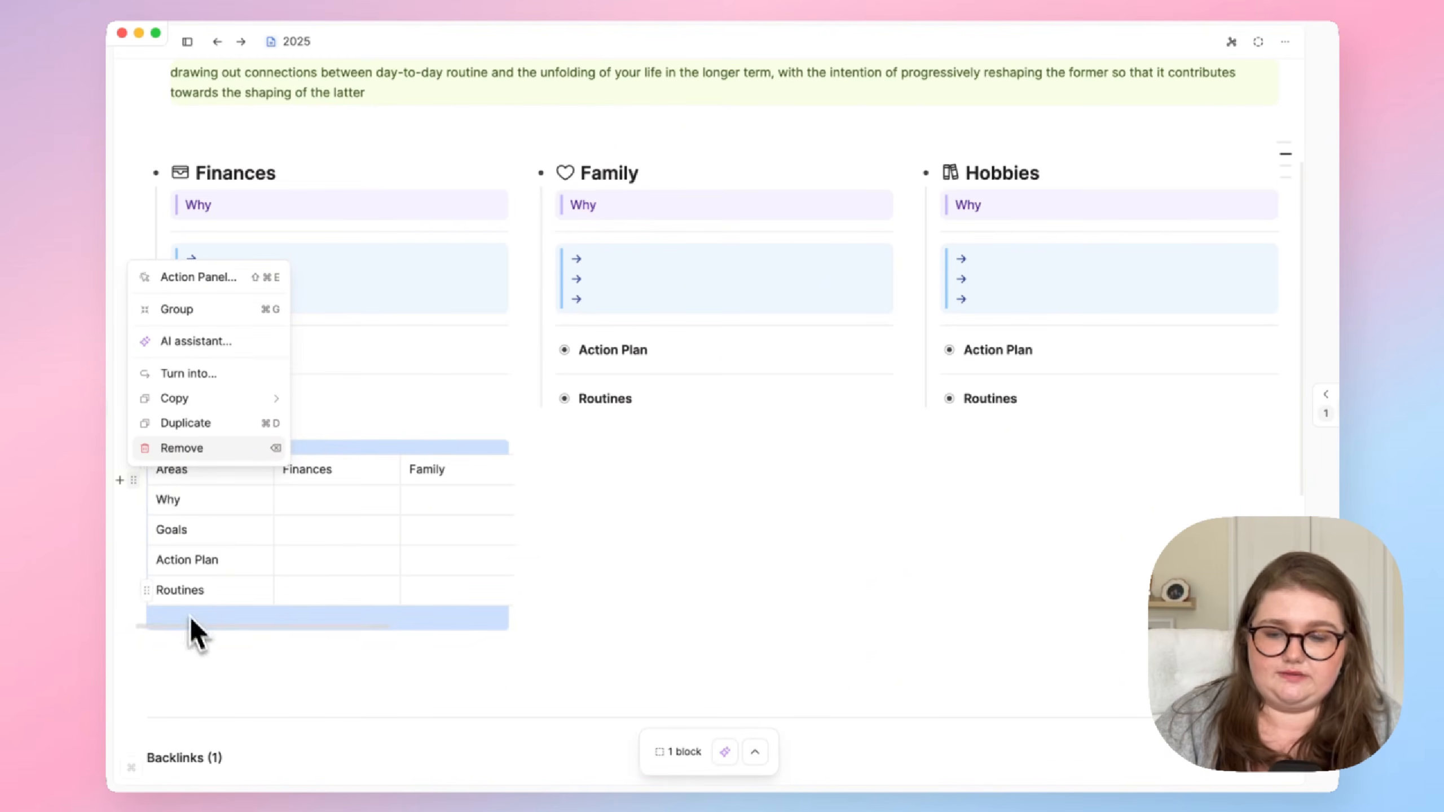
pyautogui.click(202, 671)
pyautogui.scroll(-3, 202, 672)
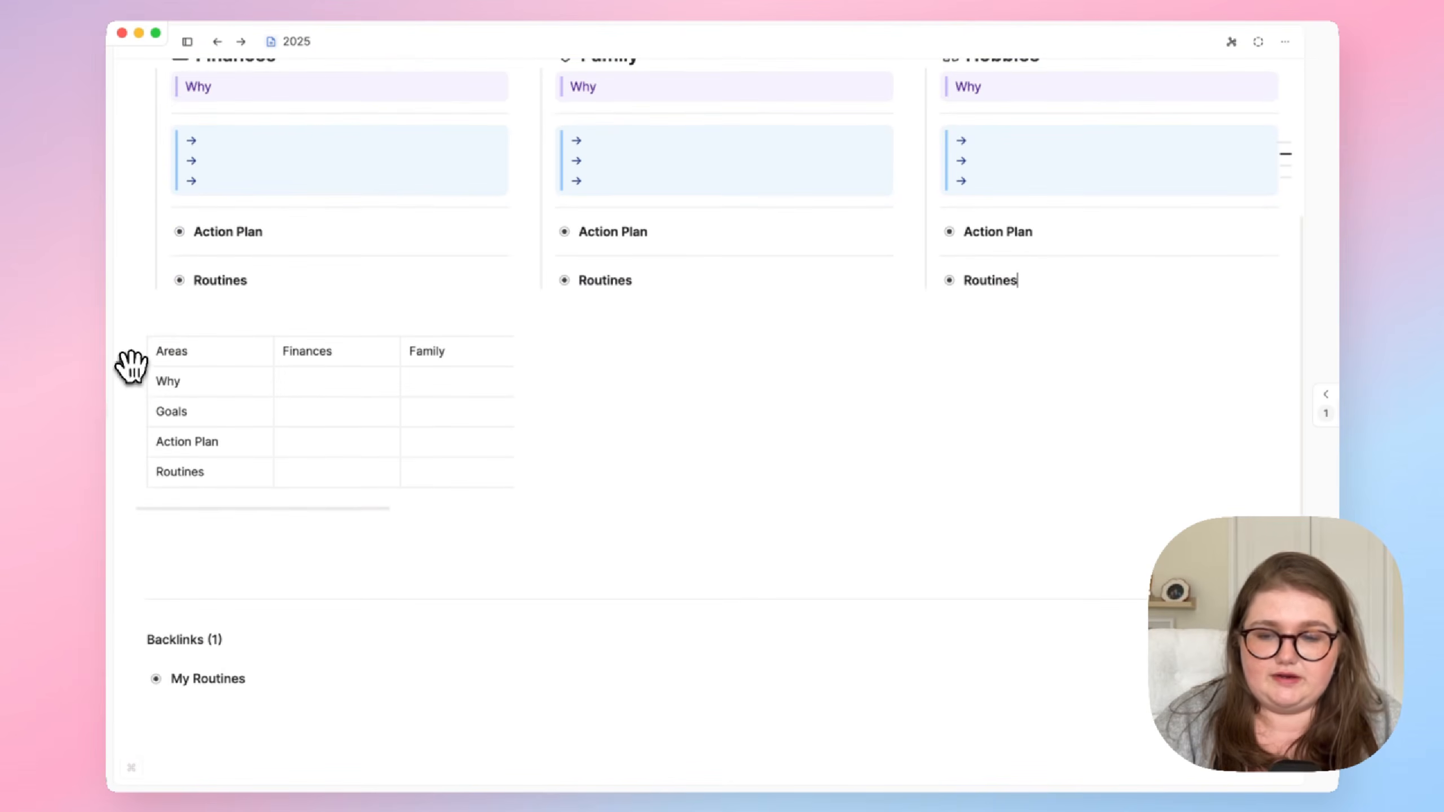
pyautogui.moveTo(131, 367); pyautogui.dragTo(182, 489)
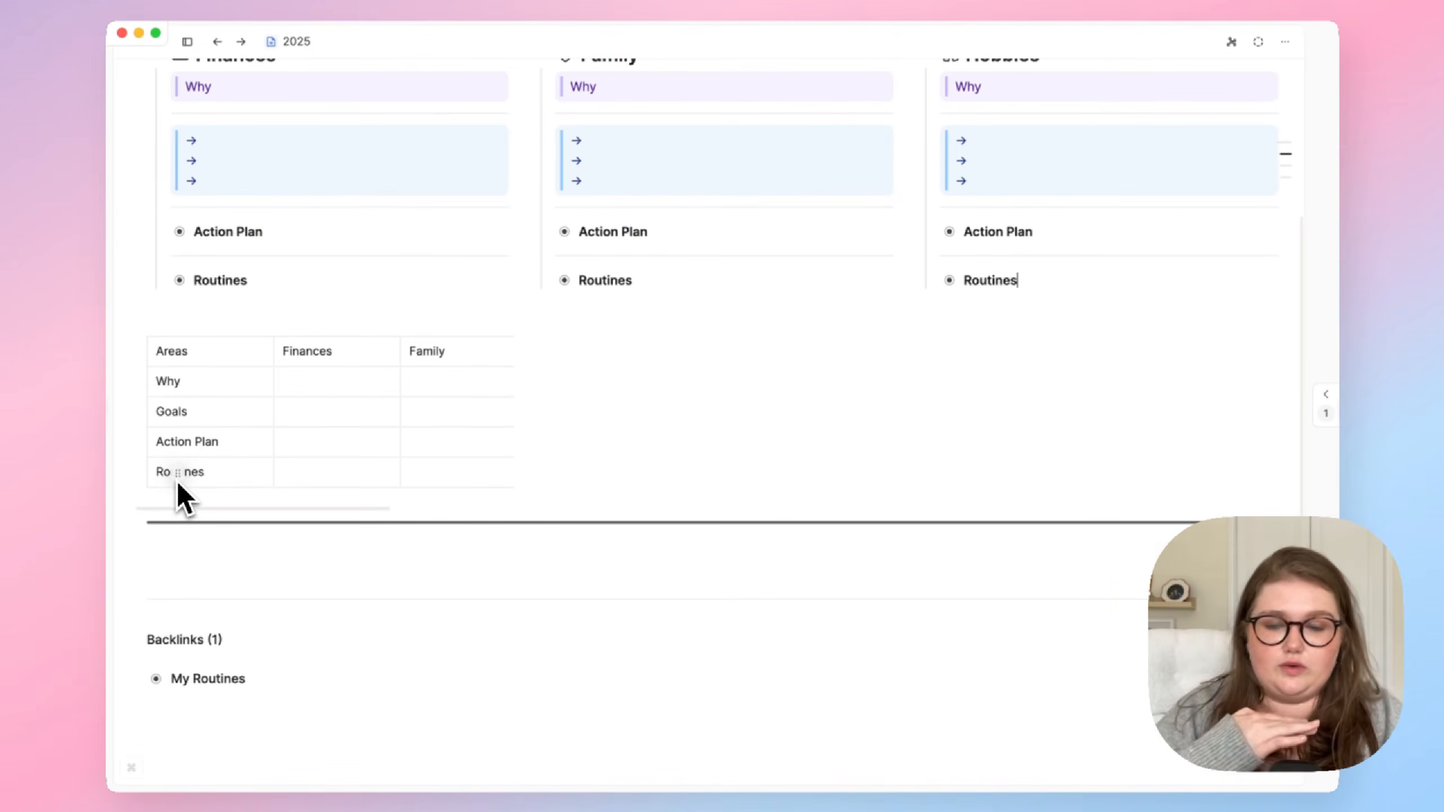
pyautogui.moveTo(177, 483); pyautogui.dragTo(177, 483)
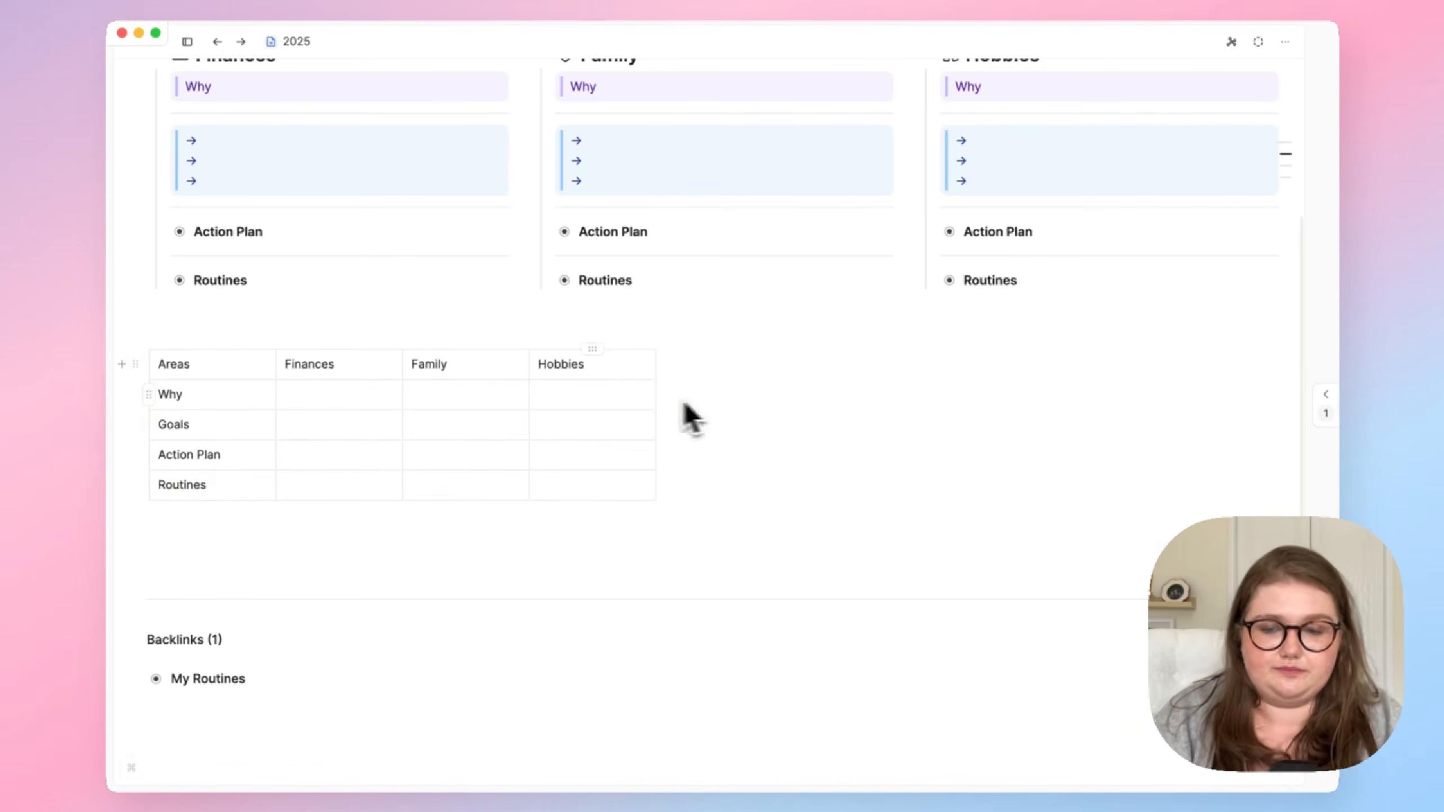
# Turn on the header row and the header column for the areas table.
pyautogui.click(580, 364)
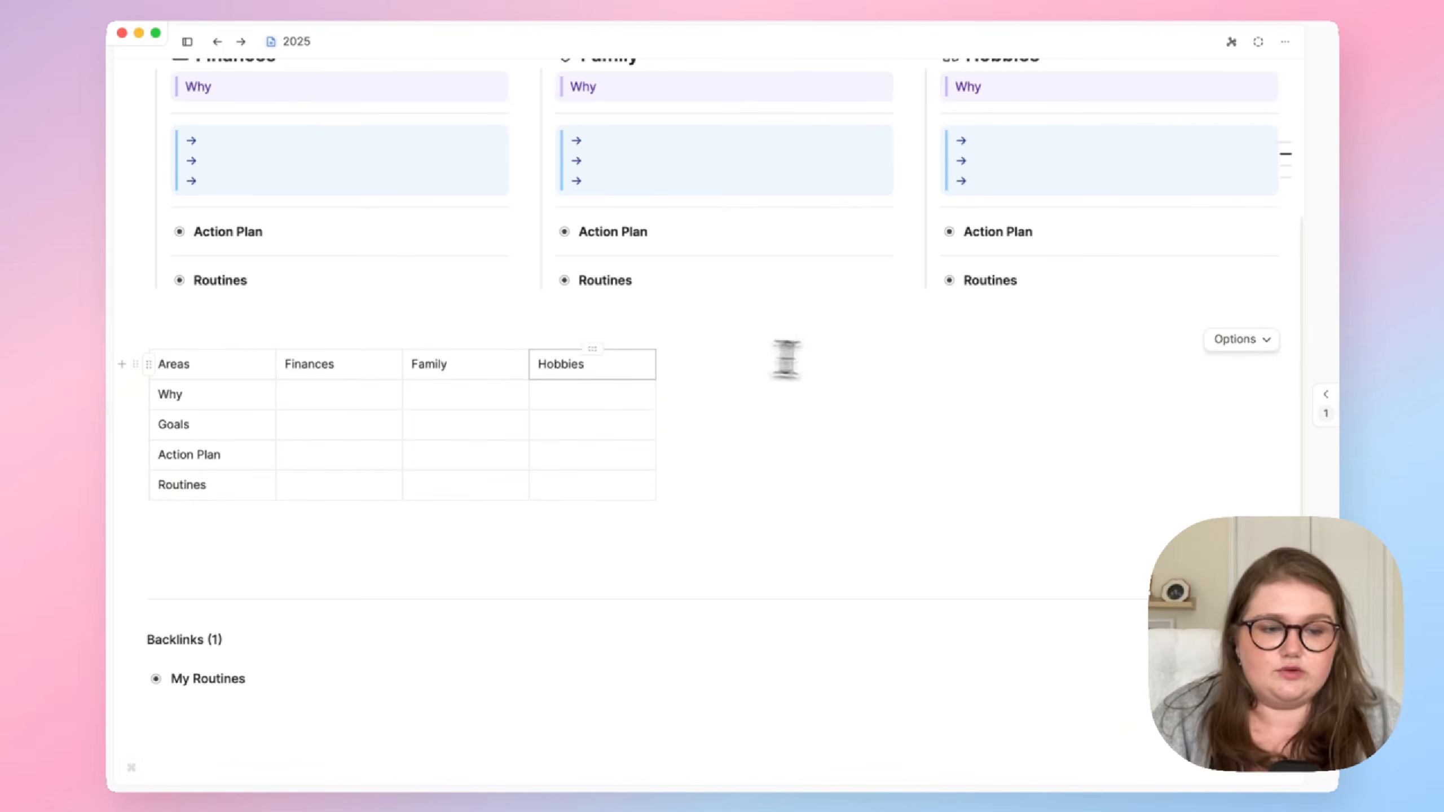
pyautogui.click(1263, 341)
pyautogui.click(1253, 373)
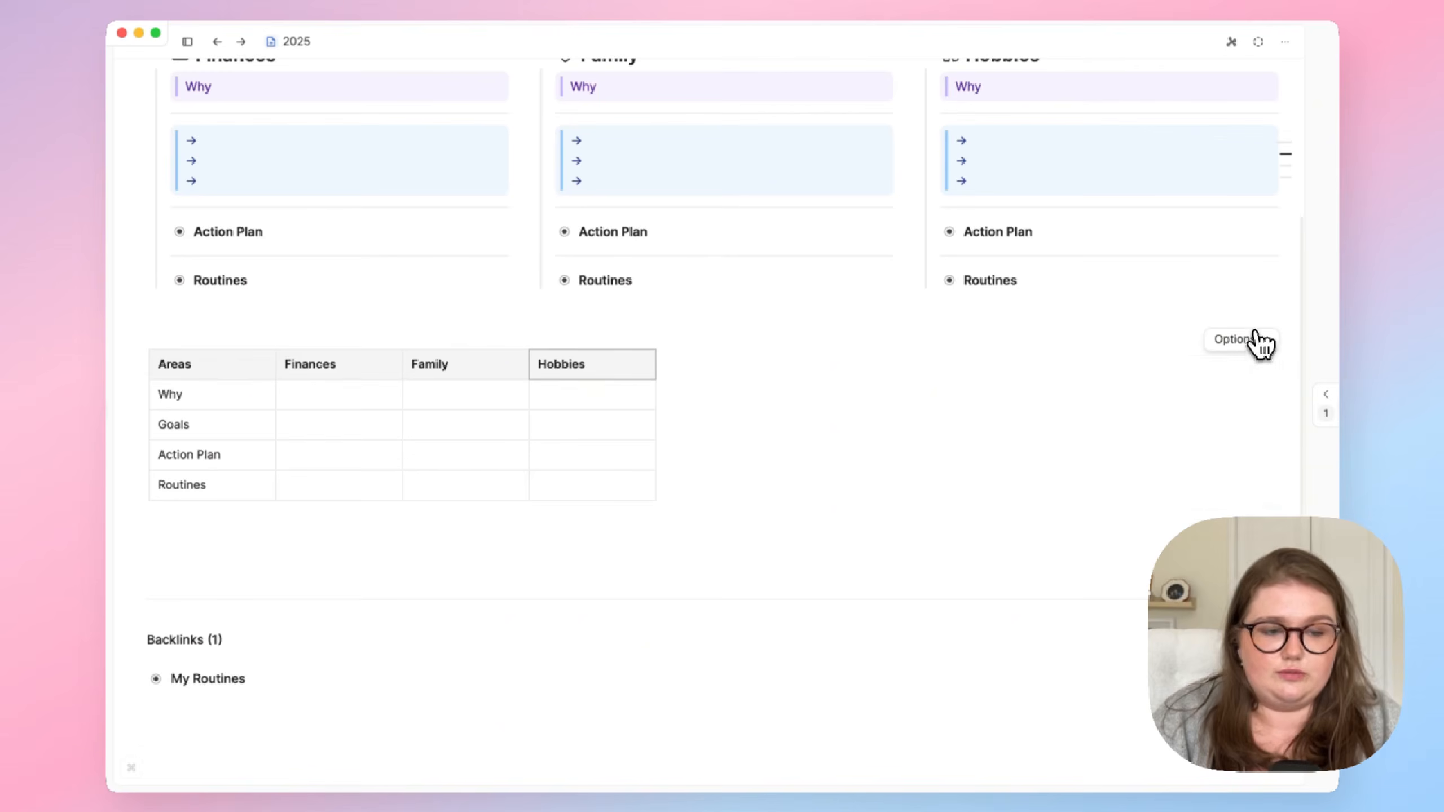
pyautogui.click(1261, 341)
pyautogui.click(1245, 397)
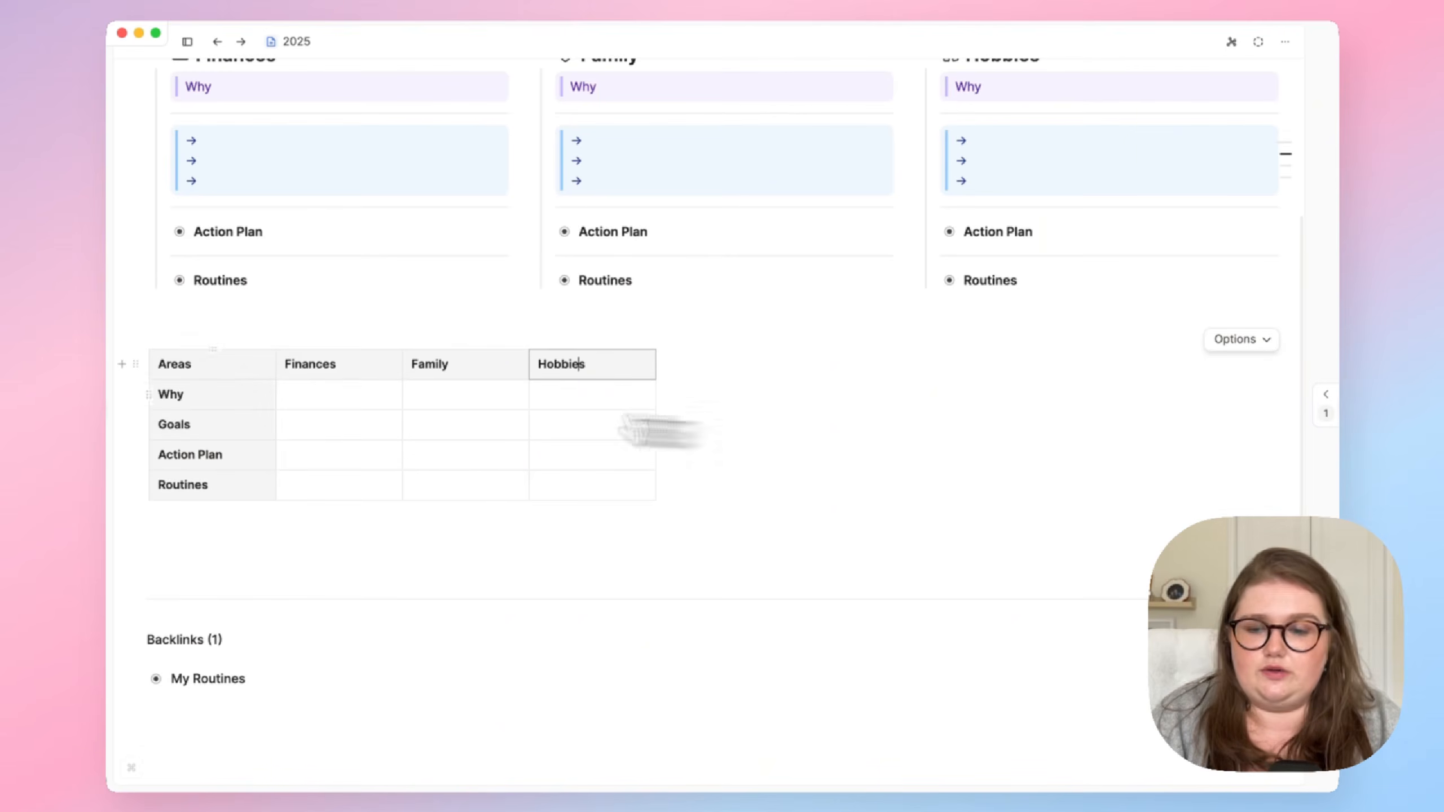
# Center the text in the table's first column and in its header row.
pyautogui.click(212, 349)
pyautogui.click(696, 715)
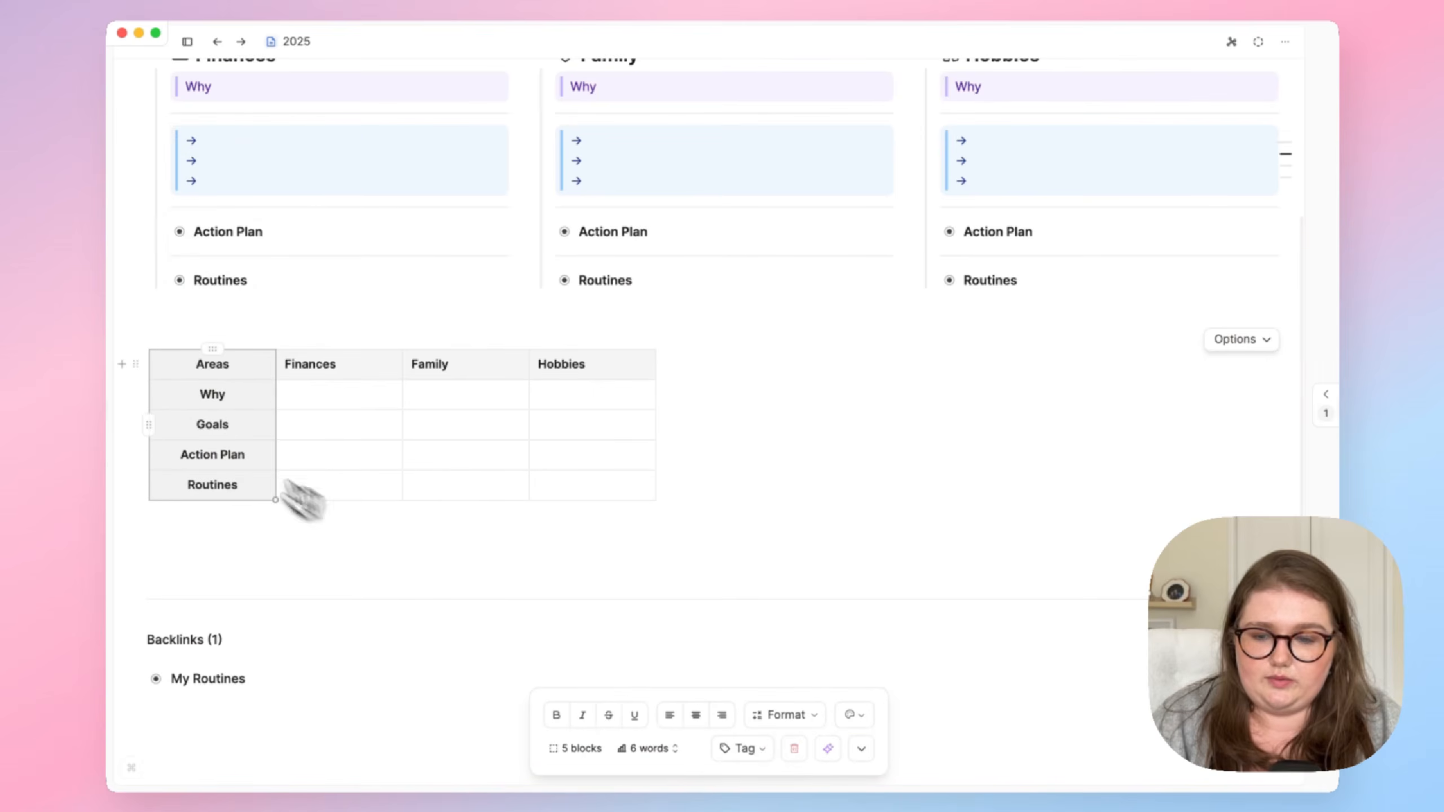
pyautogui.click(136, 364)
pyautogui.click(184, 369)
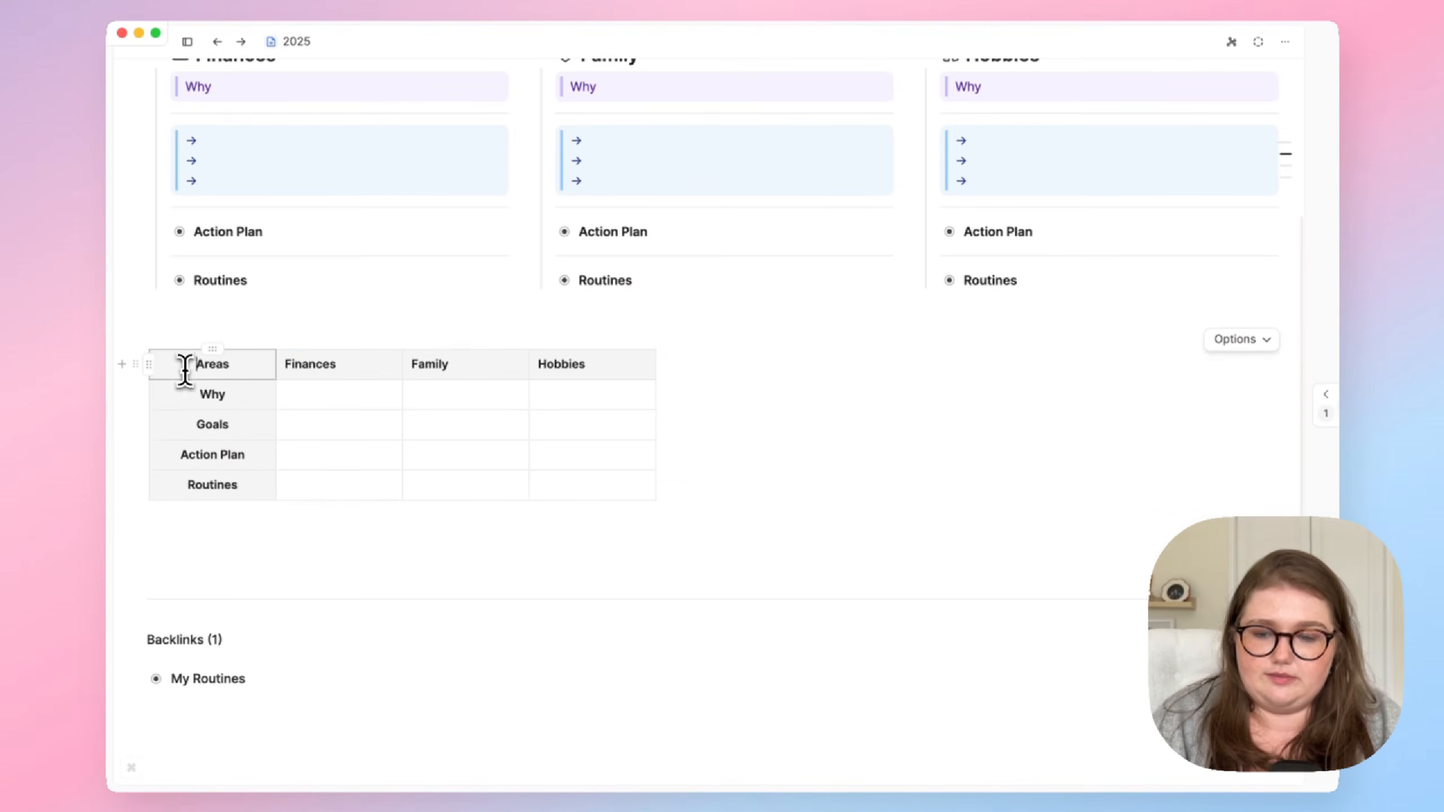
pyautogui.click(151, 363)
pyautogui.click(809, 761)
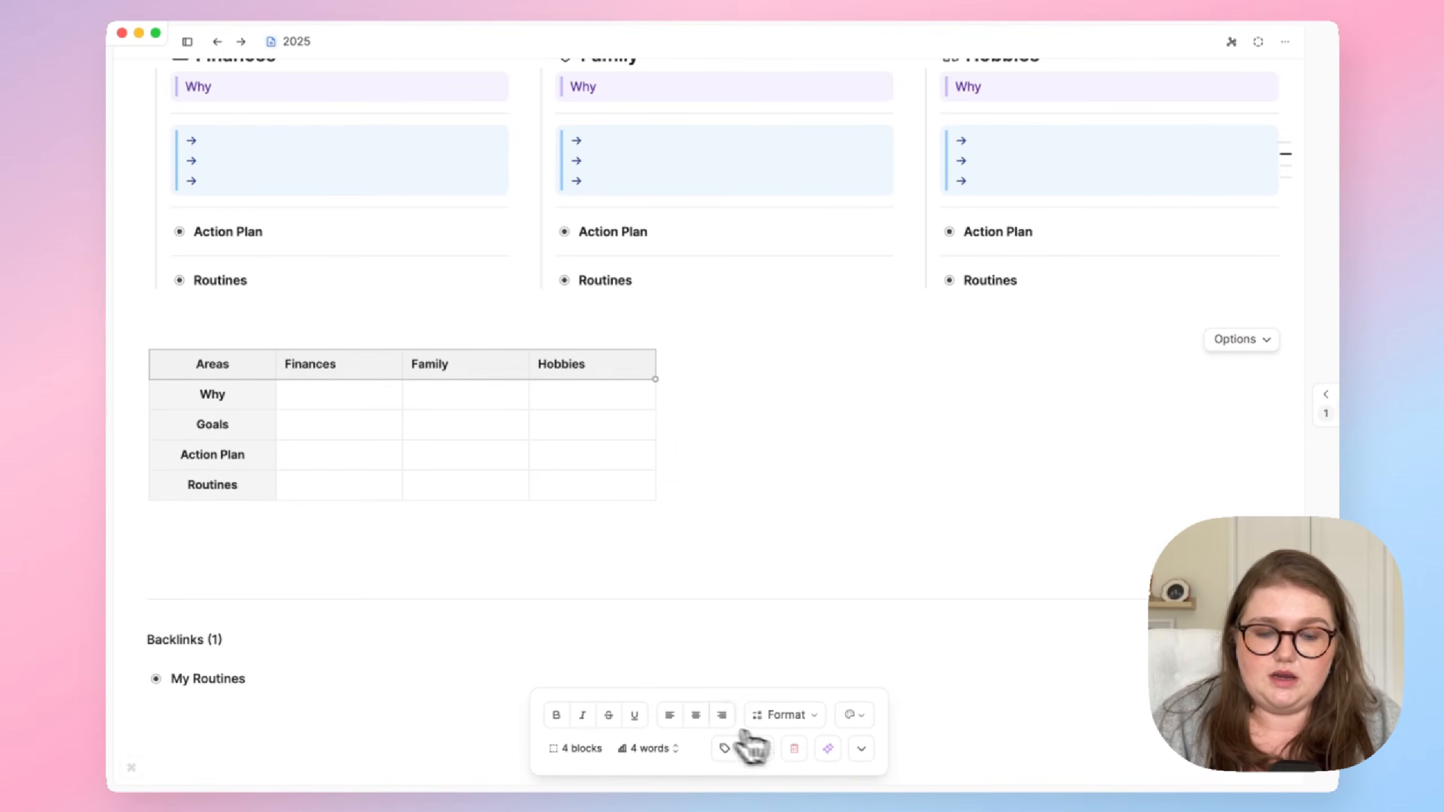
pyautogui.click(696, 715)
pyautogui.click(425, 468)
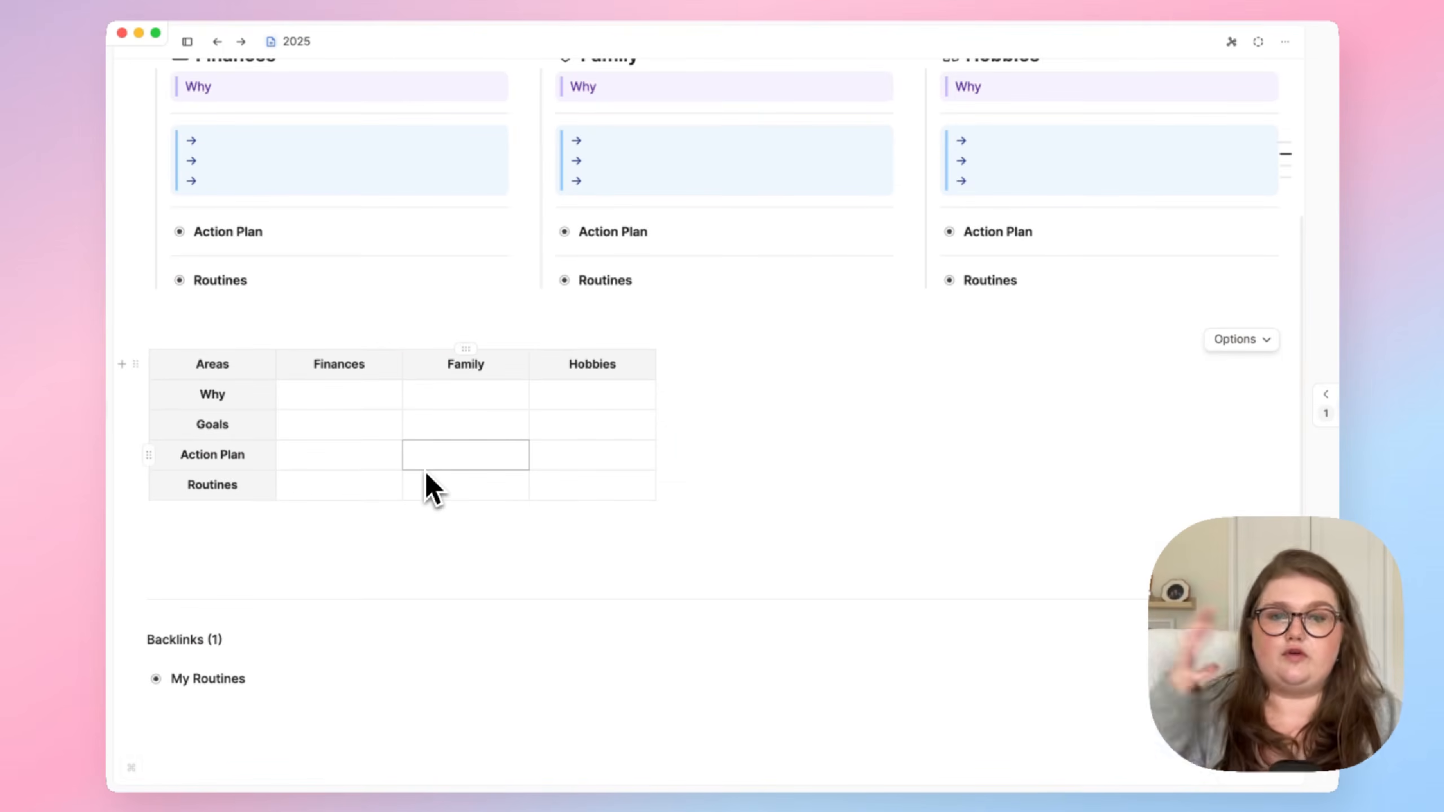
pyautogui.scroll(5, 424, 471)
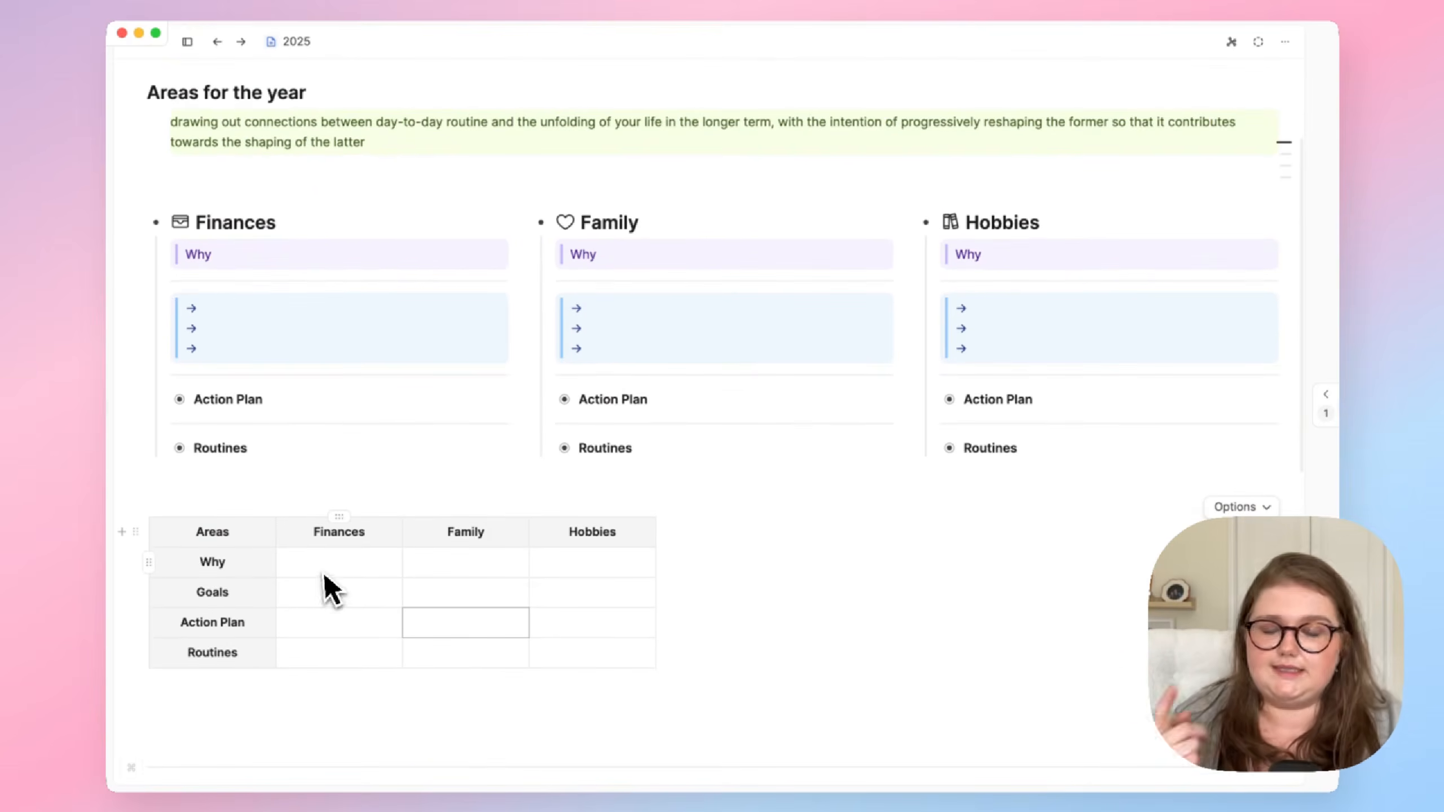
pyautogui.scroll(-2, 320, 592)
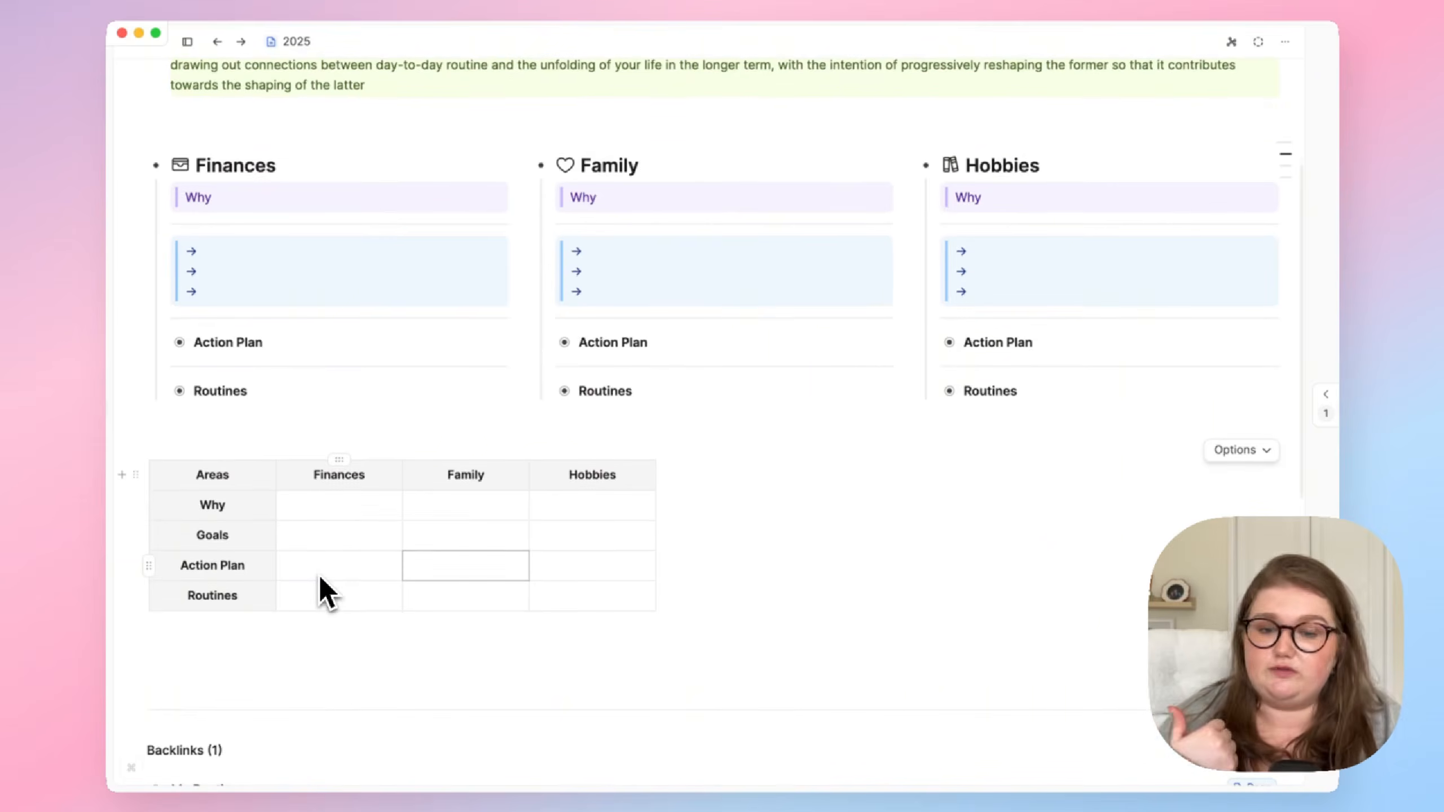
pyautogui.scroll(2, 380, 509)
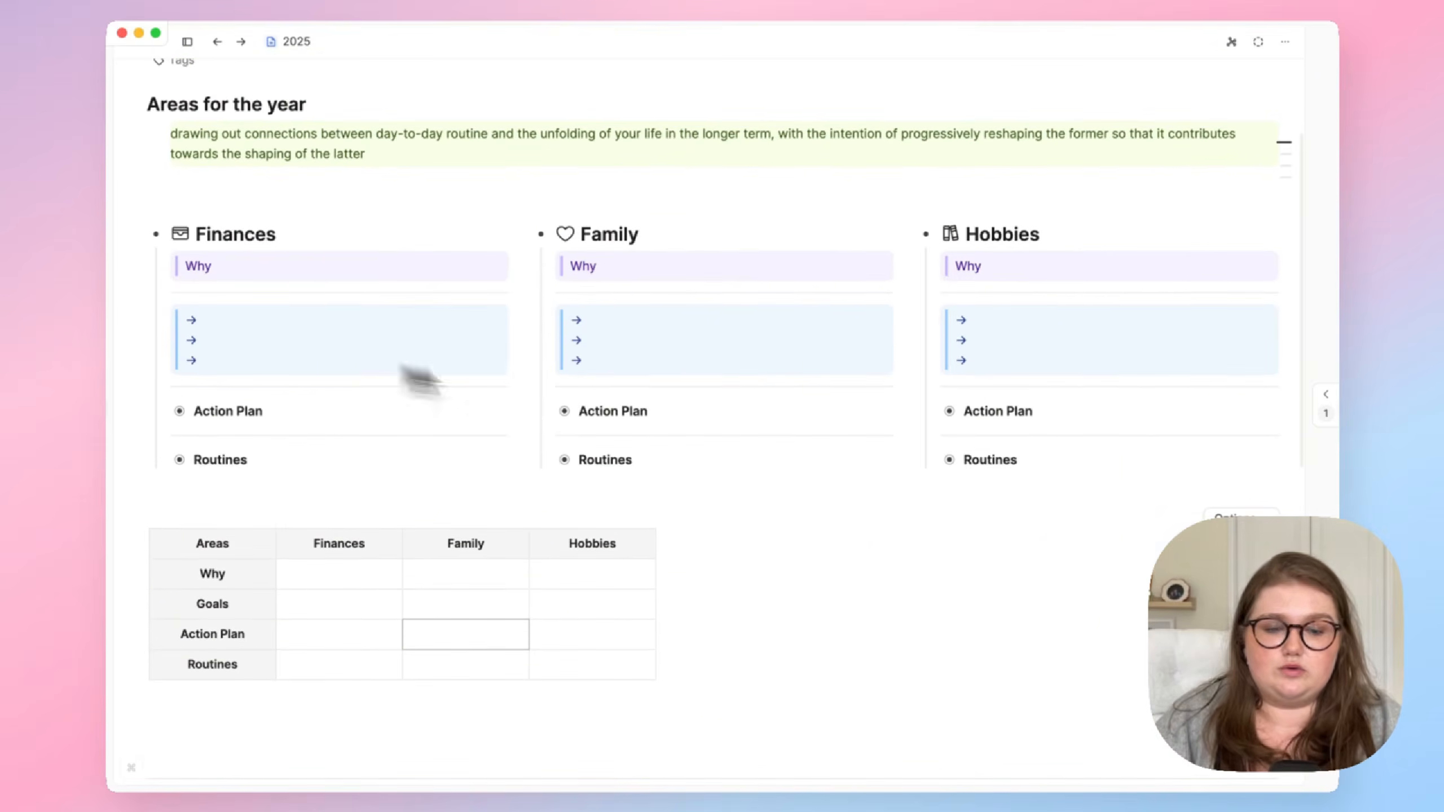
pyautogui.scroll(4, 671, 392)
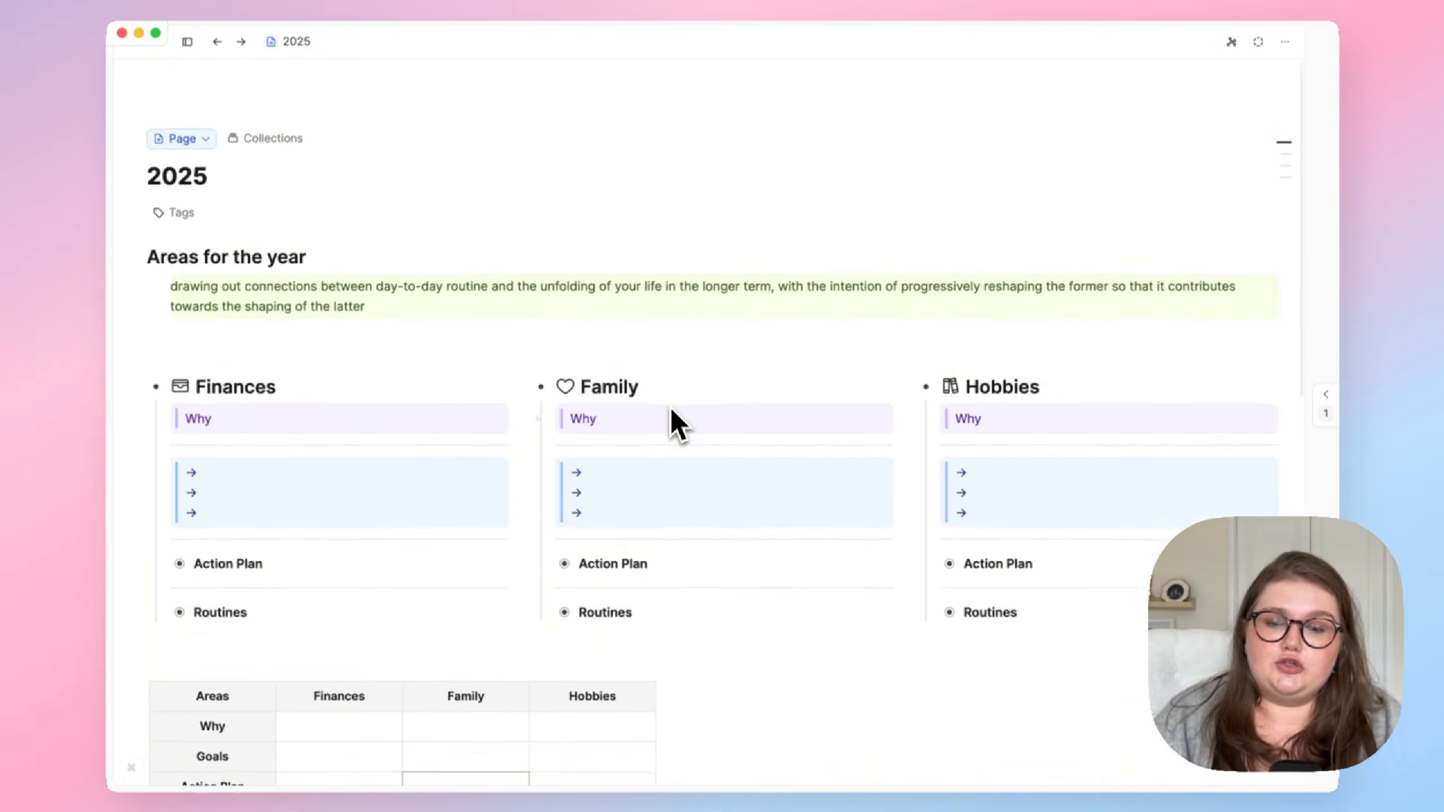